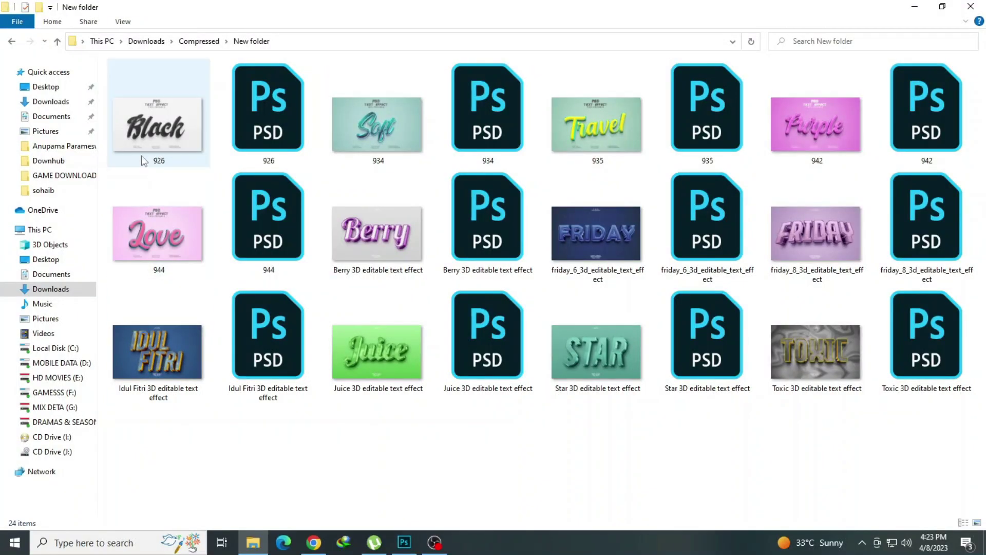
Open the Black preview in Windows Photos, step through nearby previews, and zoom into its lettering
double_click(144, 149)
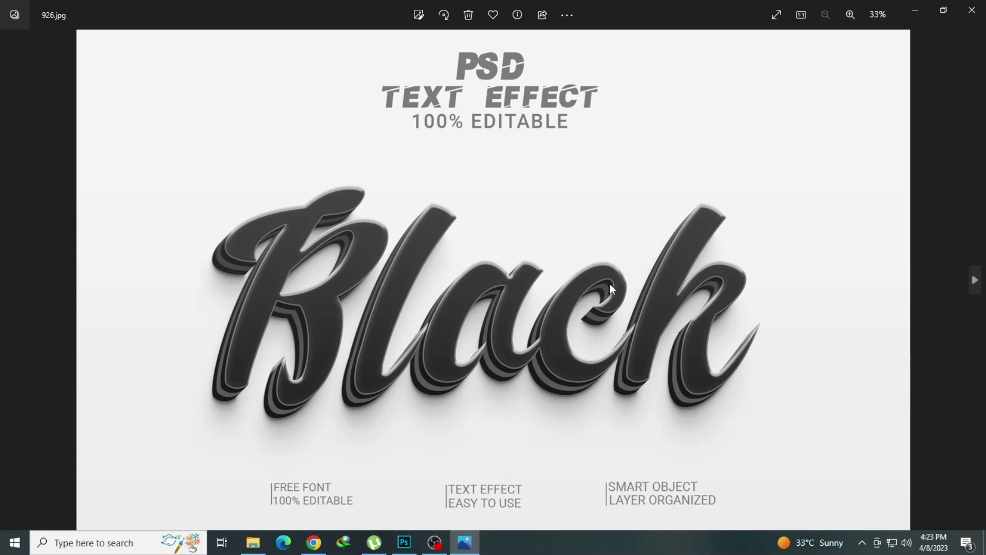
key("Right")
key("Right")
key("Right")
key("Right")
key("Right")
key("Right")
key("Right")
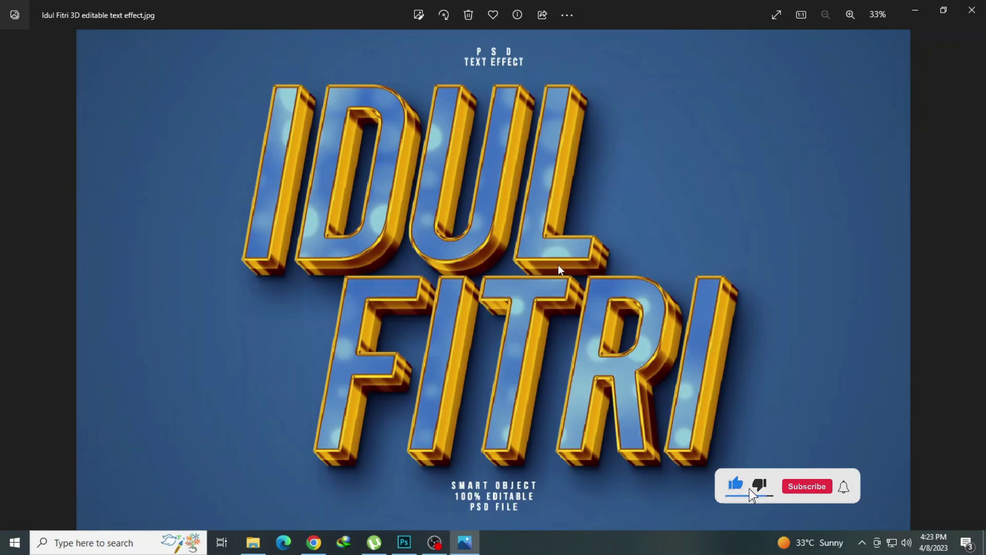
key("Right")
key("Right")
key("Left")
key("Left")
key("Left")
key("Left")
key("Left")
key("Left")
key("Left")
key("Left")
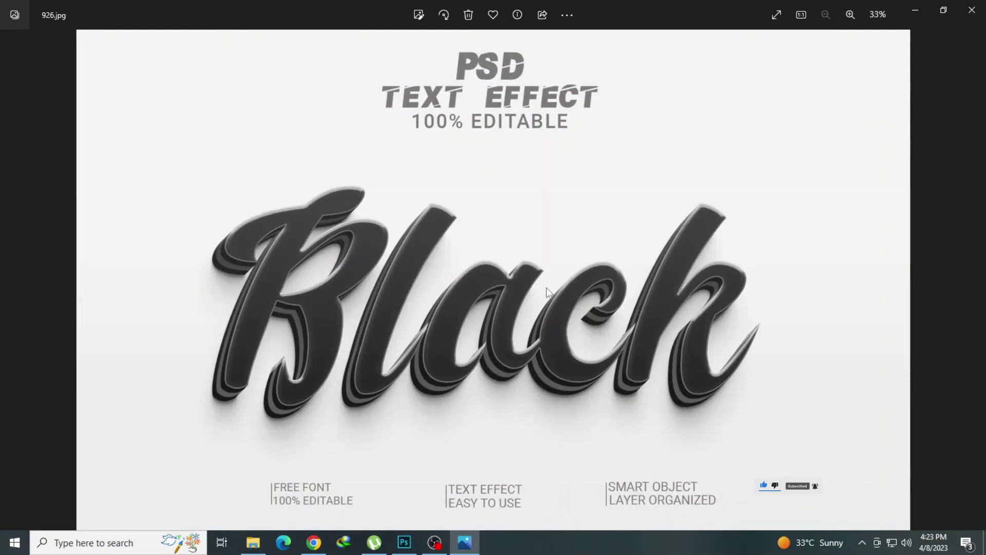
scroll(546, 282, "up", 2)
mouse_move(389, 391)
left_mouse_down()
mouse_move(508, 392)
mouse_move(336, 331)
mouse_move(471, 360)
mouse_move(604, 372)
left_mouse_up()
scroll(529, 360, "down", 2)
Zoom into and pan across the Soft and Travel text-effect previews
key("Right")
scroll(529, 350, "up", 2)
mouse_move(552, 300)
left_mouse_down()
mouse_move(521, 341)
mouse_move(463, 359)
mouse_move(360, 267)
mouse_move(417, 329)
left_mouse_up()
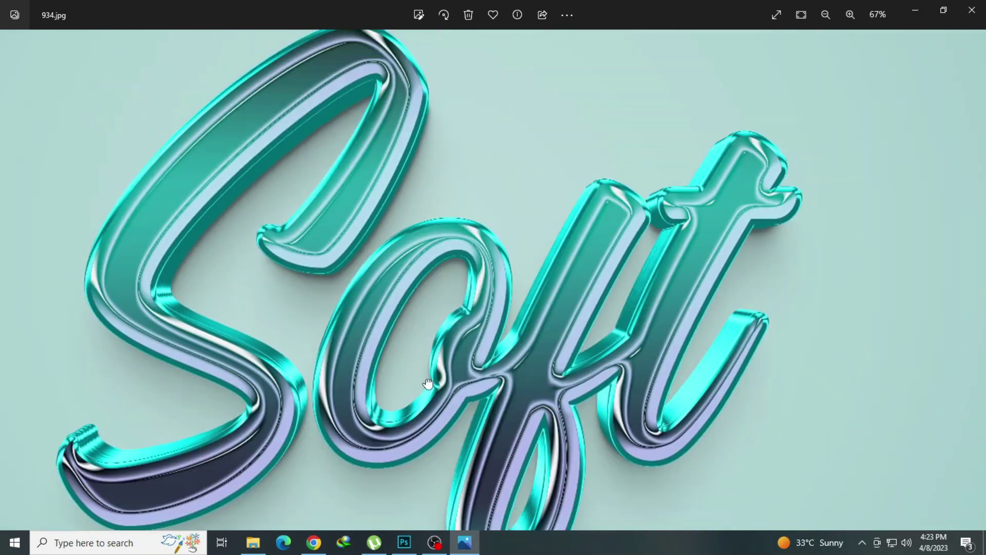
scroll(433, 372, "down", 2)
key("Right")
scroll(449, 341, "up", 2)
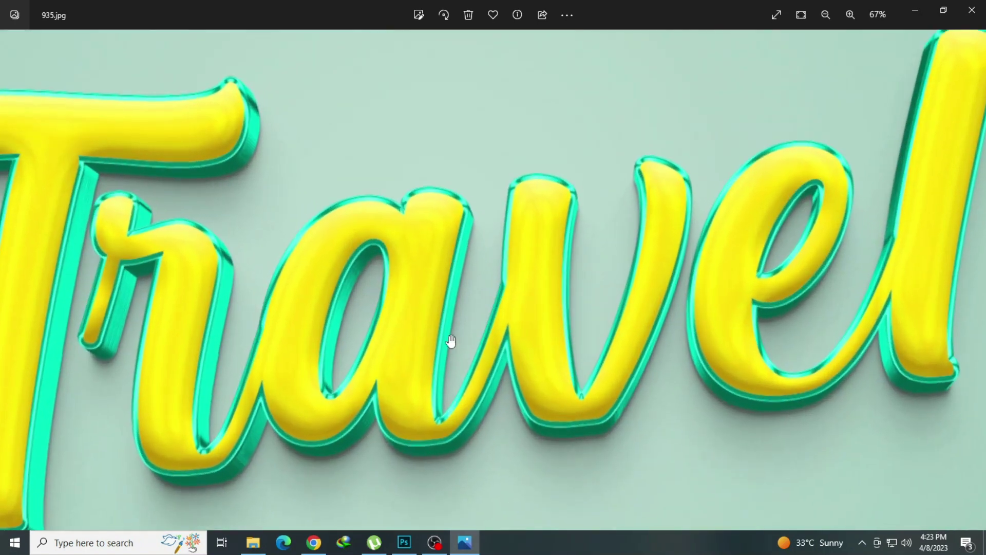
mouse_move(498, 347)
left_mouse_down()
mouse_move(536, 353)
mouse_move(78, 359)
mouse_move(450, 377)
left_mouse_up()
scroll(461, 348, "down", 2)
Zoom into the Purple preview and pan along its whole word
key("Right")
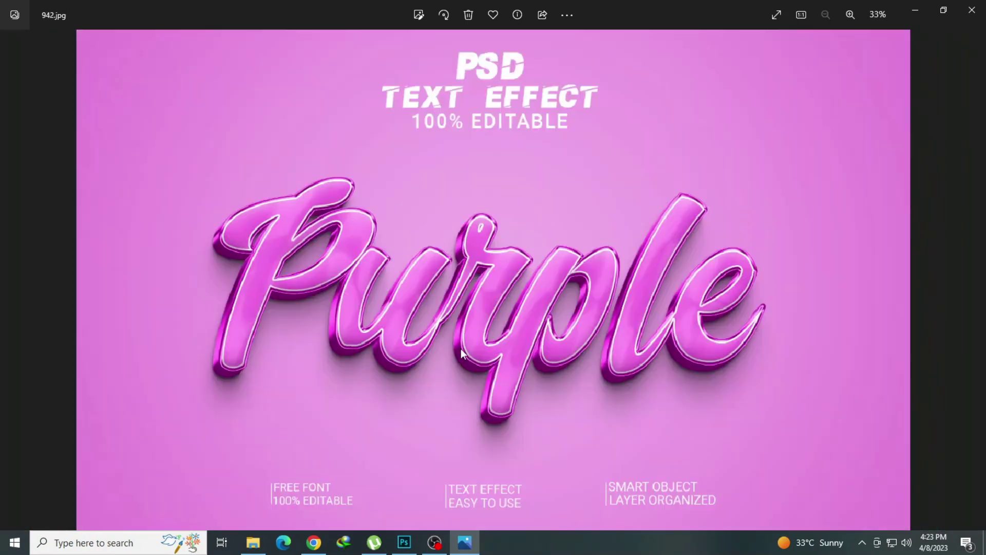
scroll(476, 309, "up", 2)
mouse_move(325, 287)
left_mouse_down()
mouse_move(385, 358)
mouse_move(473, 334)
mouse_move(507, 341)
mouse_move(445, 343)
left_mouse_up()
mouse_move(667, 356)
left_mouse_down()
mouse_move(599, 326)
mouse_move(570, 290)
left_mouse_up()
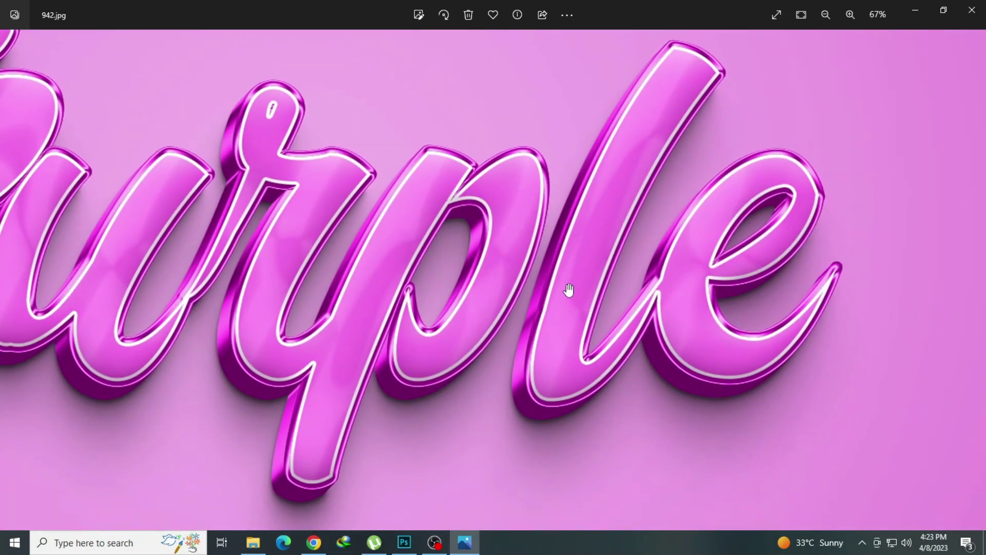
scroll(567, 288, "down", 2)
Inspect the enlarged Love preview, then the Berry preview from its first letter to its end
key("Right")
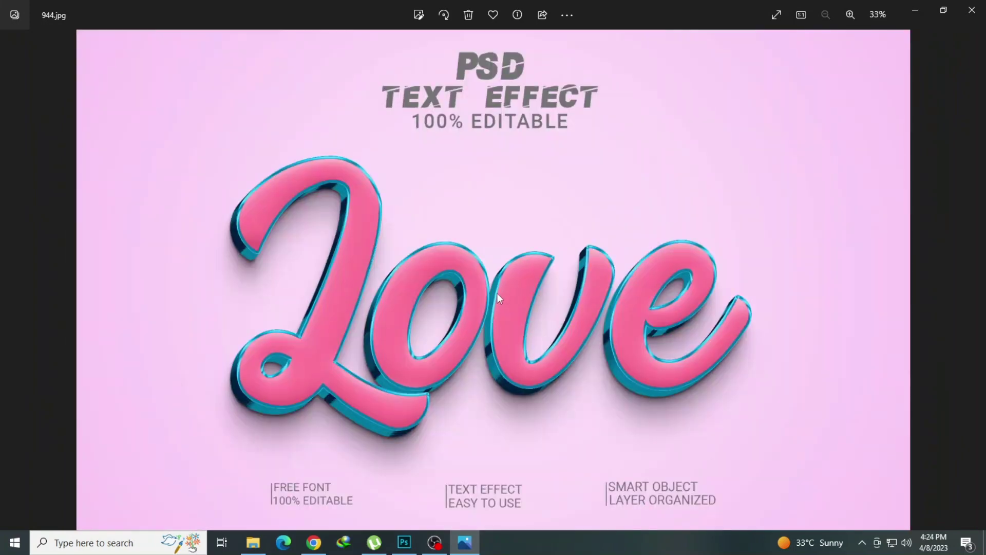
scroll(497, 294, "up", 2)
mouse_move(505, 341)
left_mouse_down()
mouse_move(455, 260)
mouse_move(331, 319)
mouse_move(436, 331)
mouse_move(417, 312)
mouse_move(442, 308)
mouse_move(458, 348)
left_mouse_up()
scroll(458, 350, "down", 2)
key("Right")
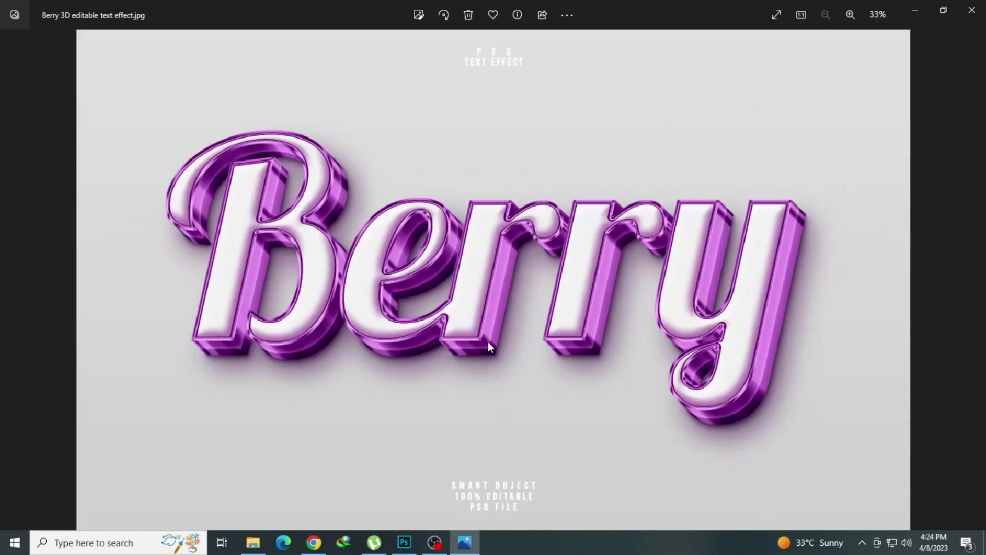
scroll(423, 264, "up", 2)
mouse_move(422, 297)
left_mouse_down()
mouse_move(601, 346)
mouse_move(656, 346)
mouse_move(553, 335)
left_mouse_up()
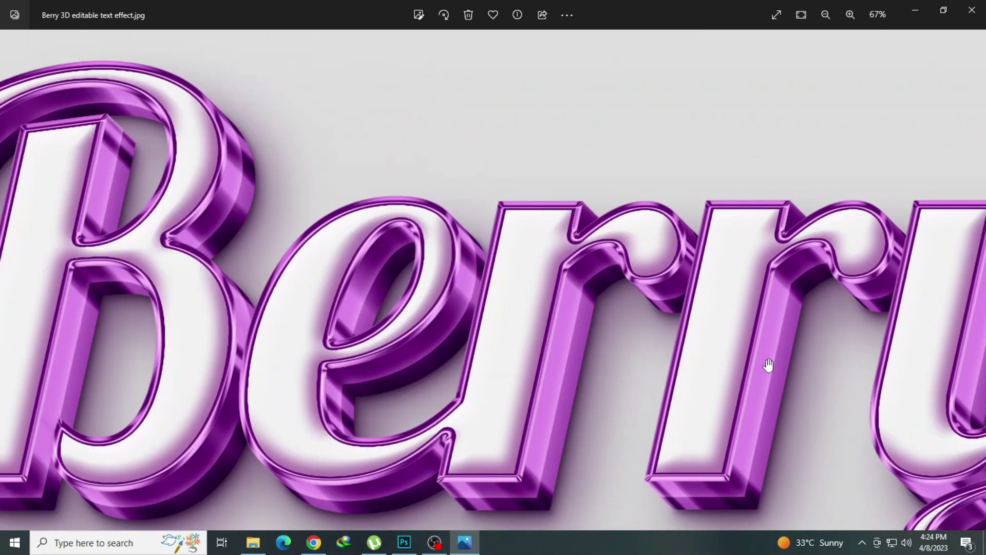
mouse_move(768, 367)
left_mouse_down()
mouse_move(663, 352)
mouse_move(530, 299)
left_mouse_up()
Zoom into the blue FRIDAY preview and pan from FRID across to IDAY
scroll(624, 299, "down", 2)
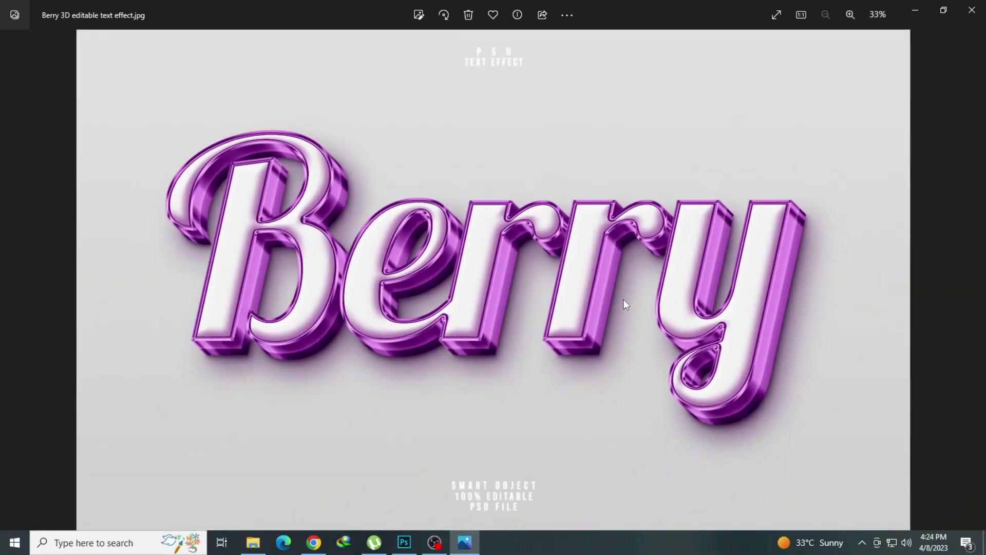
key("Right")
scroll(491, 299, "up", 2)
scroll(407, 297, "up", 1)
mouse_move(335, 315)
left_mouse_down()
mouse_move(565, 321)
mouse_move(451, 319)
mouse_move(434, 337)
left_mouse_up()
mouse_move(706, 352)
left_mouse_down()
mouse_move(638, 335)
mouse_move(522, 347)
left_mouse_up()
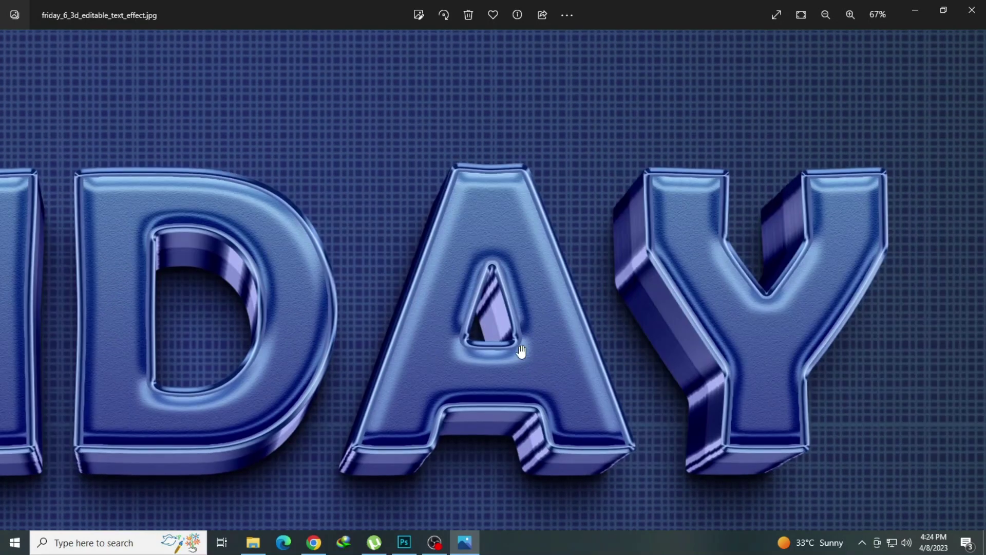
scroll(484, 337, "down", 2)
Zoom into the purple FRIDAY preview and pan across all its letters
key("Right")
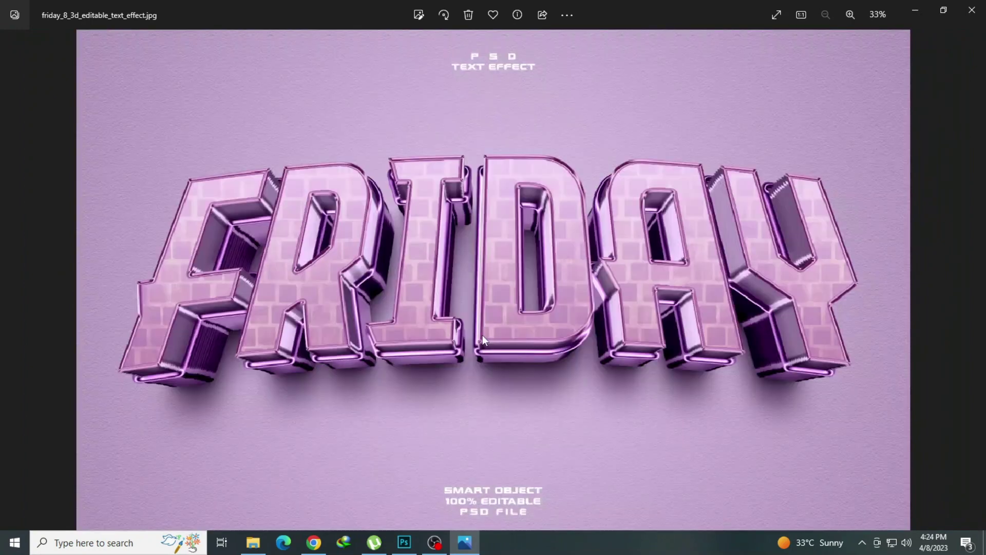
scroll(437, 279, "up", 2)
mouse_move(436, 282)
left_mouse_down()
mouse_move(502, 280)
mouse_move(513, 303)
mouse_move(495, 329)
mouse_move(264, 323)
left_mouse_up()
left_click_drag(816, 324, 539, 320)
left_click_drag(649, 328, 541, 335)
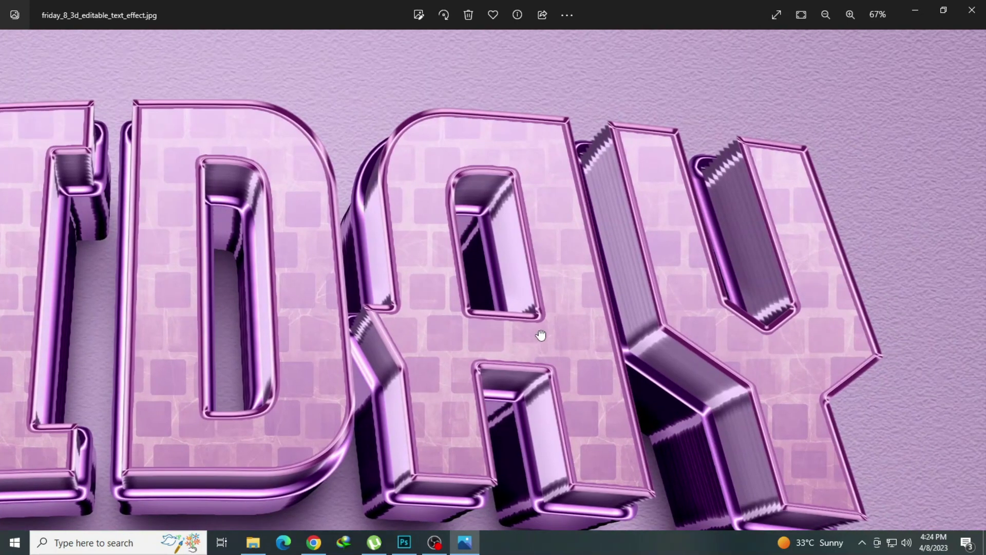
scroll(541, 335, "down", 2)
Zoom in and out on the Idul Fitri and Juice previews
key("Right")
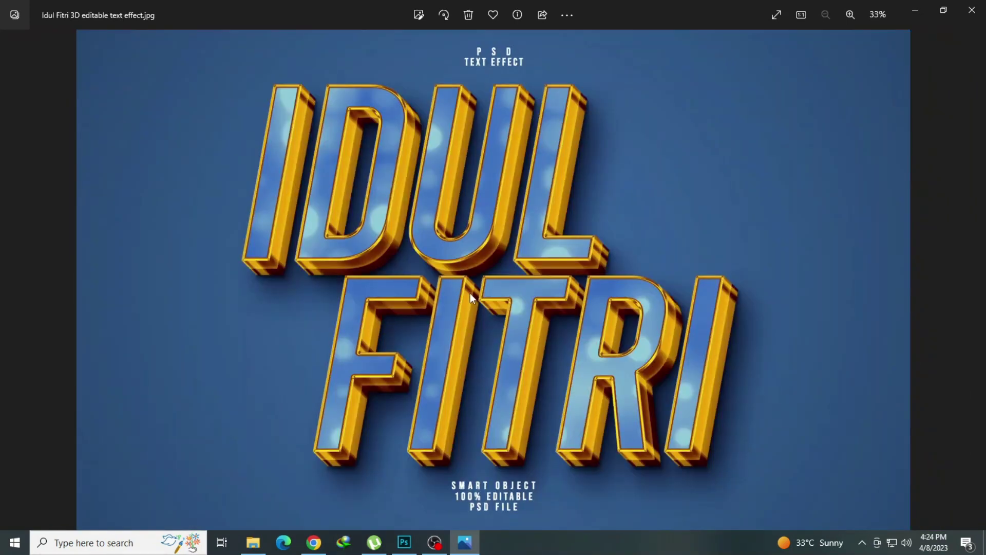
scroll(470, 294, "up", 2)
scroll(471, 299, "down", 2)
key("Right")
scroll(471, 297, "up", 2)
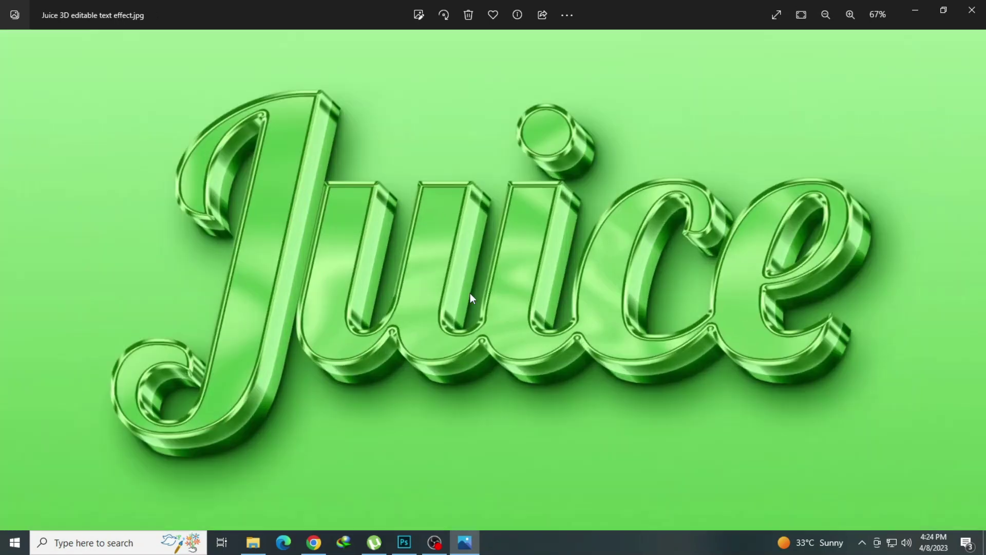
scroll(513, 307, "down", 1)
scroll(616, 344, "up", 1)
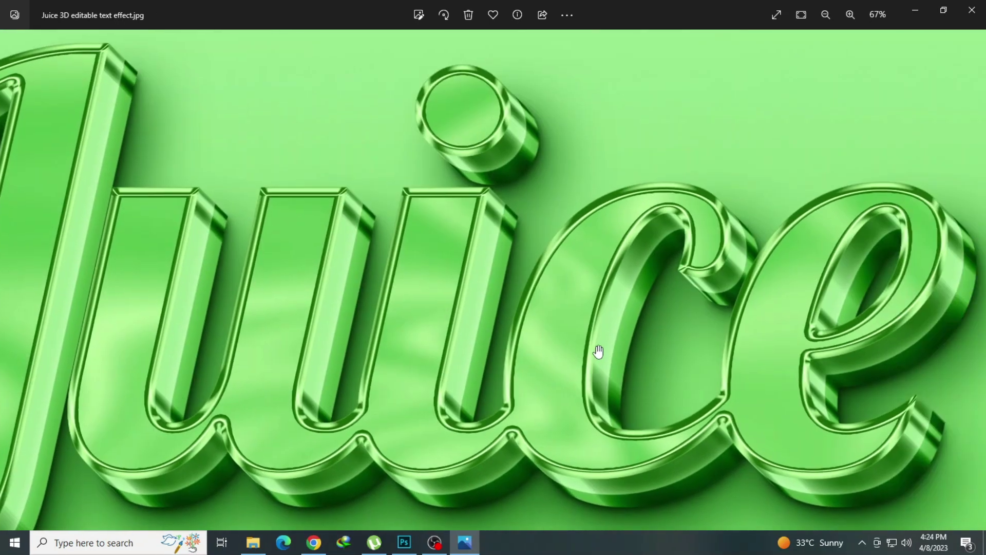
left_click_drag(568, 355, 537, 352)
scroll(448, 323, "down", 1)
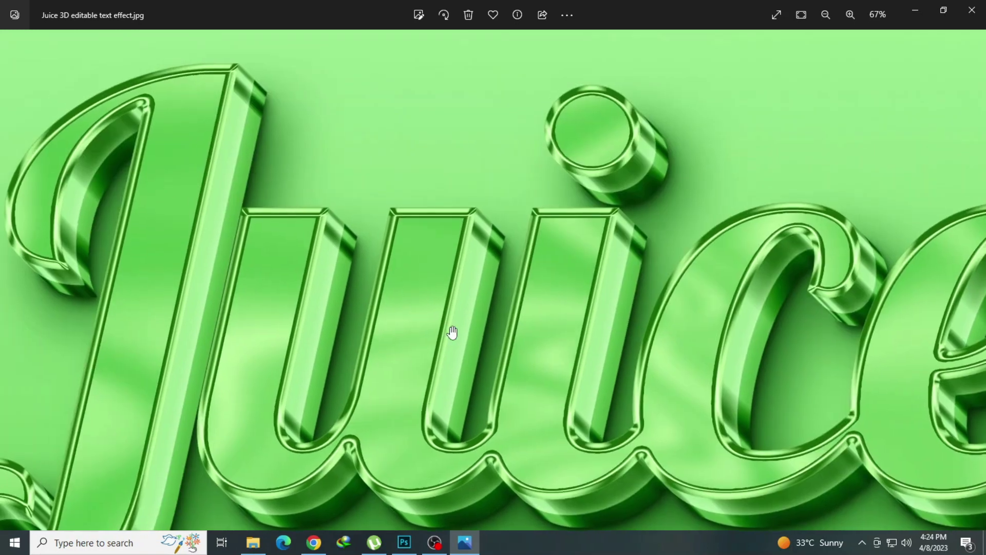
scroll(401, 287, "up", 1)
scroll(589, 341, "down", 1)
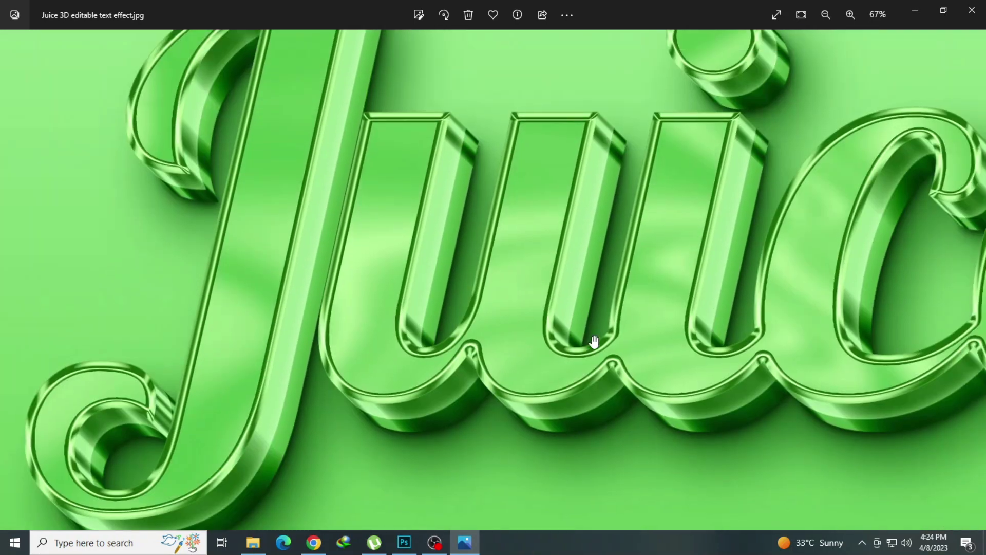
scroll(541, 374, "up", 1)
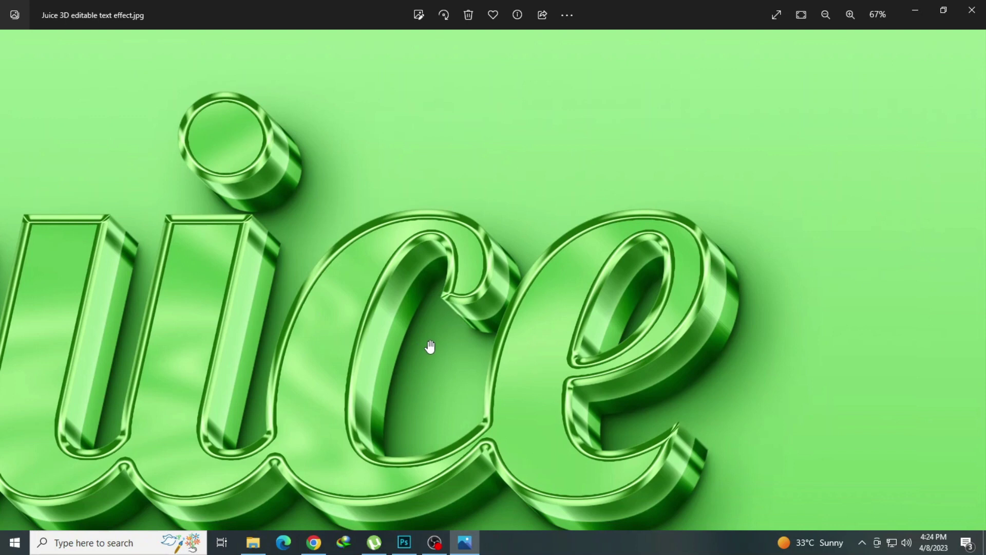
scroll(428, 344, "down", 1)
Zoom in and out repeatedly on the Star preview
key("Right")
scroll(418, 299, "up", 1)
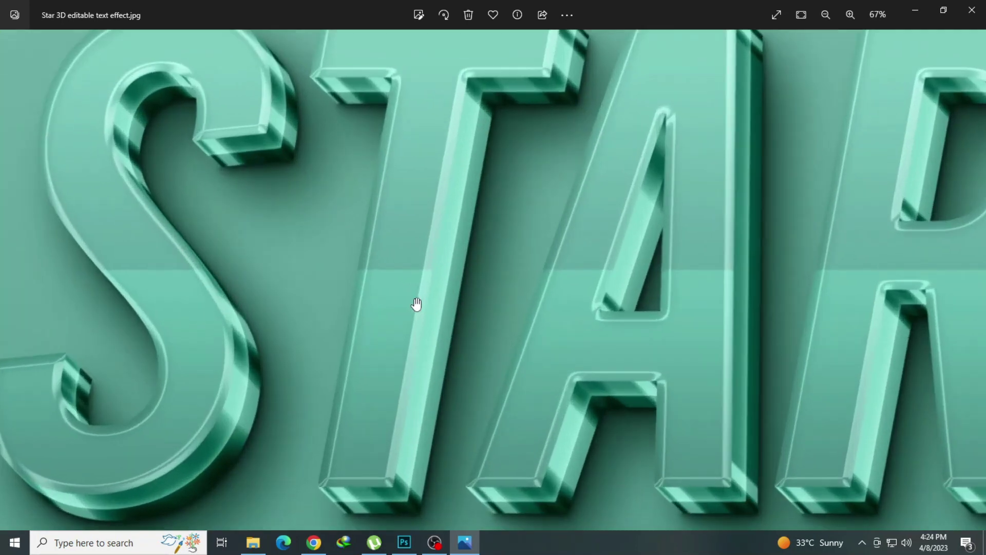
scroll(465, 344, "down", 1)
scroll(513, 335, "up", 1)
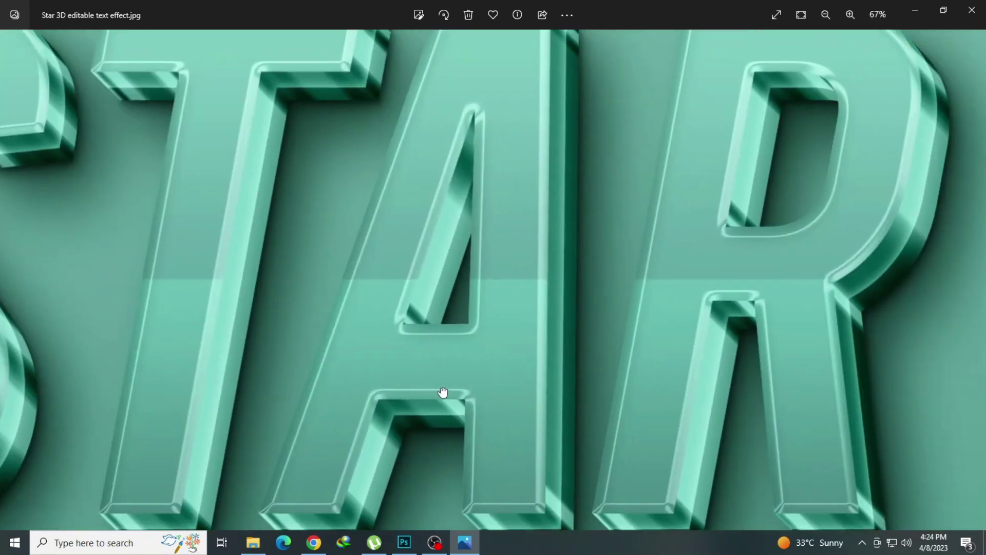
scroll(443, 393, "down", 1)
scroll(514, 380, "up", 1)
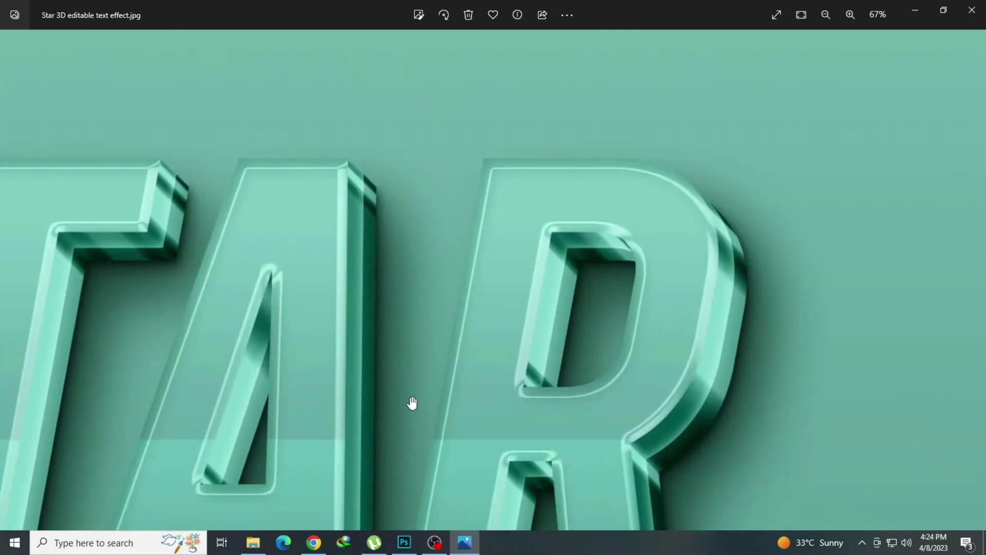
scroll(535, 229, "down", 1)
scroll(690, 299, "up", 1)
scroll(270, 337, "down", 1)
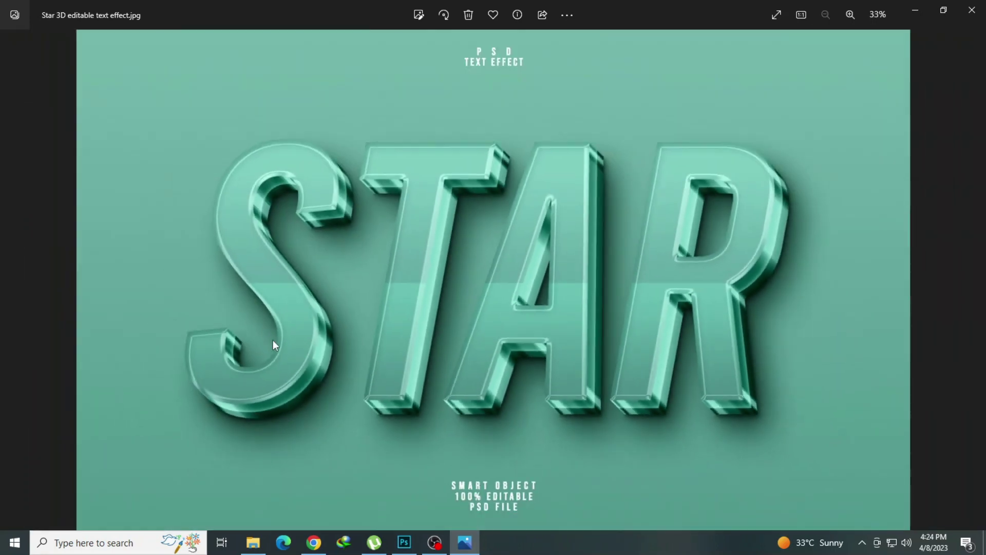
Zoom in and out on the Toxic preview, then close the Photos viewer
key("Right")
scroll(320, 303, "up", 1)
scroll(524, 330, "down", 1)
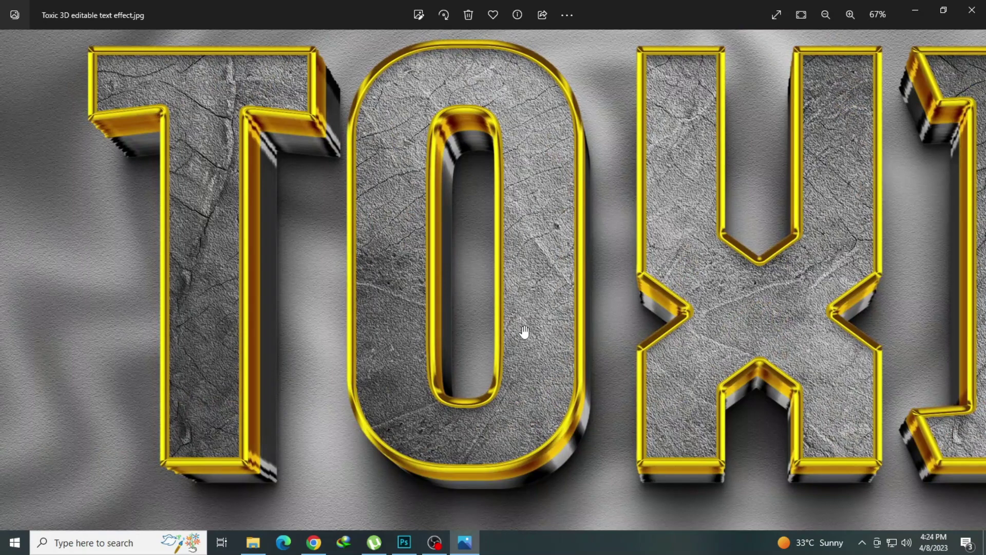
scroll(515, 348, "up", 1)
scroll(571, 370, "down", 1)
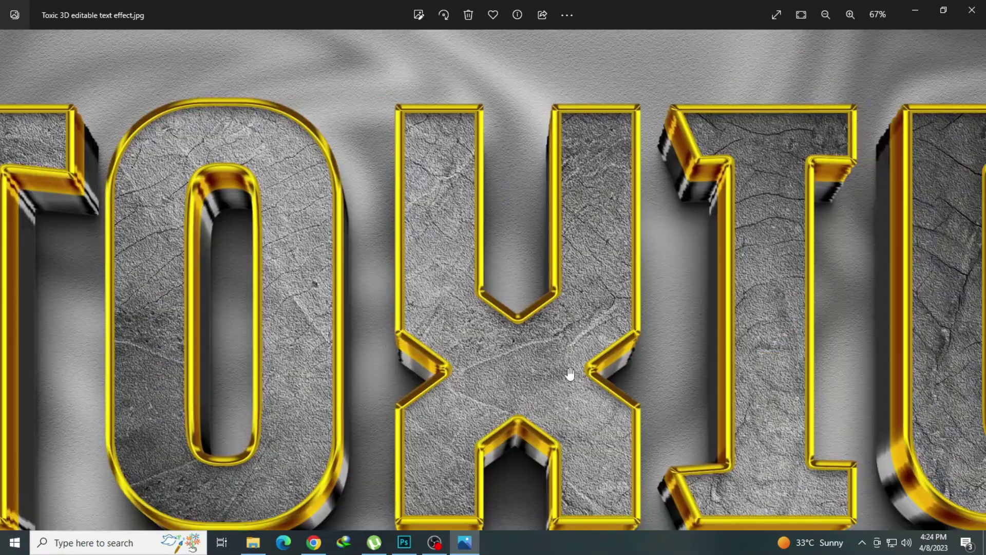
scroll(260, 321, "up", 1)
scroll(358, 346, "down", 1)
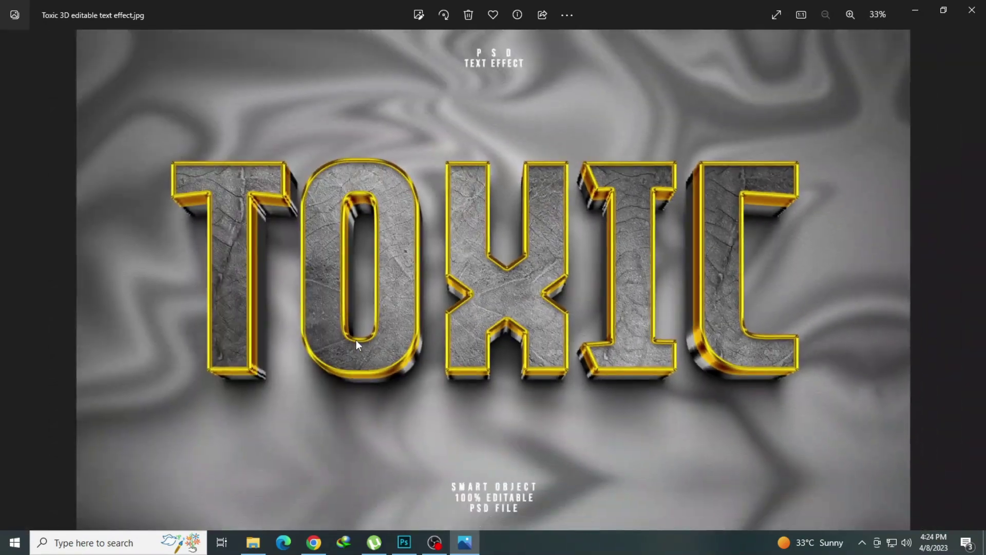
left_click(972, 10)
Open 926.psd in Photoshop, dismiss the missing-fonts warning and show the Layers panel
double_click(263, 132)
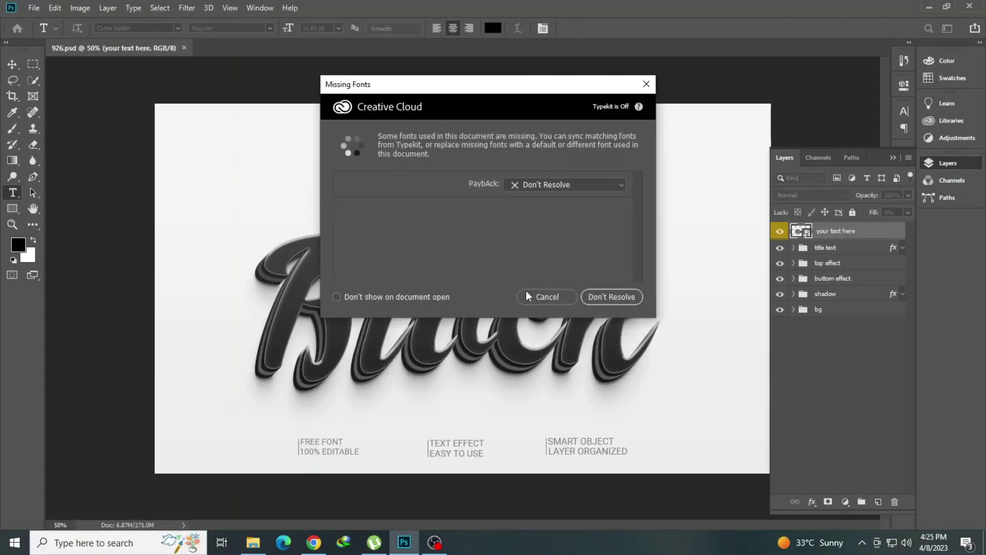
left_click(530, 297)
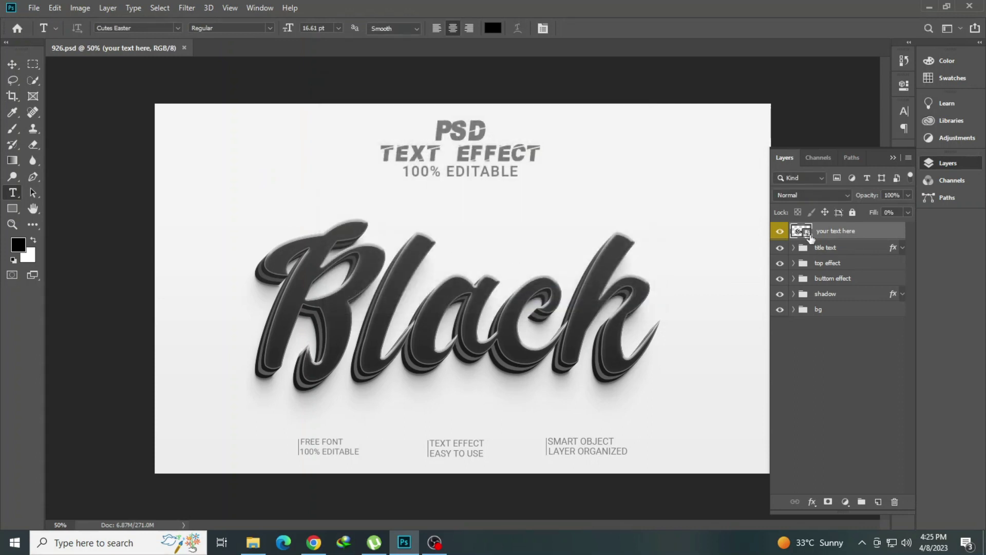
key("super")
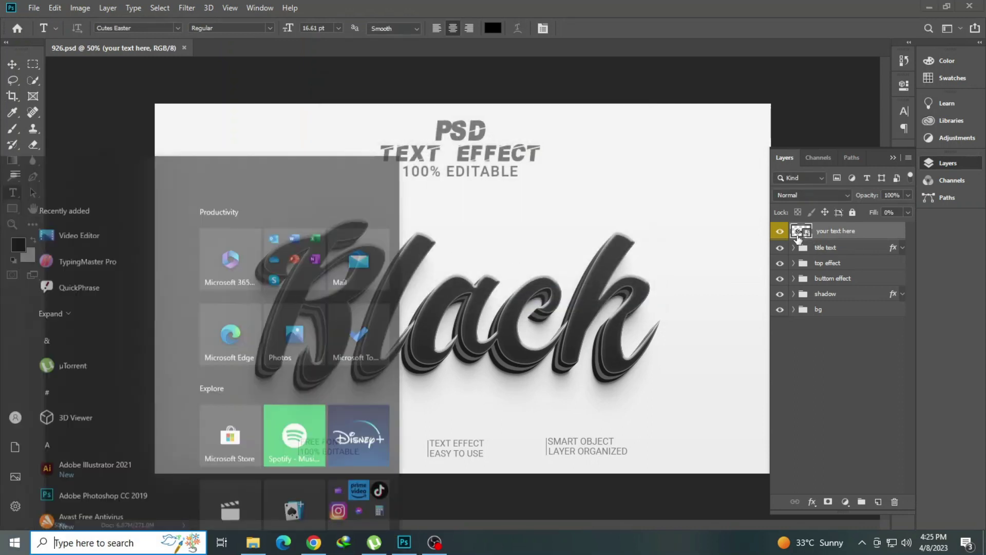
key("super")
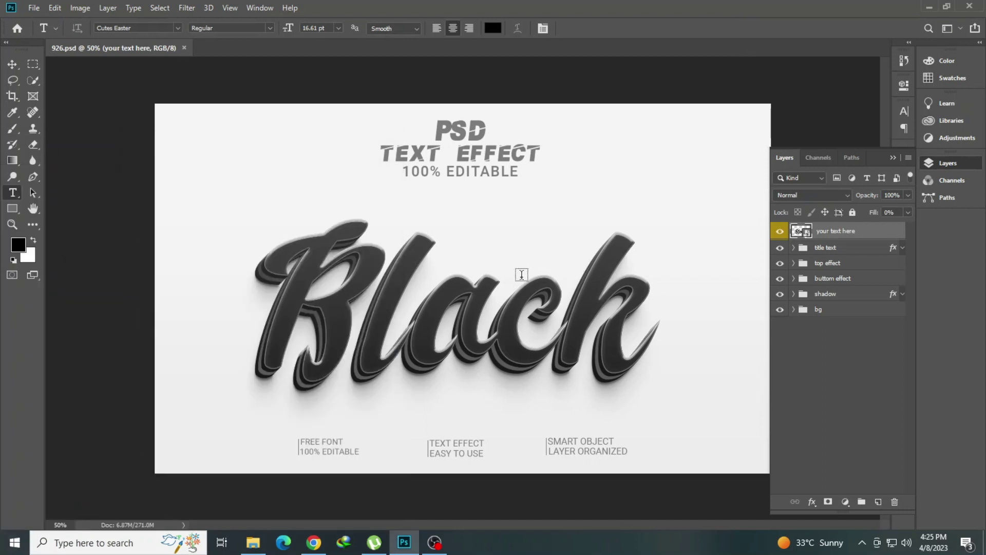
key("F6")
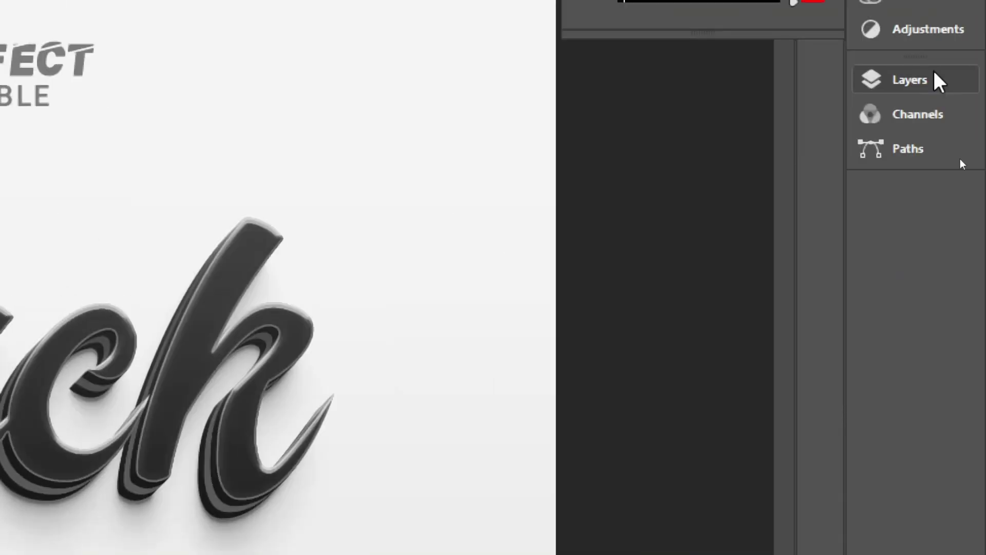
left_click(934, 76)
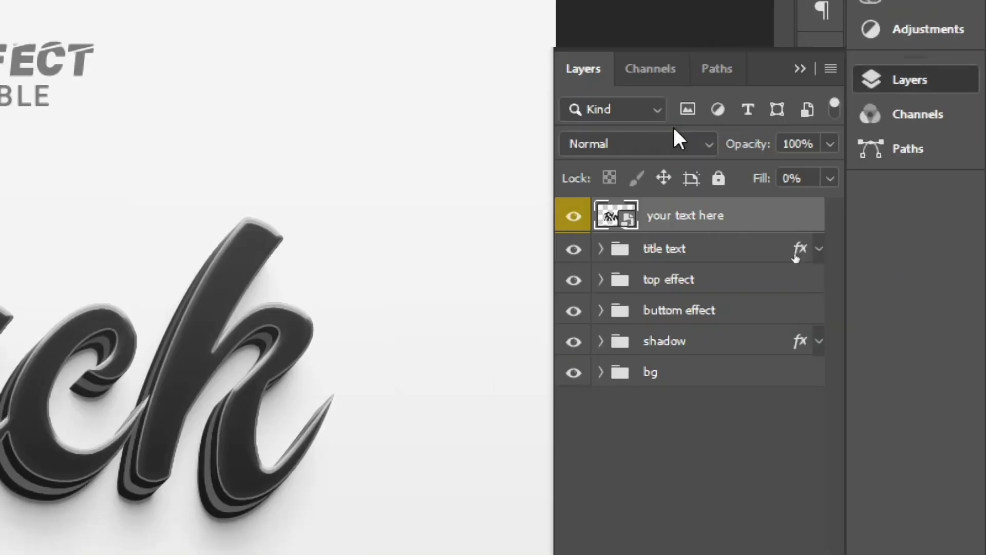
Open the 'your text here' smart object as Black.psb and dismiss its font warnings
double_click(628, 218)
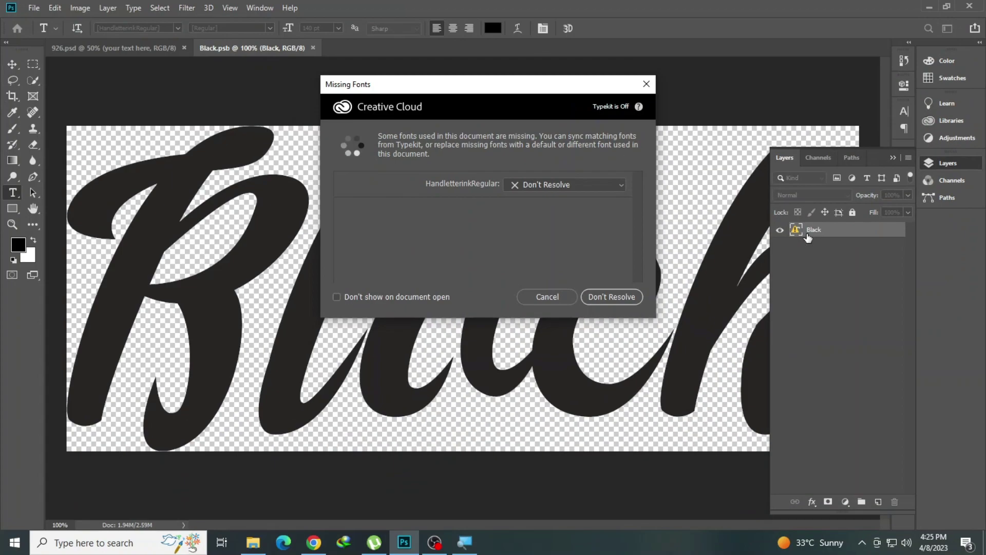
key("Return")
left_click(501, 271)
left_click(496, 239)
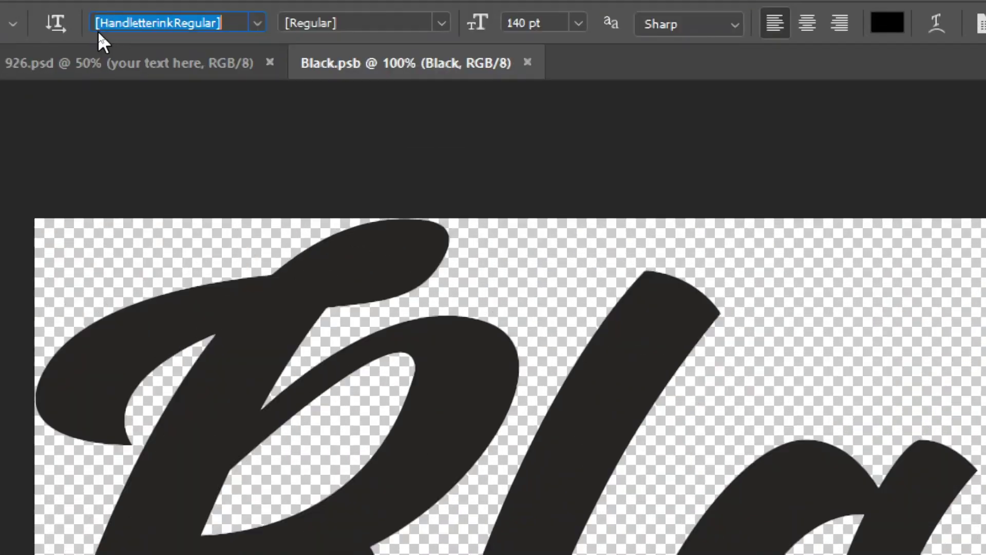
Copy the missing font name HandletterinkRegular from the options bar
right_click(193, 30)
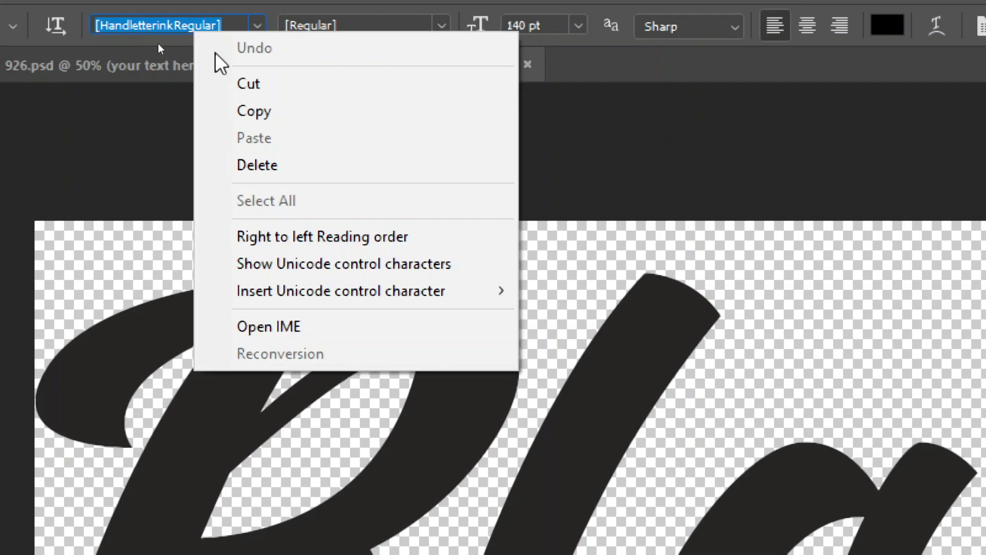
left_click(251, 115)
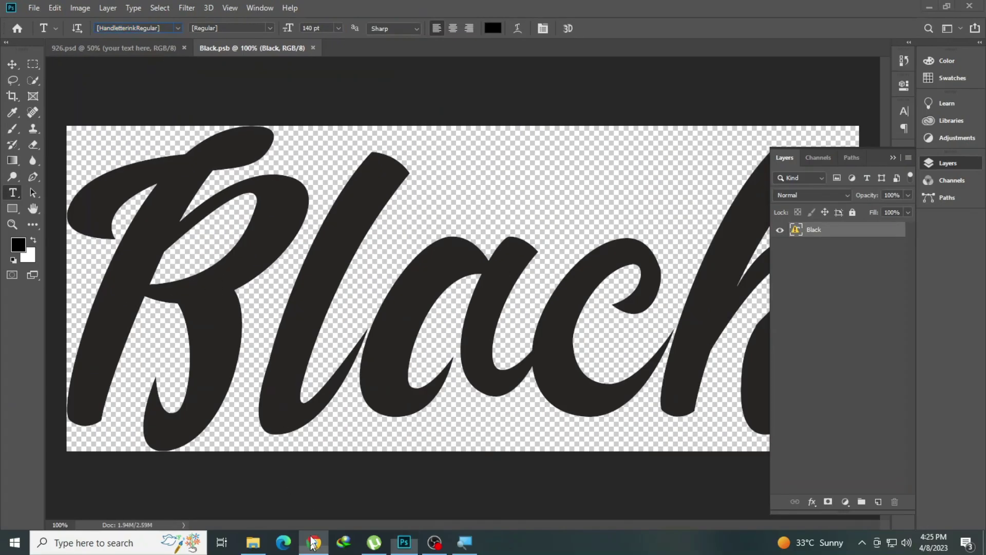
left_click(313, 542)
type("[HandletterinkRegular] fo")
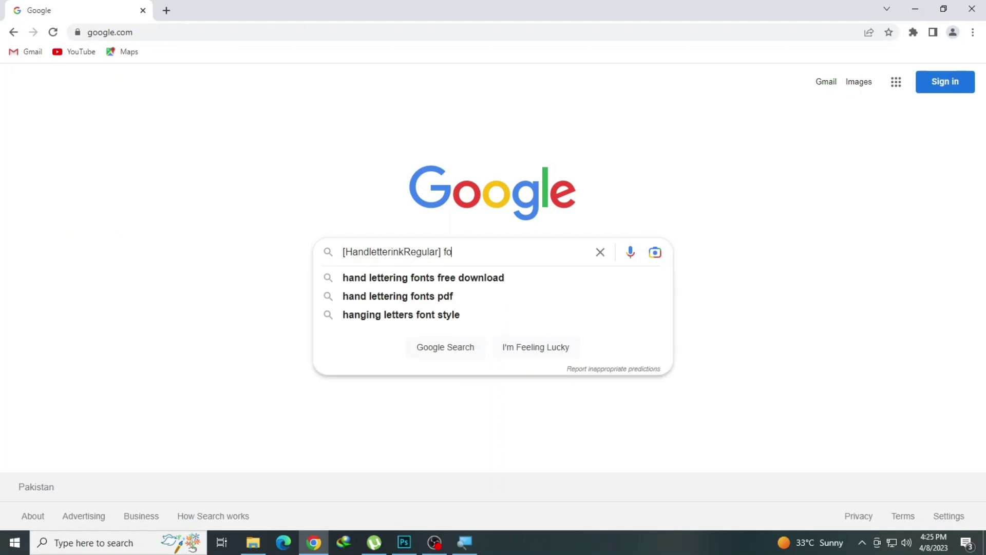
Search the web for Handletterink and download it from its dafont.com page
type("nt")
key("Return")
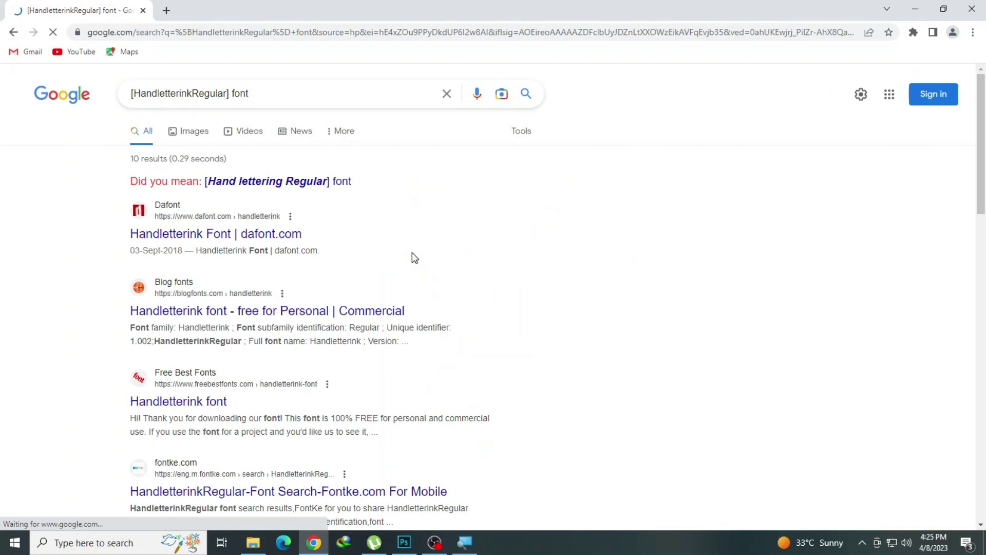
left_click(228, 234)
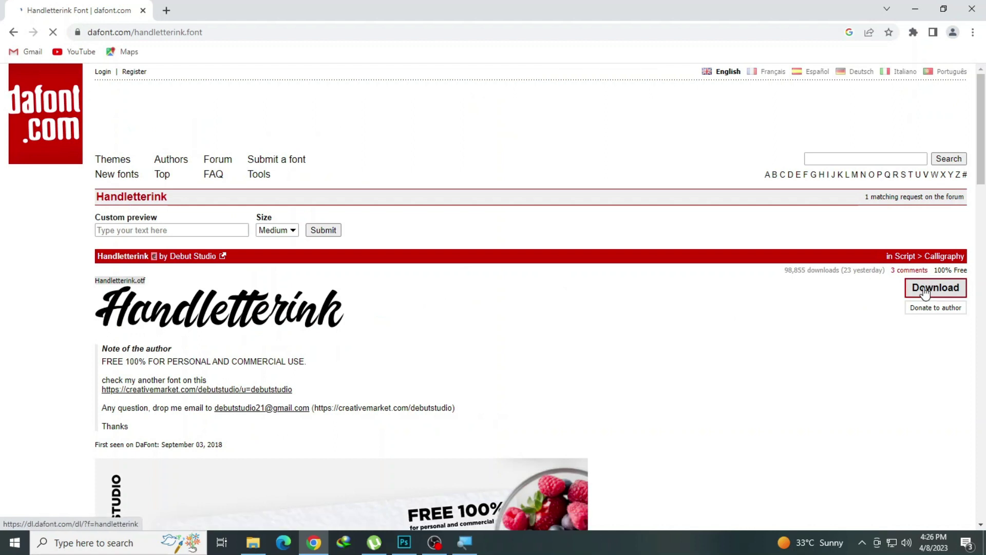
left_click(925, 290)
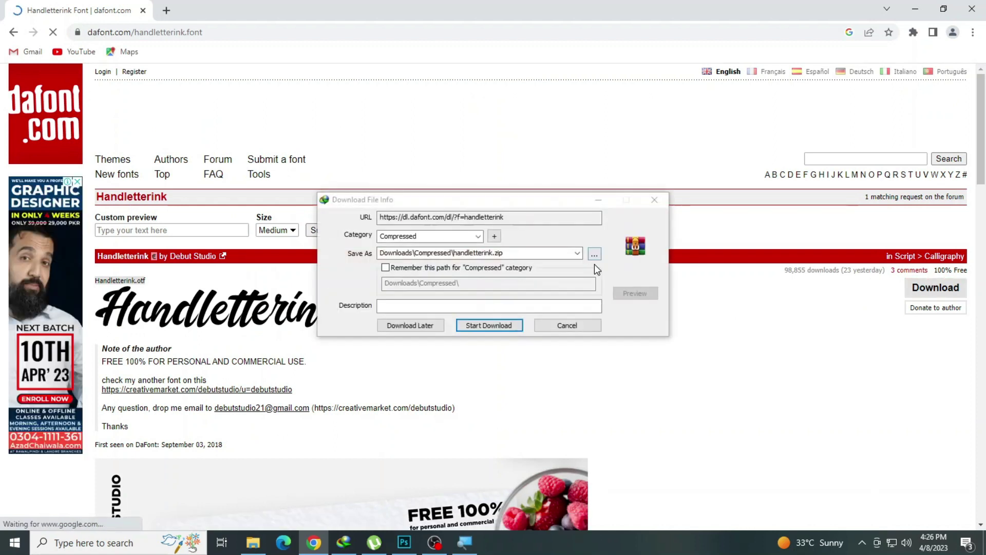
left_click(489, 325)
Open the downloaded archive and install the Handletterink font
left_click(406, 311)
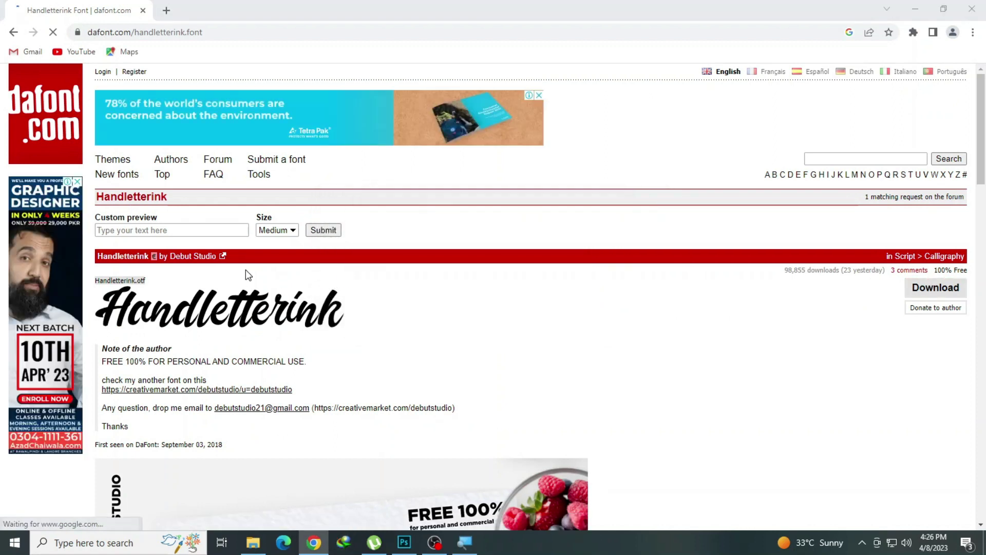
double_click(95, 169)
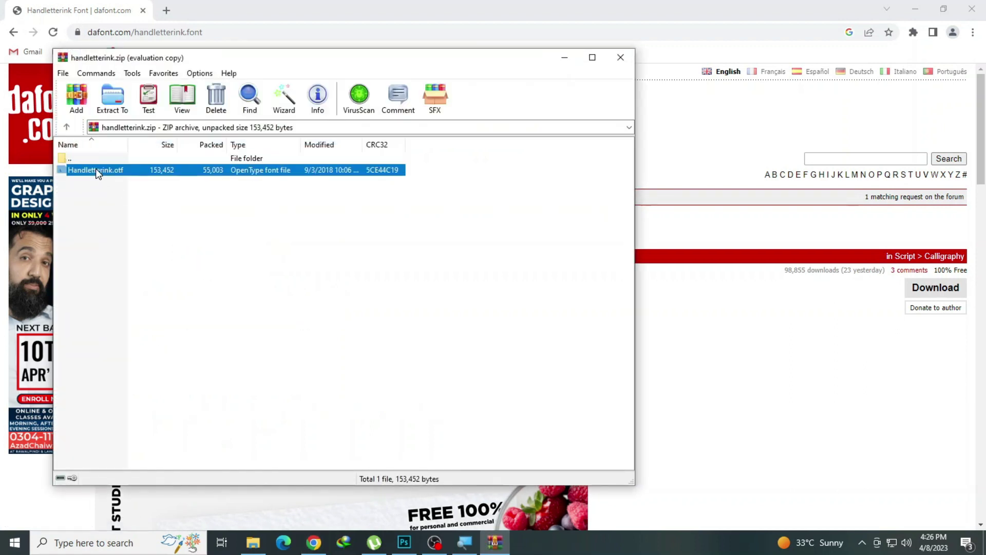
left_click(169, 151)
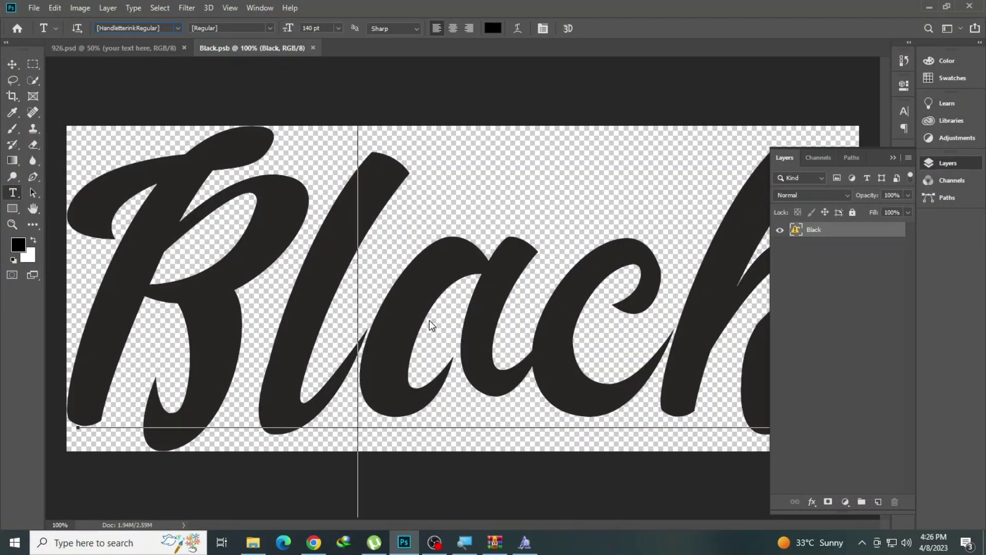
Replace the Black.psb text with 'Kainat', accepting the layout change
left_click(430, 325)
left_click(464, 225)
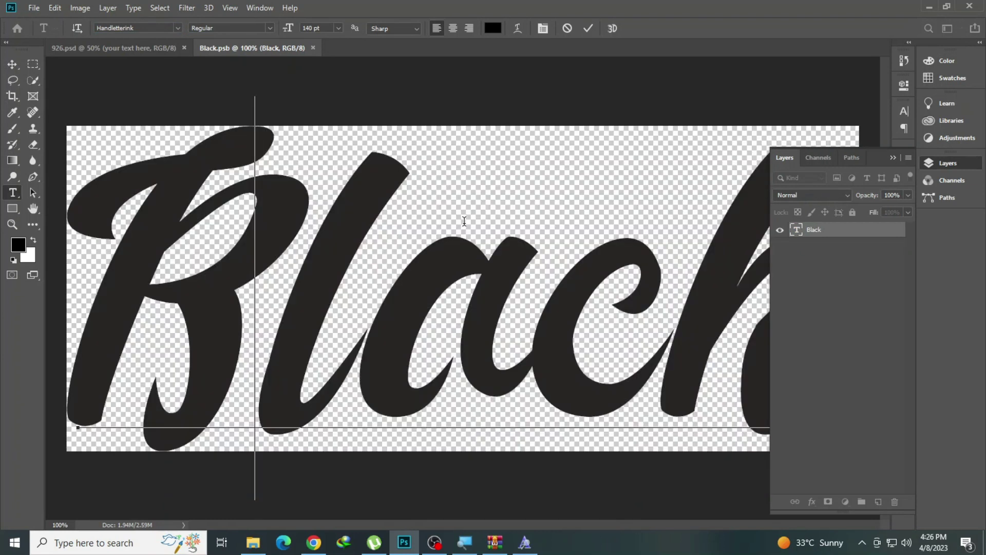
type("h")
key("ctrl+a")
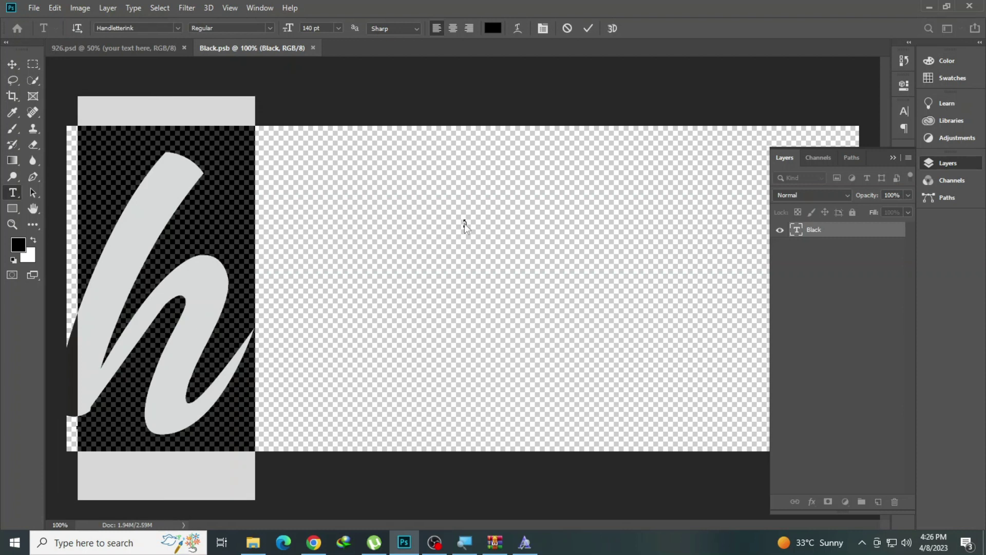
type("Kaina")
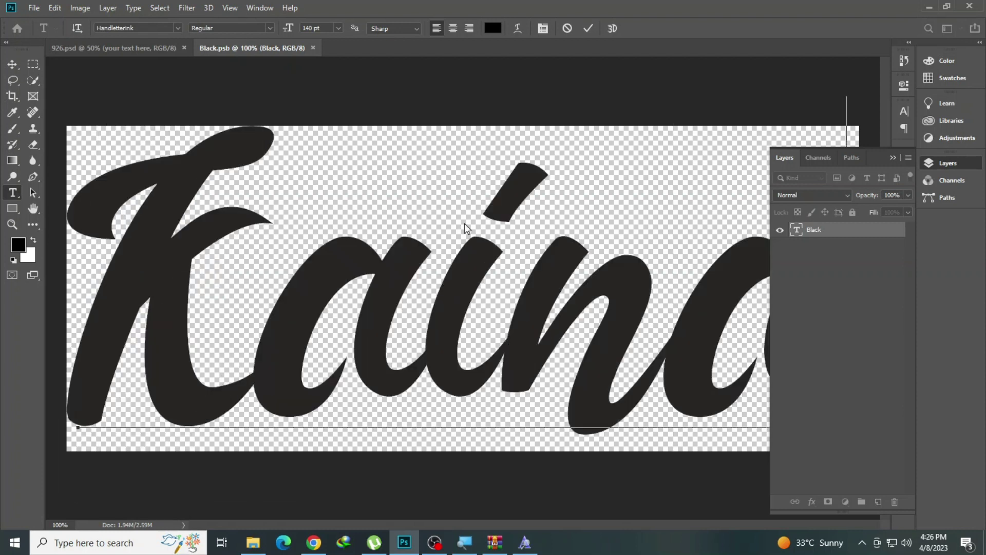
key("ctrl+a")
Size Kainat to 110 pt, nudge it to fit the canvas, commit and save Black.psb
left_click_drag(290, 30, 271, 53)
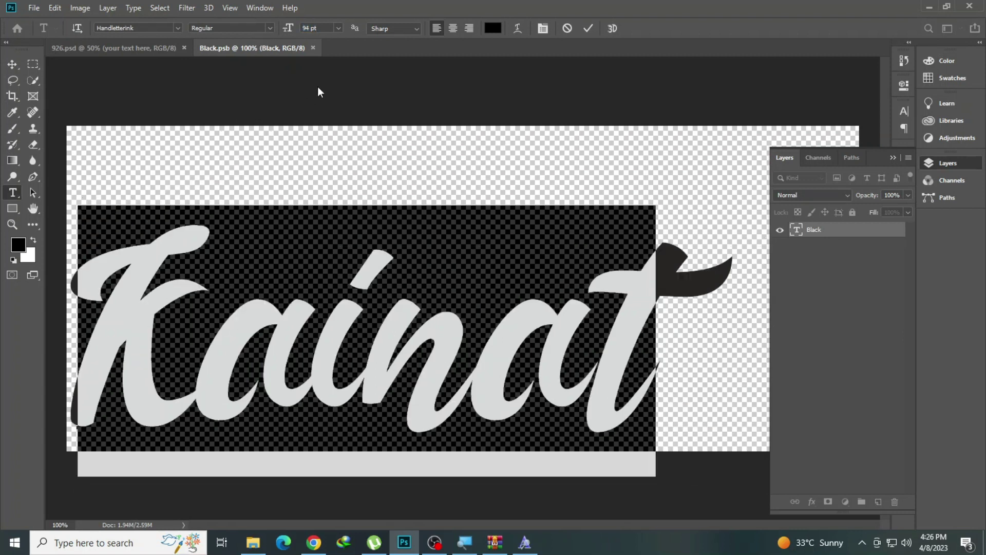
left_click_drag(288, 32, 297, 32)
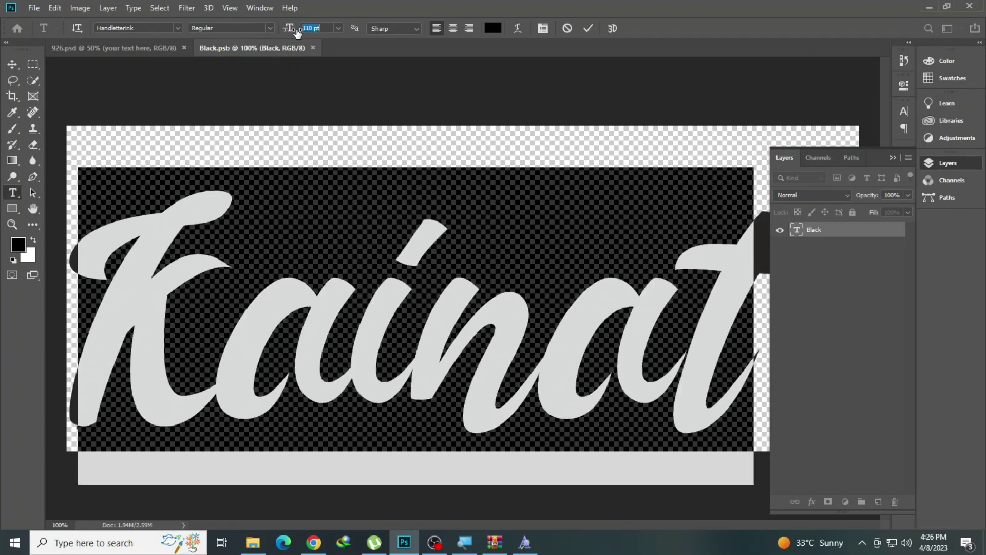
left_click(915, 160)
left_click_drag(516, 285, 529, 279)
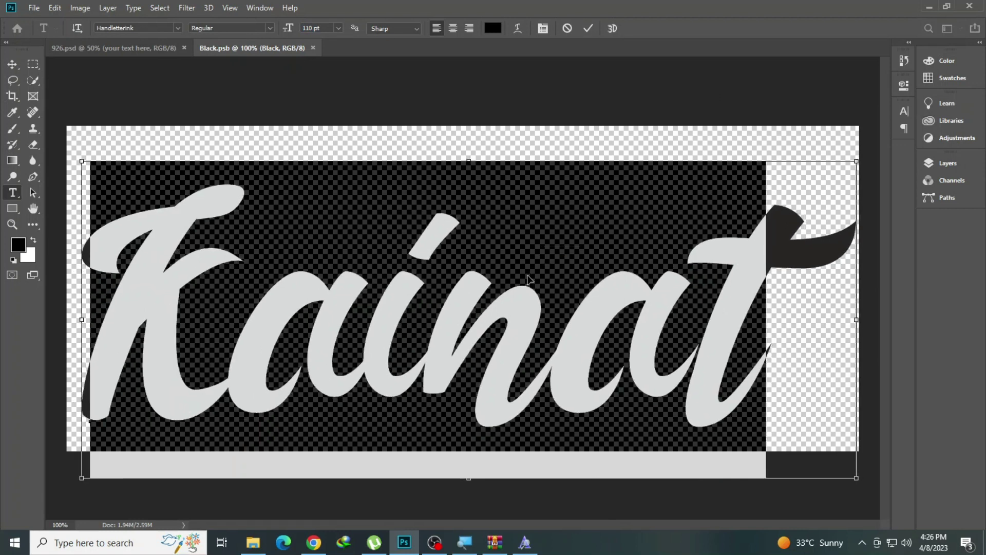
left_click(587, 30)
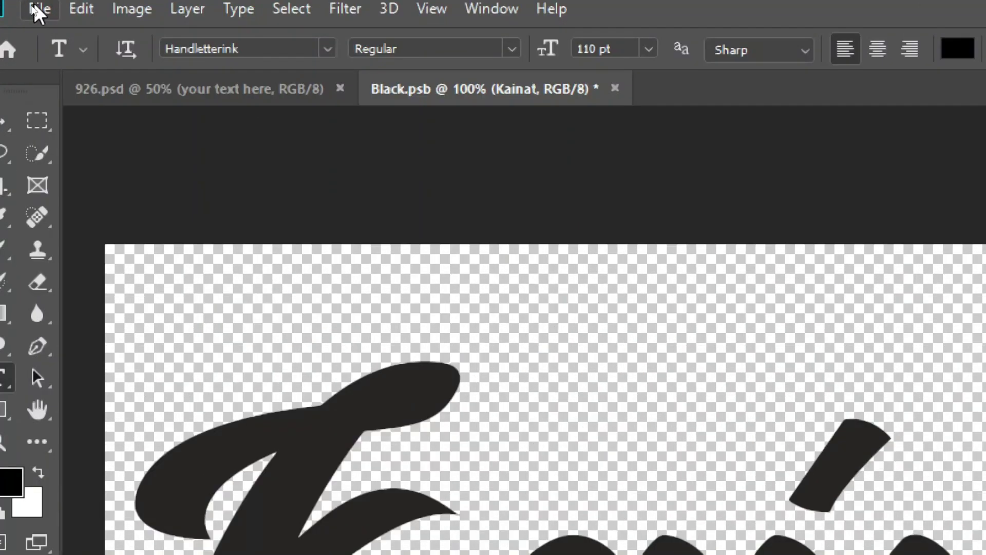
left_click(28, 9)
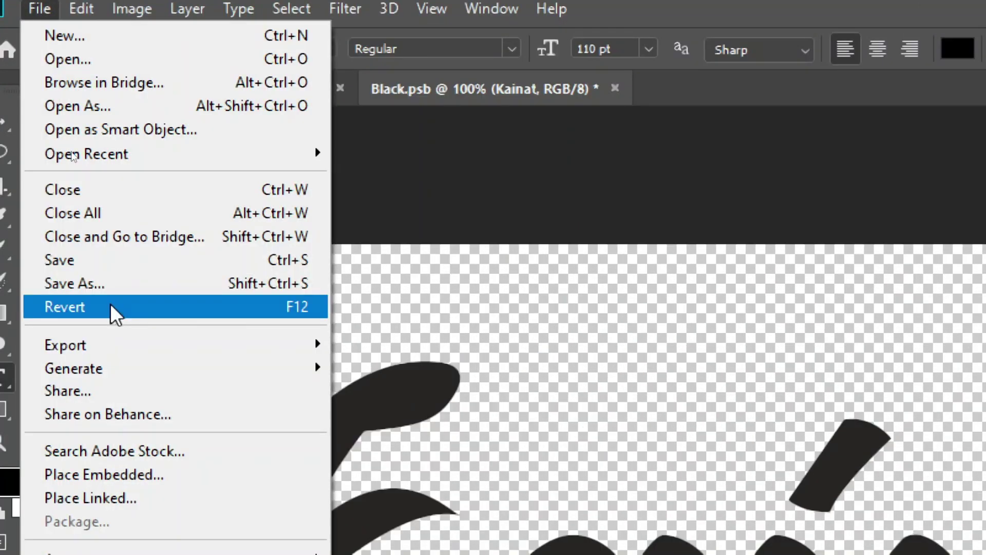
left_click(65, 259)
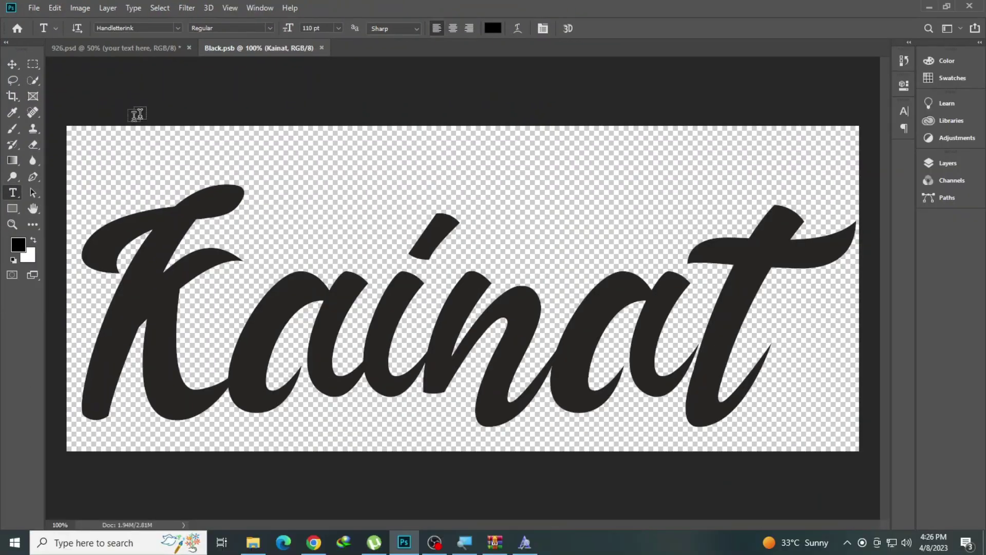
In 926.psd, fit the canvas on screen and make the title text group visible again
key("ctrl+Tab")
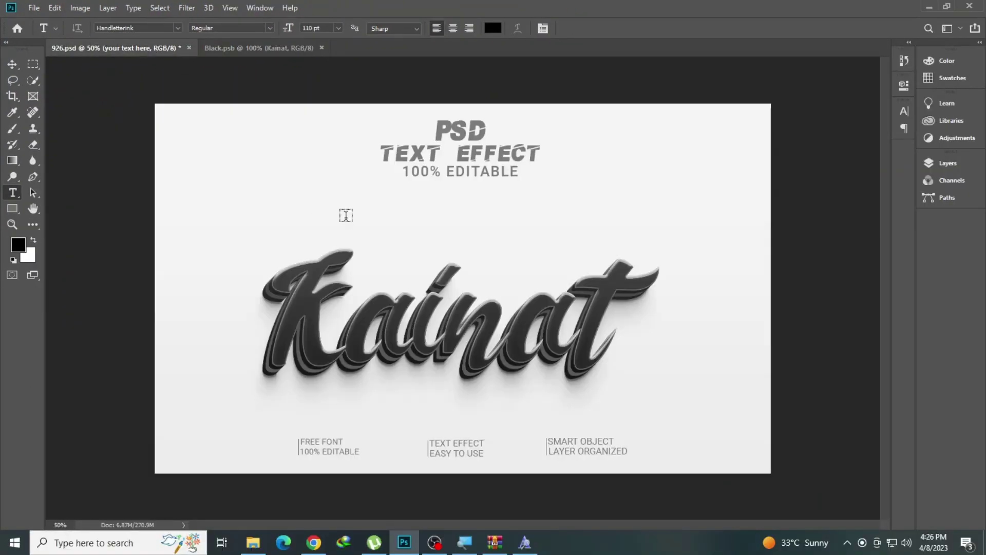
left_click(492, 352)
right_click(284, 272)
left_click(293, 277)
left_click(375, 312)
right_click(309, 273)
left_click(321, 279)
left_click(947, 162)
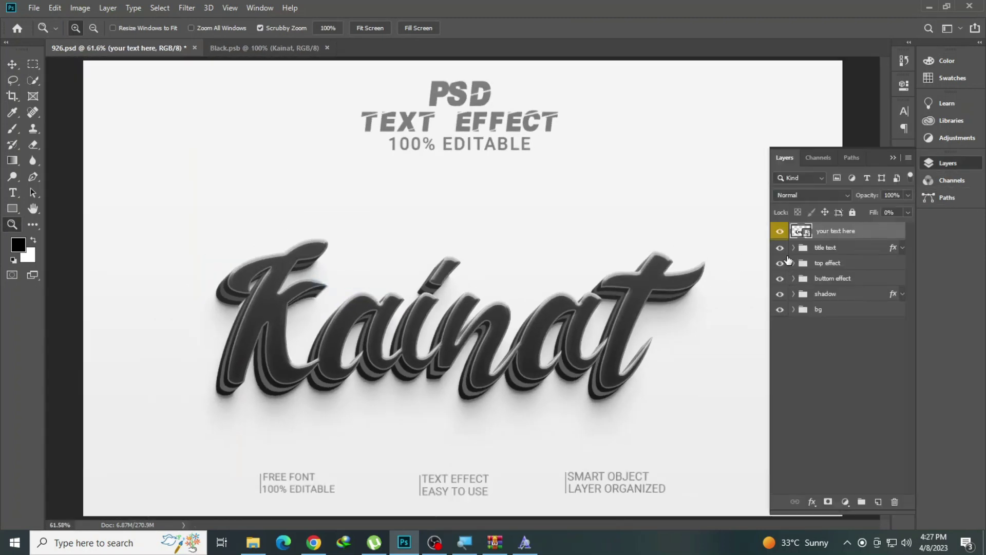
left_click(780, 248)
Open the 934 Soft template from the text-effect templates folder
left_click(319, 48)
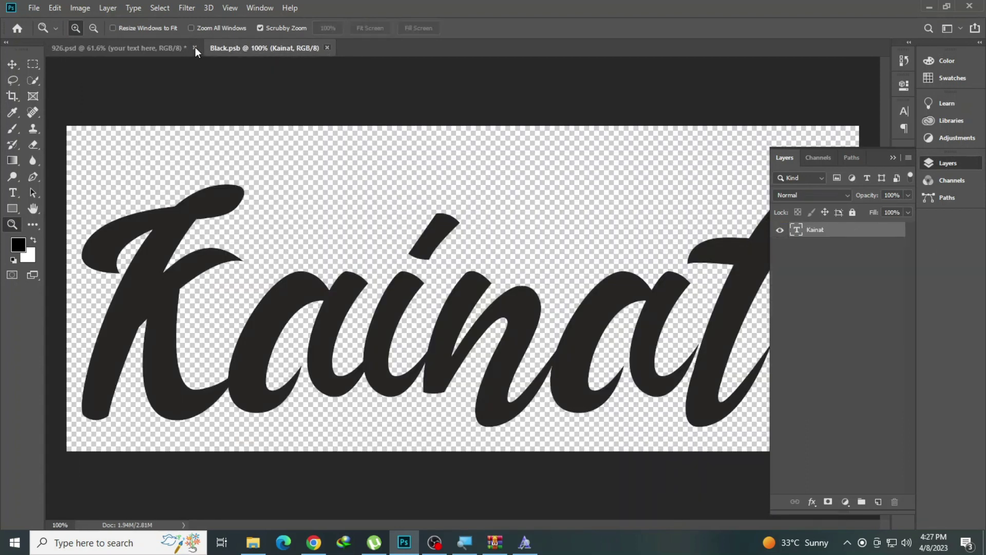
left_click(253, 542)
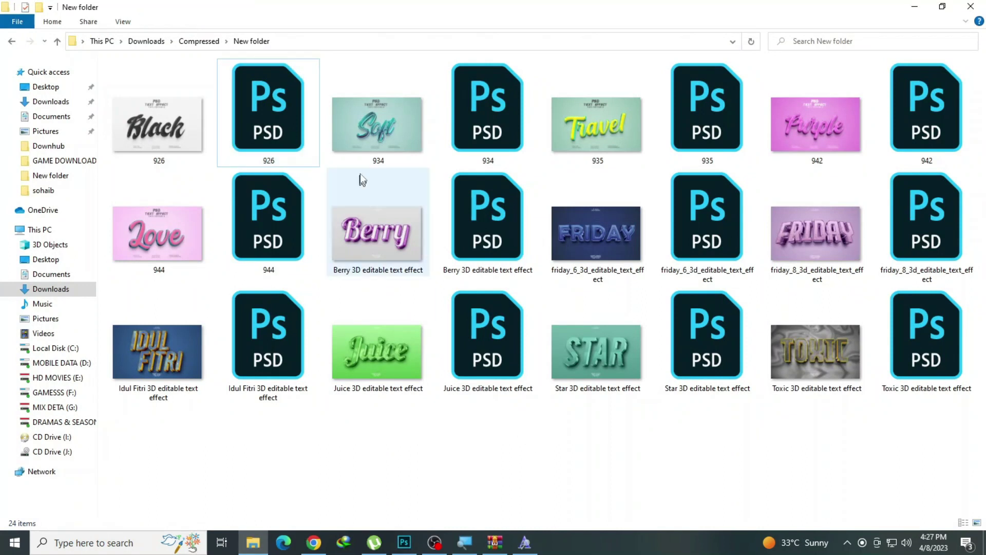
double_click(524, 130)
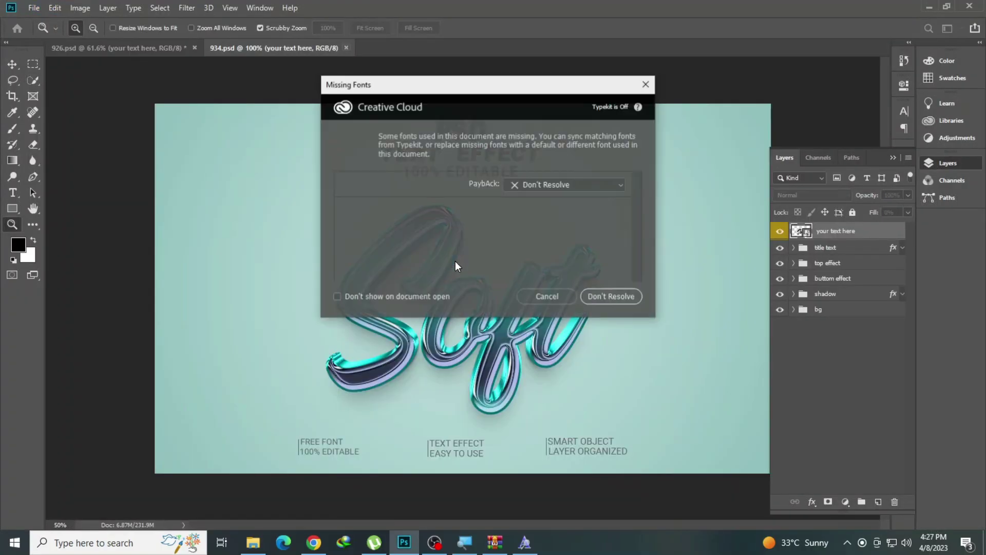
Dismiss the missing-fonts warning and close 926.psd, saving its changes
left_click(543, 291)
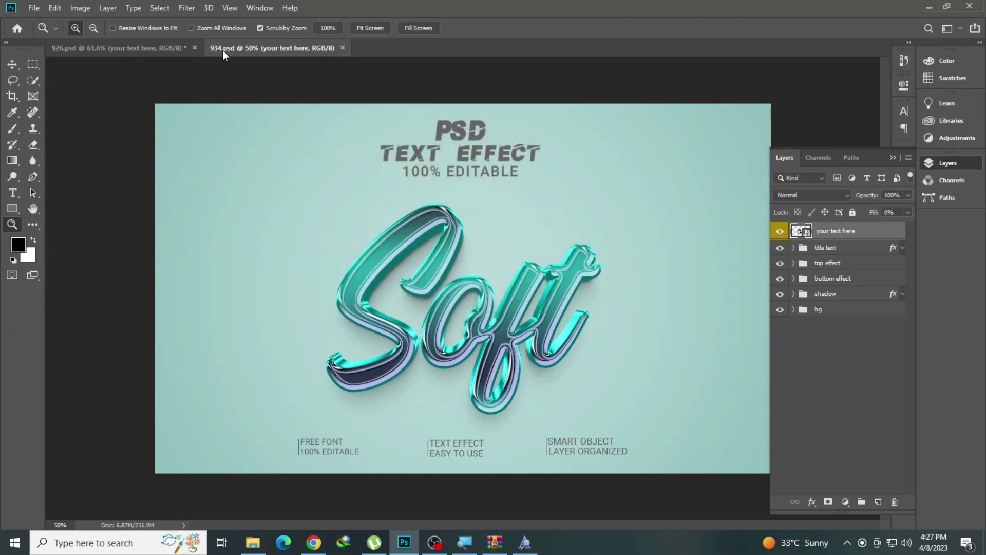
left_click(191, 46)
left_click(195, 48)
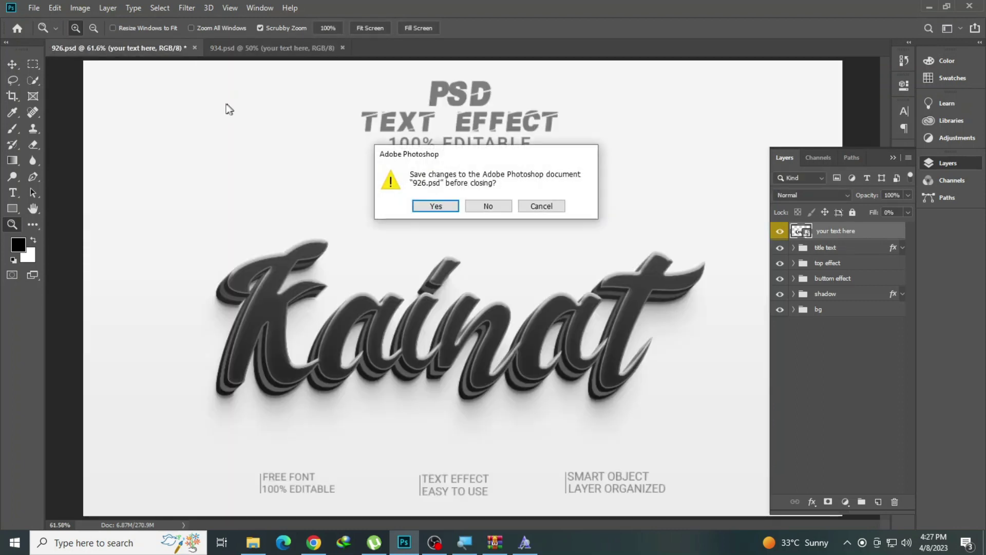
left_click(477, 213)
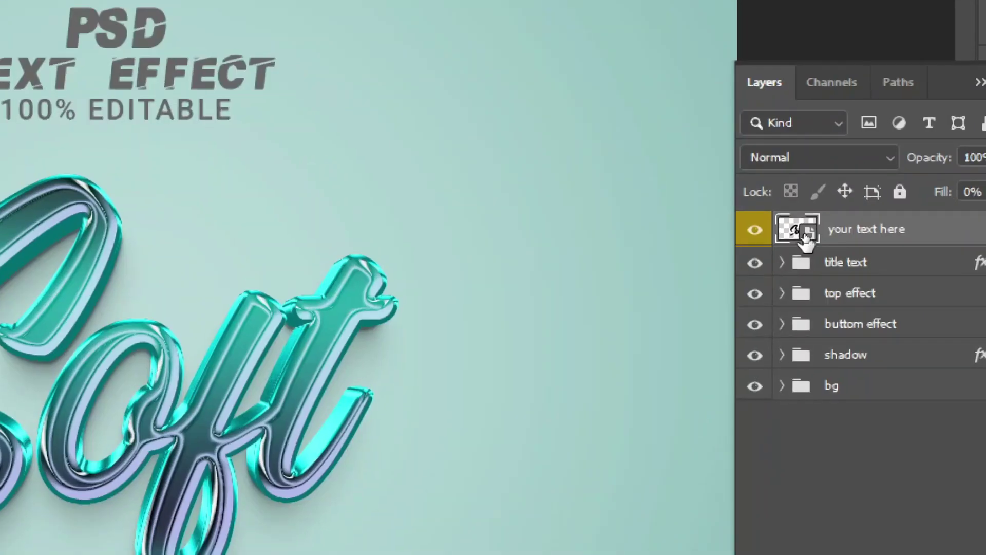
Open the Soft text smart object and select its text, cancelling font substitution
double_click(807, 235)
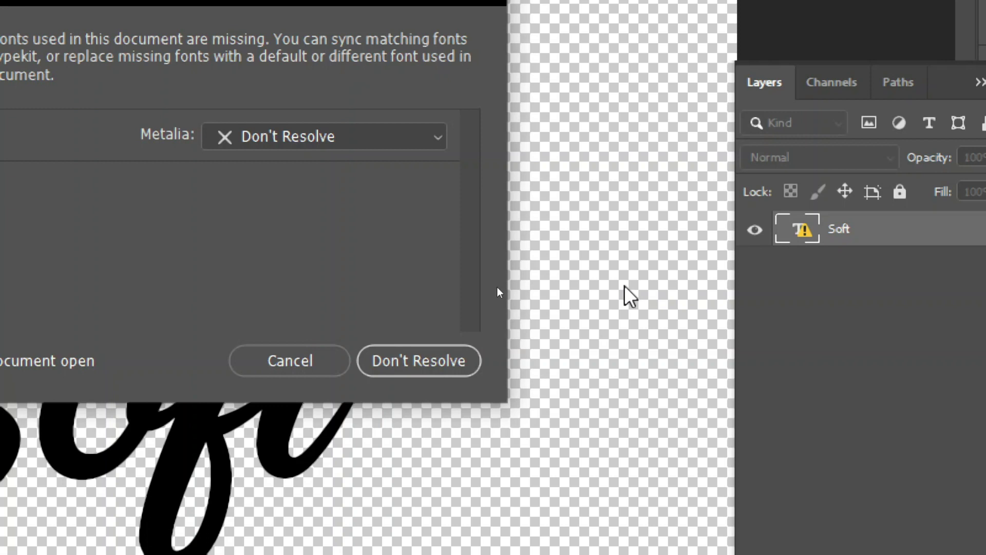
key("Return")
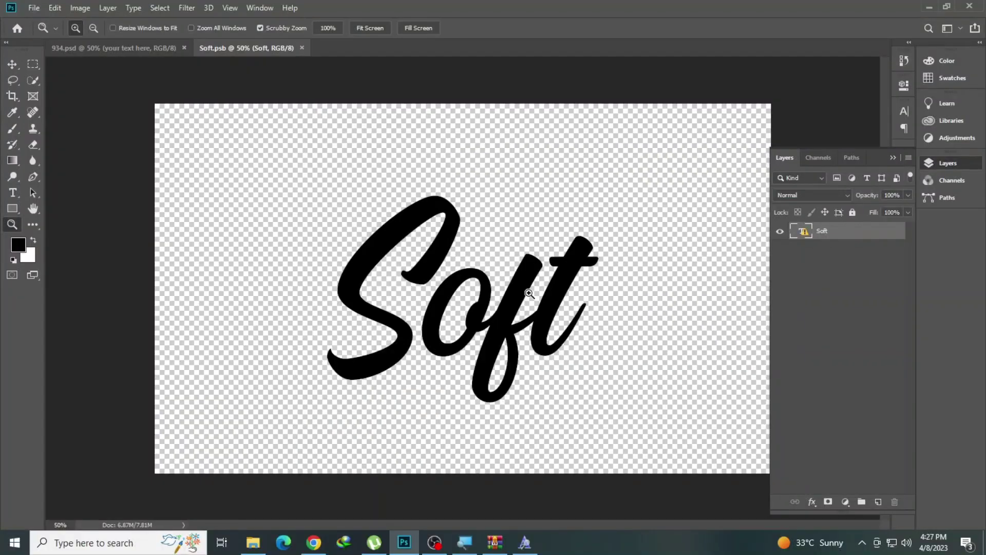
left_click(12, 192)
left_click(377, 259)
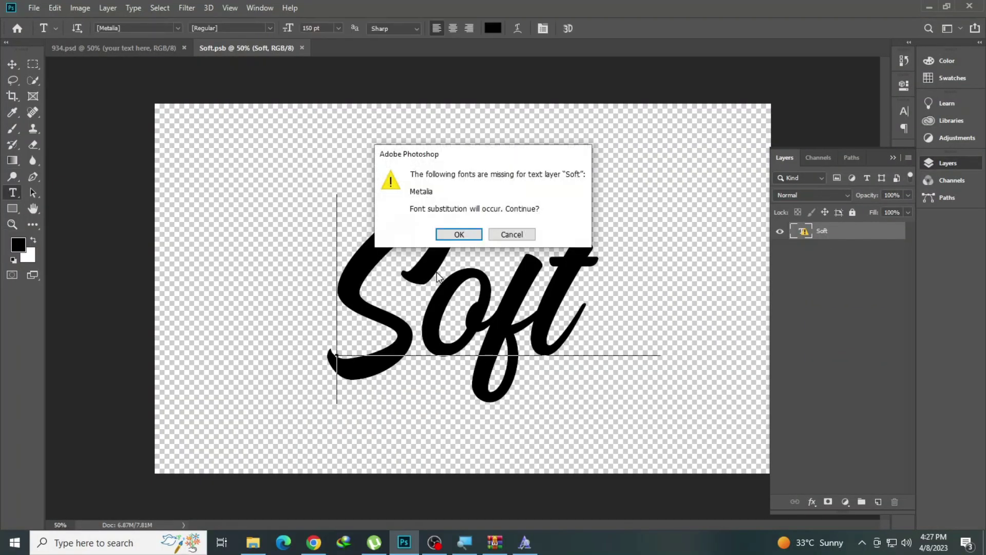
left_click(511, 232)
Copy the missing font name Metalia and focus the dafont search field in Chrome
right_click(157, 31)
left_click(198, 69)
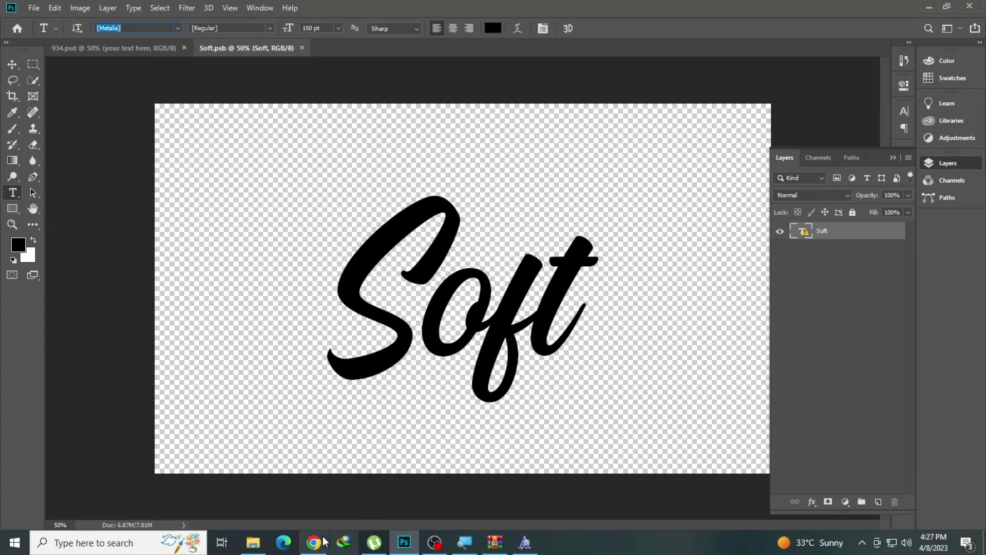
left_click(314, 542)
left_click(829, 158)
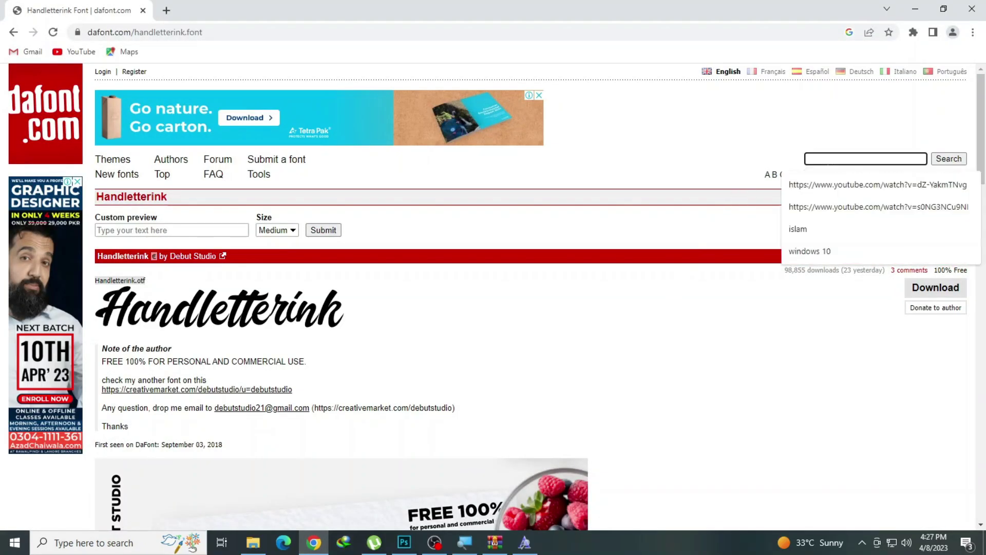
Search dafont for Metalia and download the font
key("ctrl+v")
key("Return")
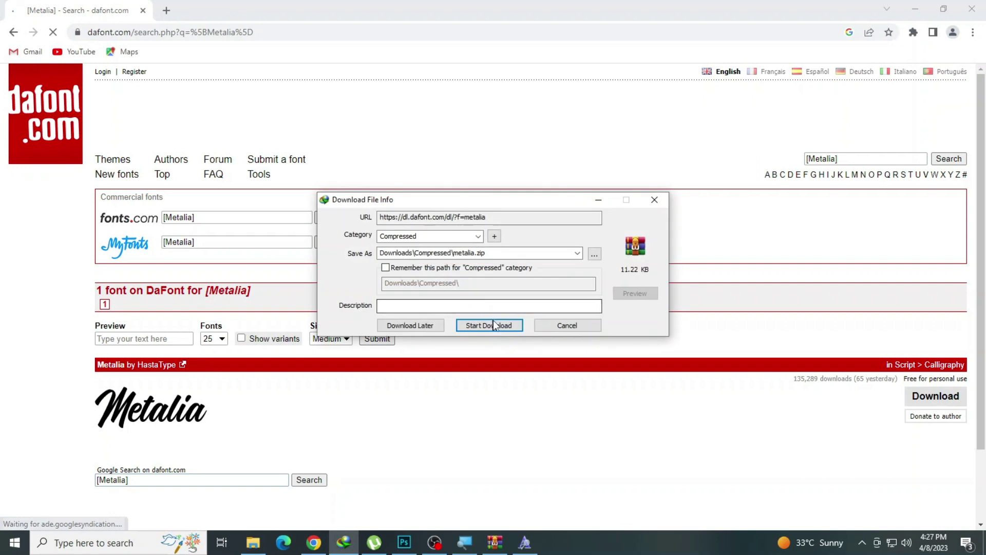
left_click(493, 321)
Install Metalia.ttf from metalia.zip, then click into the Soft text in Photoshop
left_click(391, 310)
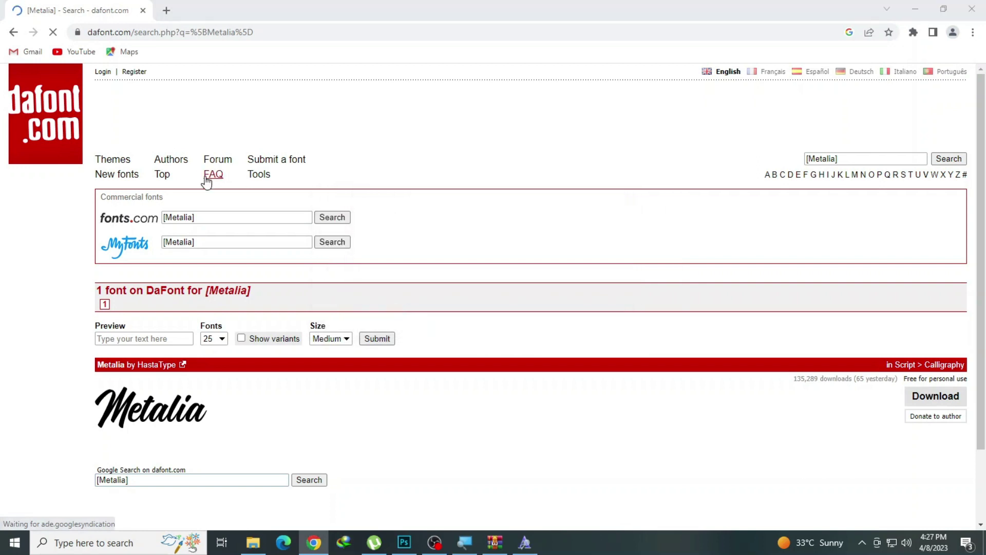
double_click(113, 170)
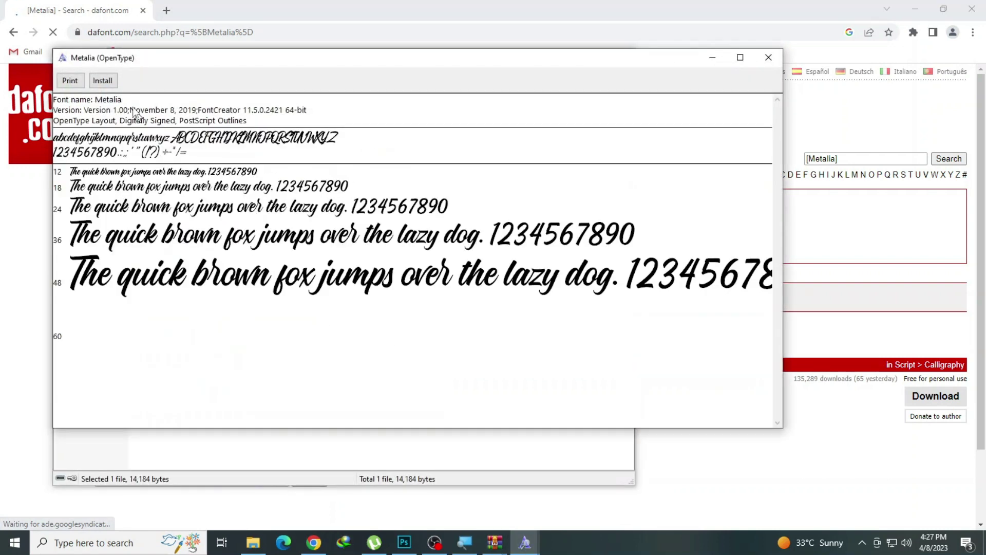
left_click(103, 81)
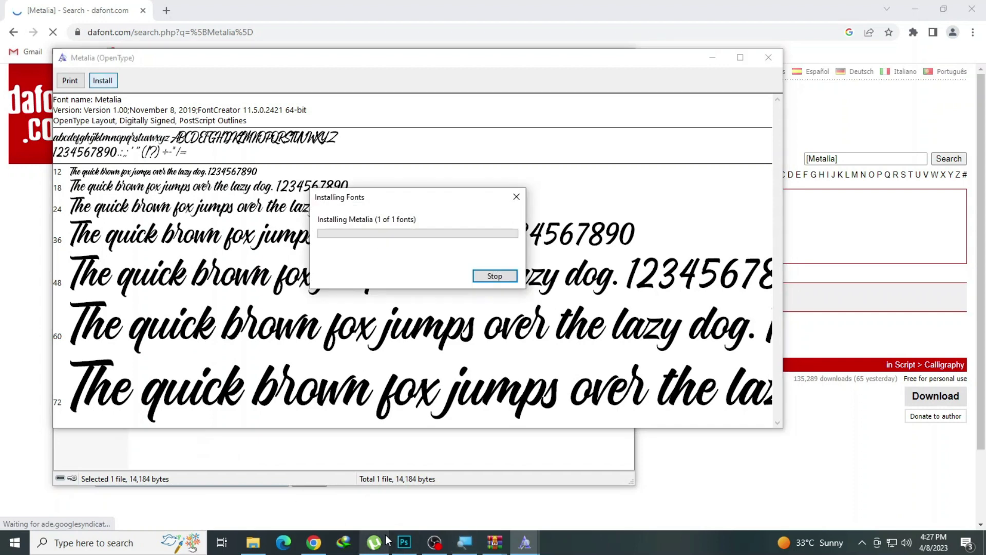
left_click(404, 542)
left_click(446, 326)
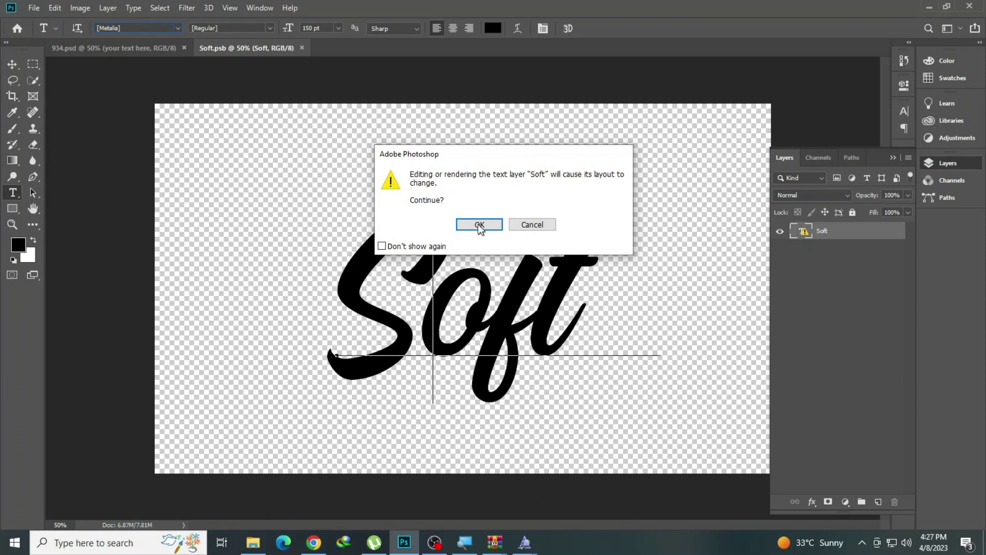
Replace the word Soft with a first name, centre it, and save the smart object
left_click(479, 226)
double_click(484, 288)
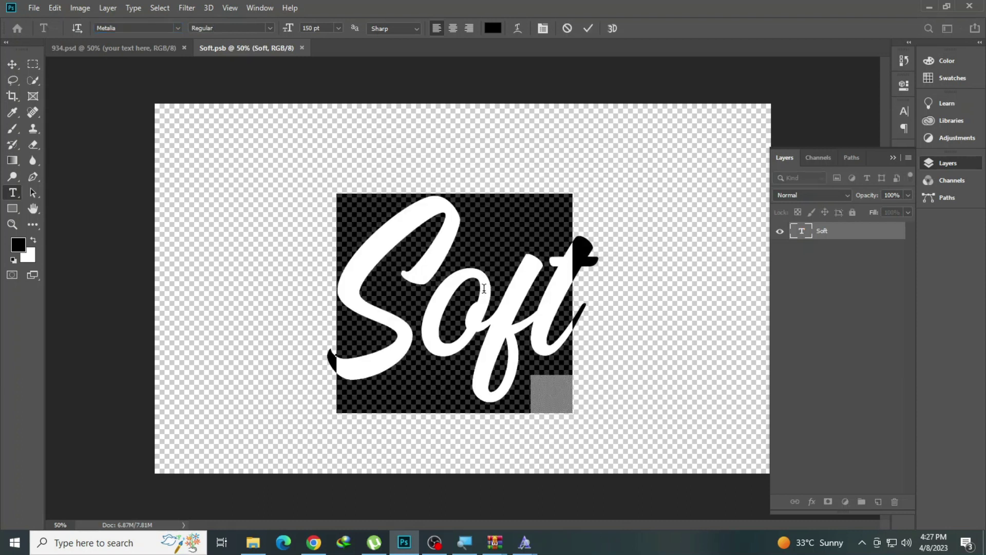
type("Khal")
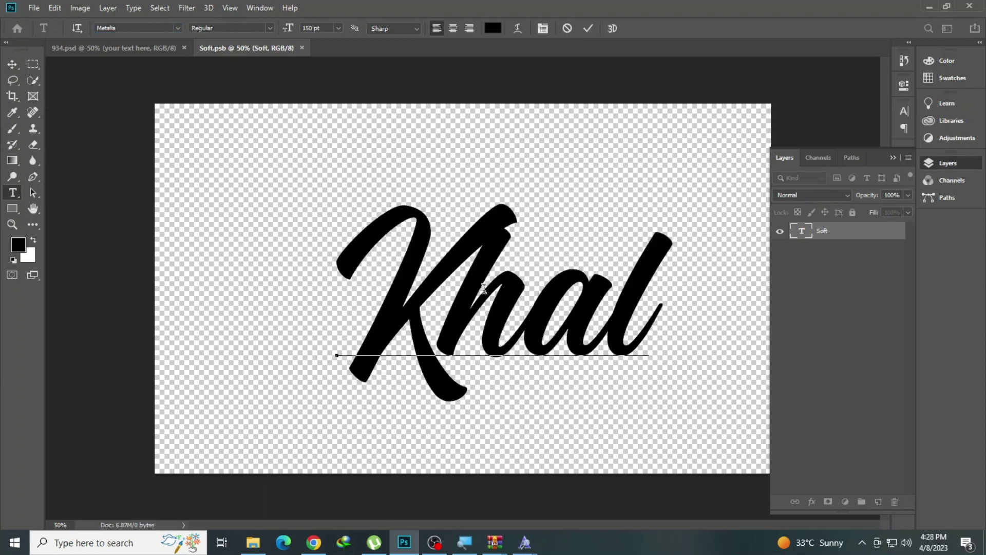
type("id")
left_click(452, 27)
left_click_drag(375, 262, 495, 273)
left_click(589, 28)
left_click(32, 9)
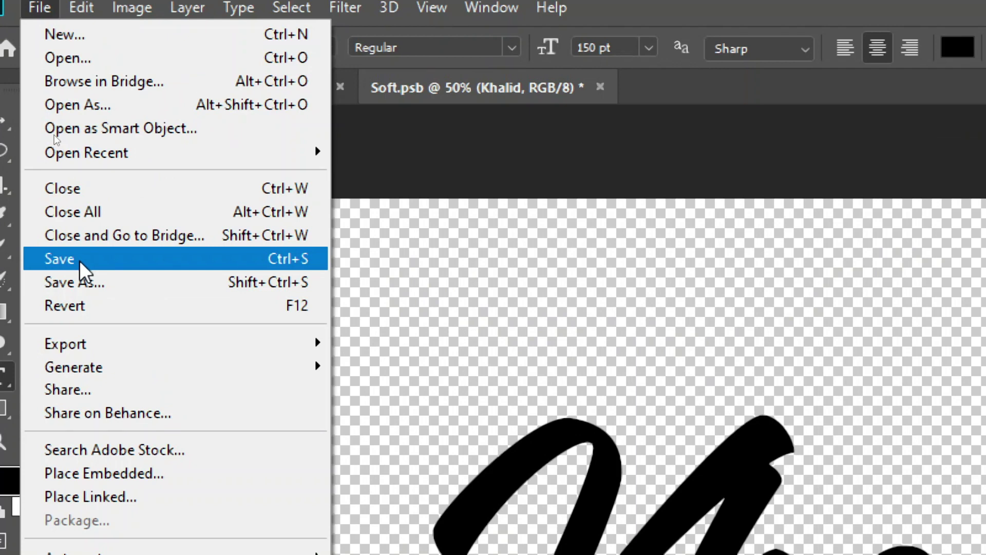
left_click(79, 260)
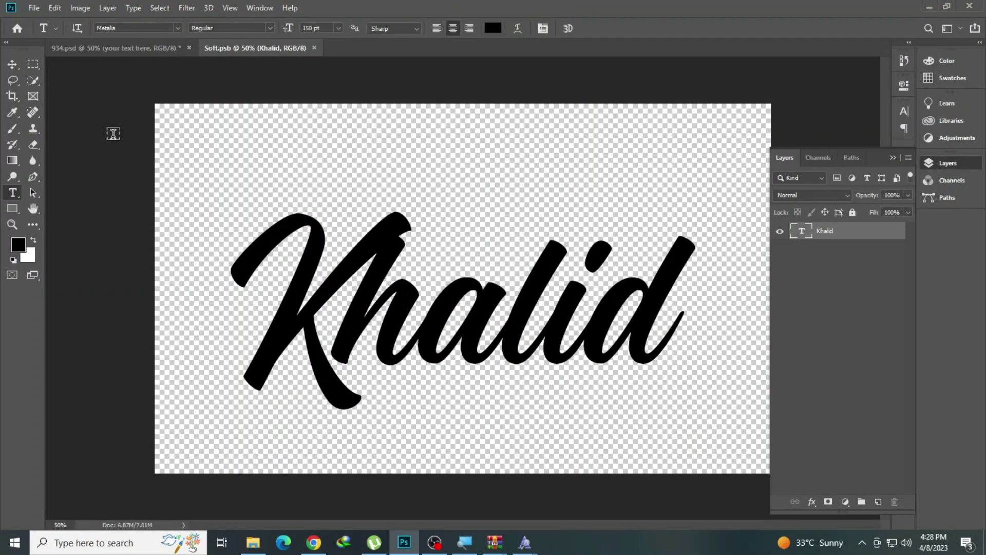
Inspect the updated 934 template, close it without saving, and open template 935.psd
left_click(134, 47)
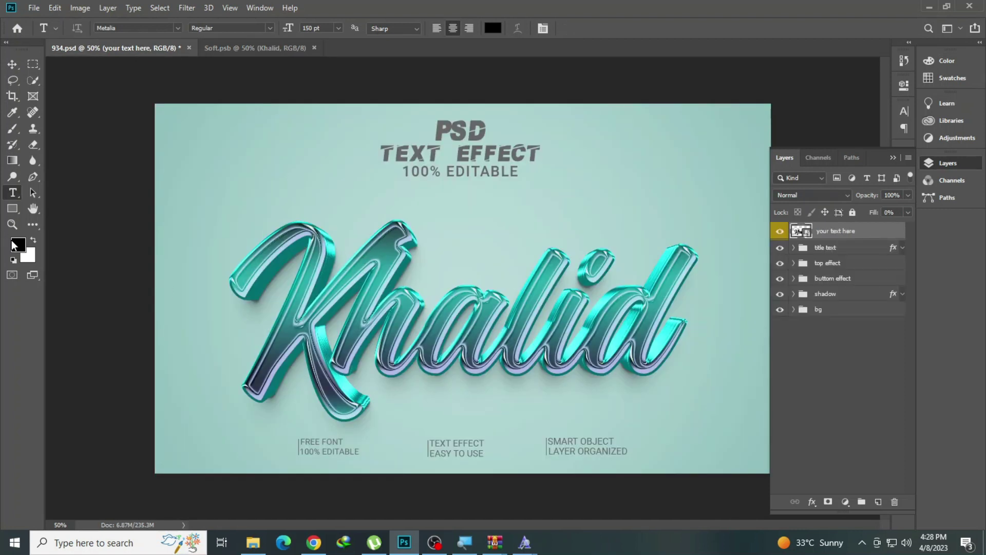
left_click(10, 225)
left_click(378, 276)
right_click(378, 276)
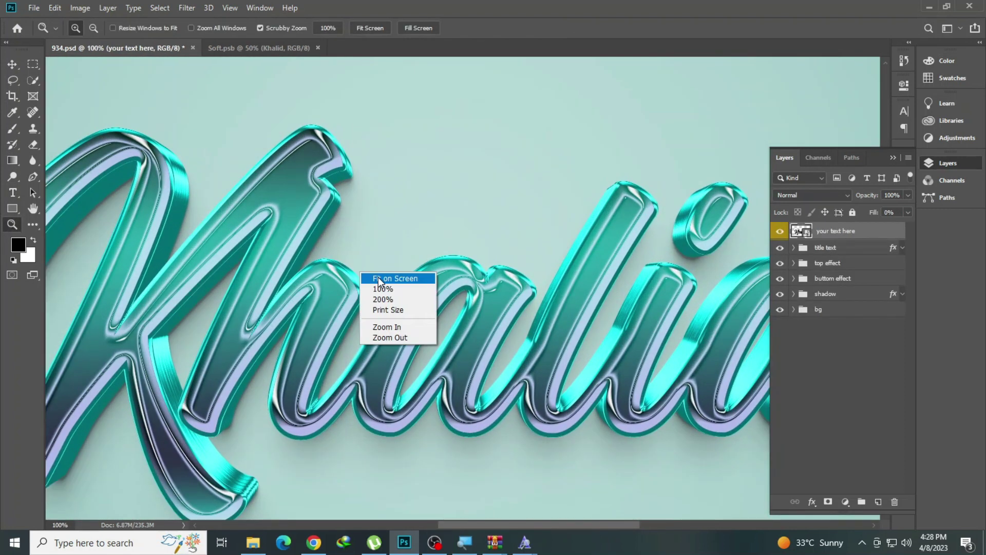
left_click(390, 272)
left_click(194, 47)
left_click(484, 205)
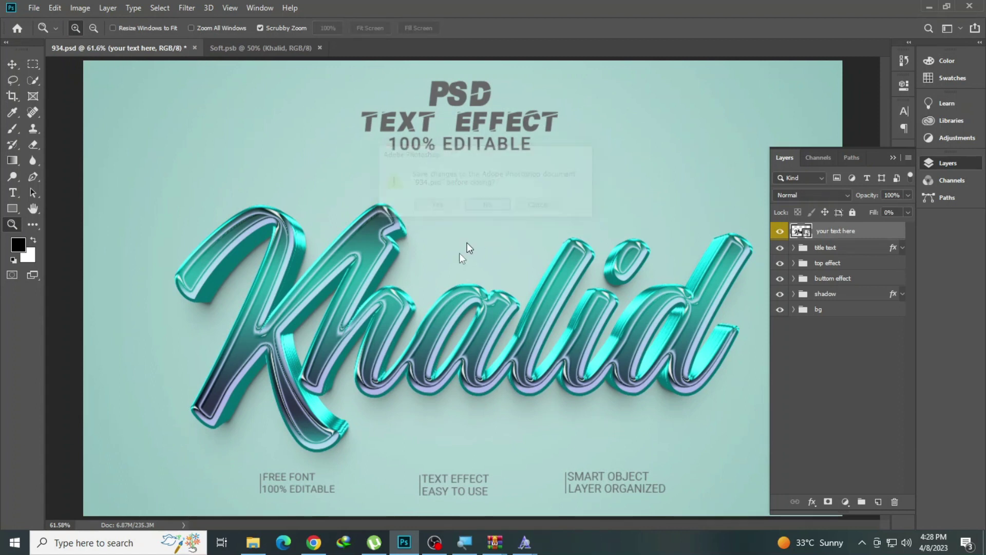
left_click(254, 551)
left_click(742, 138)
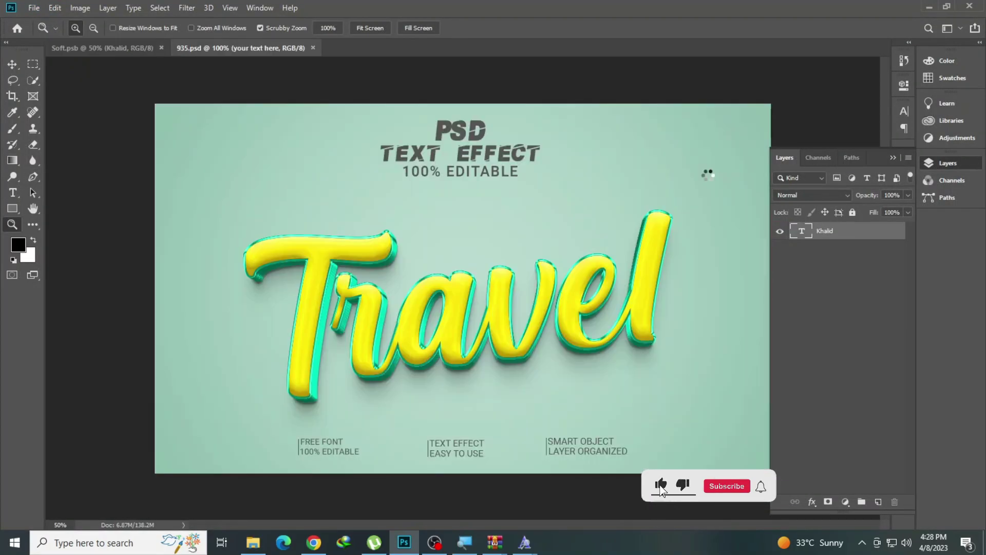
Replace the Travel text inside the yellow template's smart object with a surname
left_click(611, 297)
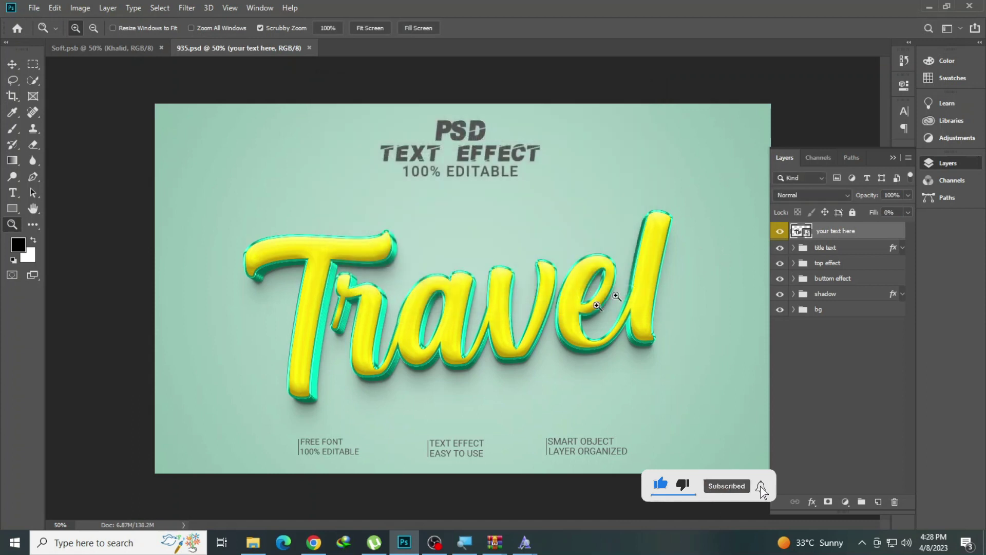
double_click(801, 232)
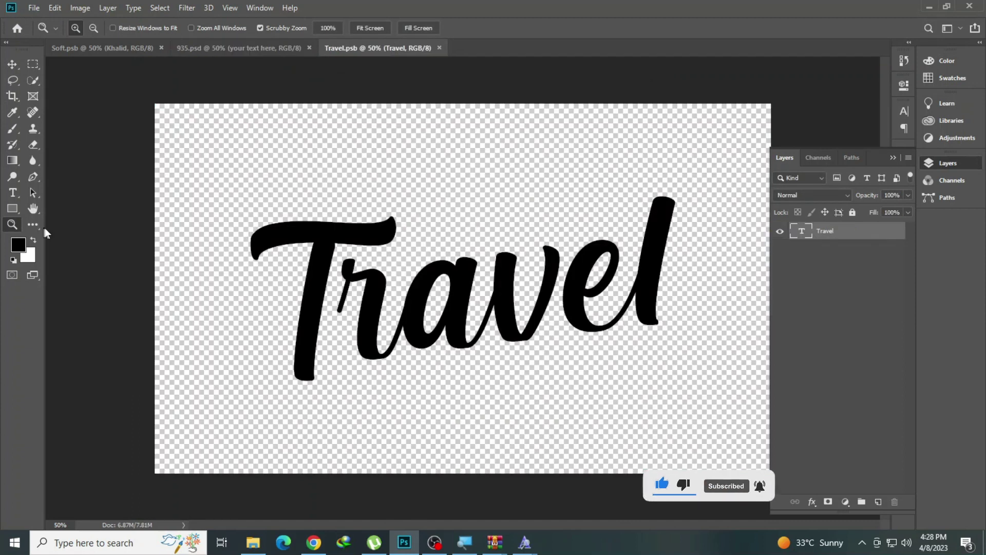
left_click(12, 193)
left_click(377, 270)
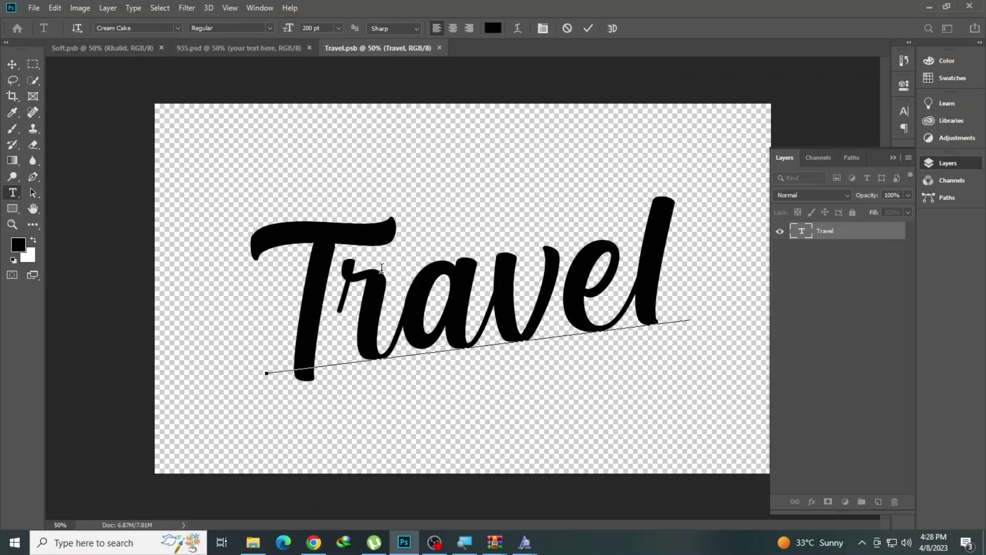
key("ctrl+a")
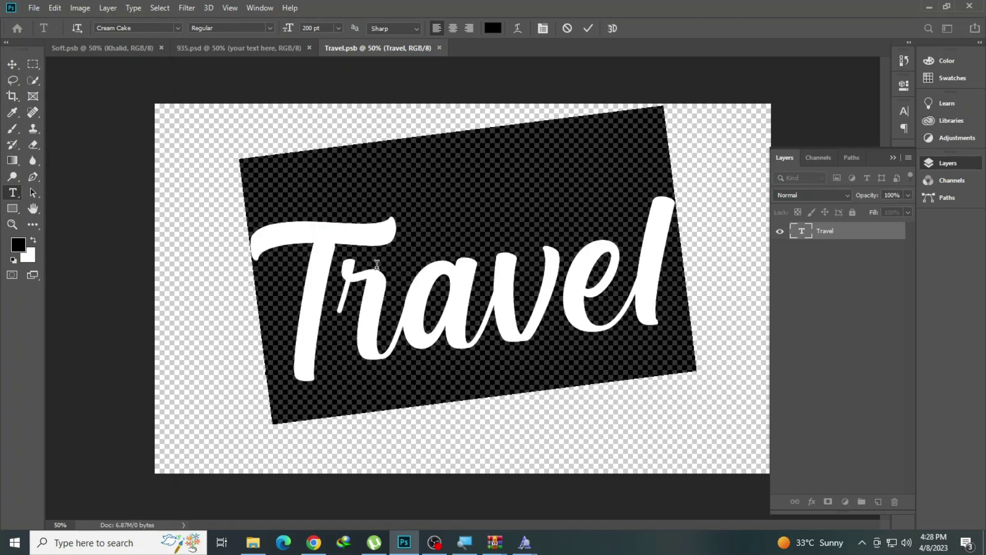
type("Ma")
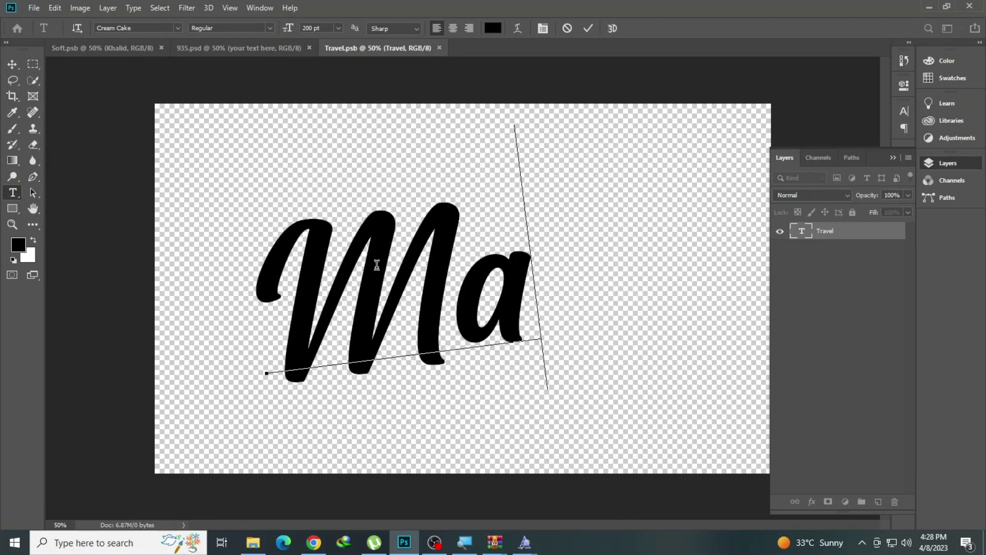
type("gsi")
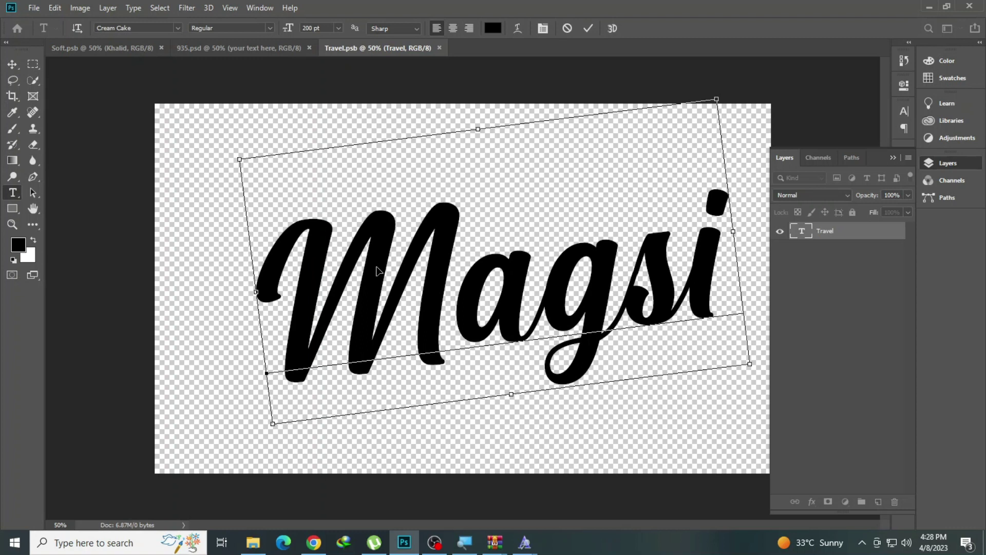
left_click(588, 28)
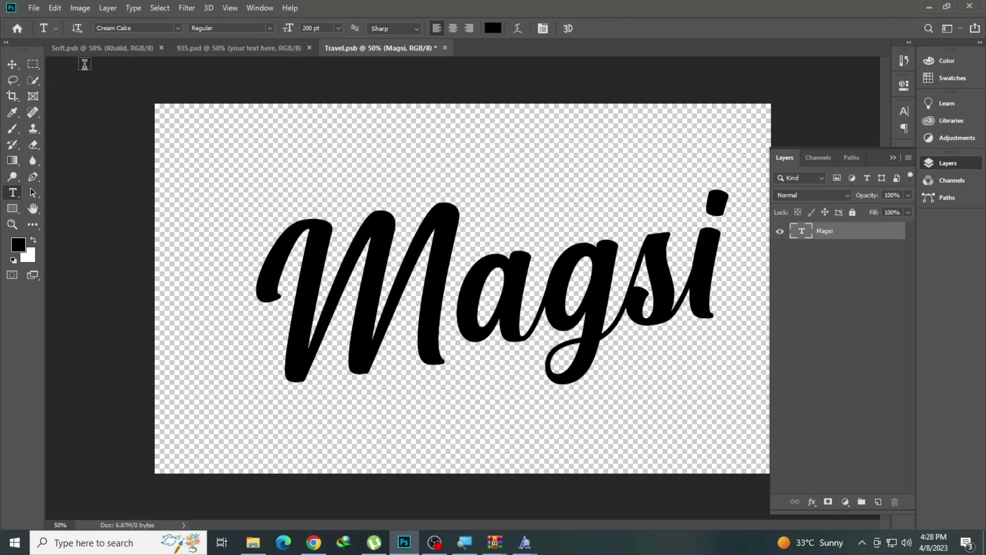
left_click(199, 47)
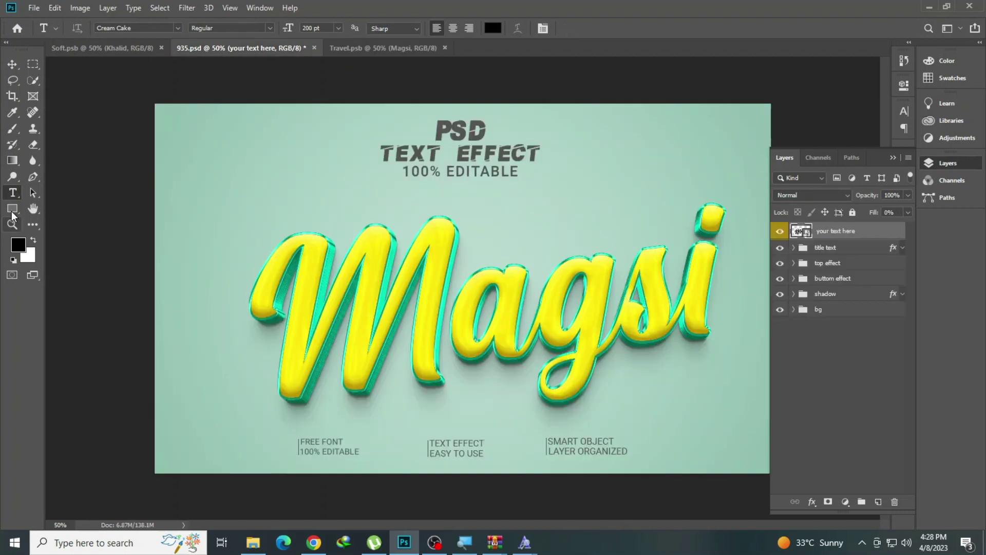
Fit 935.psd on screen, close it without saving, and open template 942.psd
left_click(12, 210)
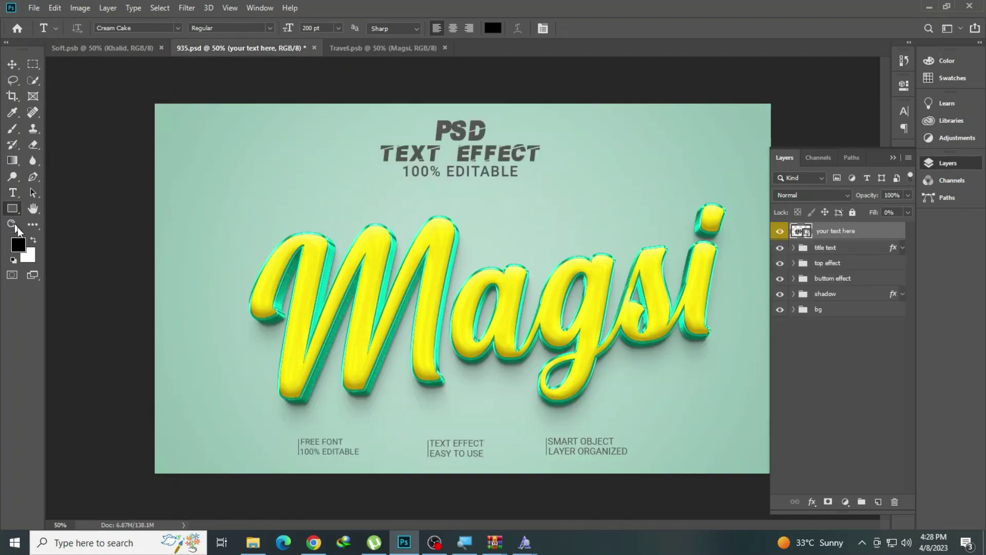
key("z")
left_click(612, 300)
right_click(386, 267)
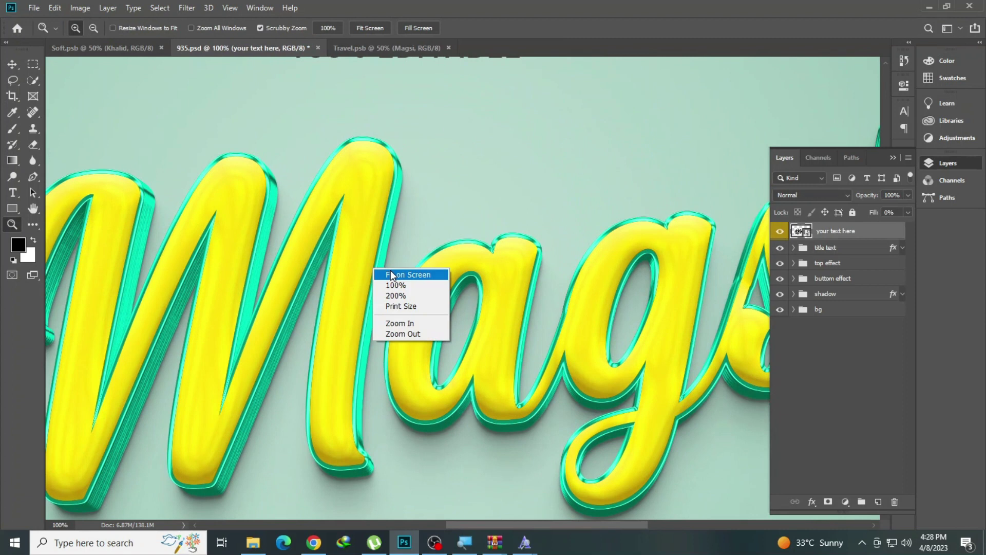
left_click(406, 272)
left_click(320, 48)
left_click(468, 204)
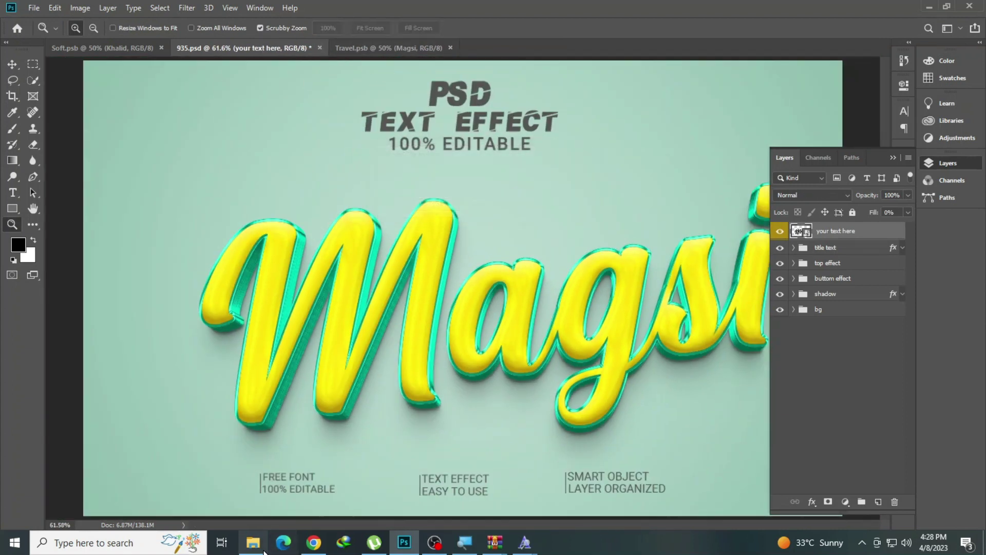
left_click(253, 542)
left_click(896, 138)
double_click(896, 139)
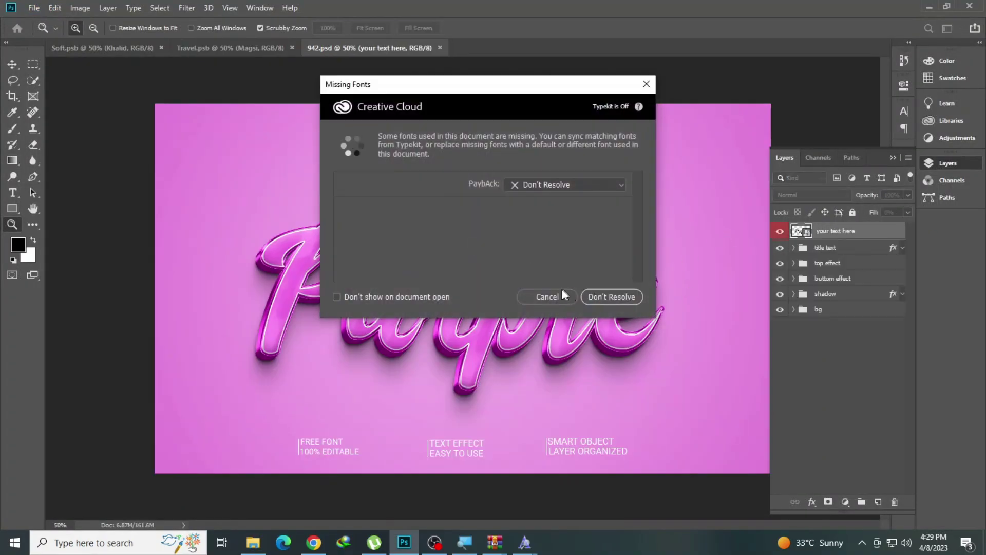
Replace Purple in the smart object with a new name at 114 pt, nudged slightly right
left_click(562, 293)
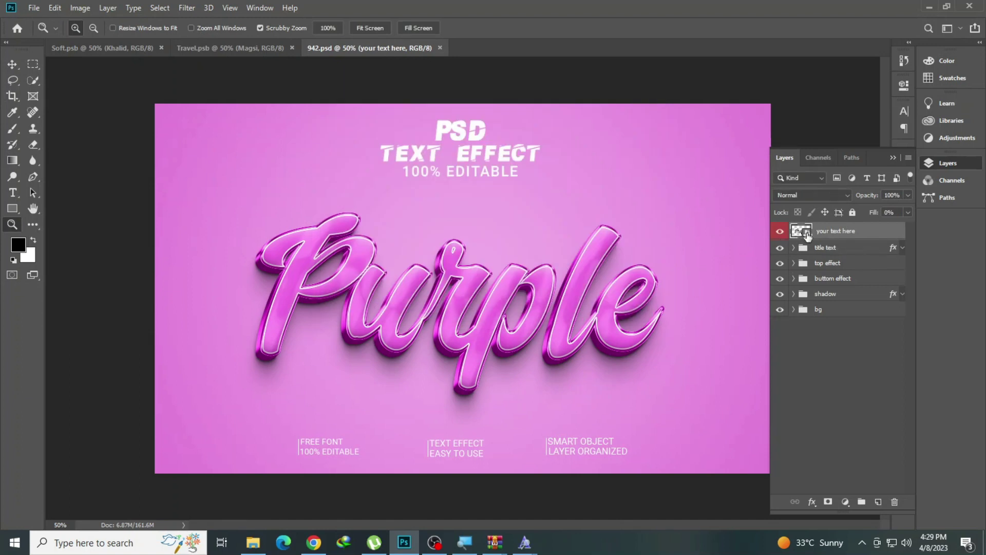
double_click(800, 231)
left_click(13, 193)
left_click(477, 278)
key("ctrl+a")
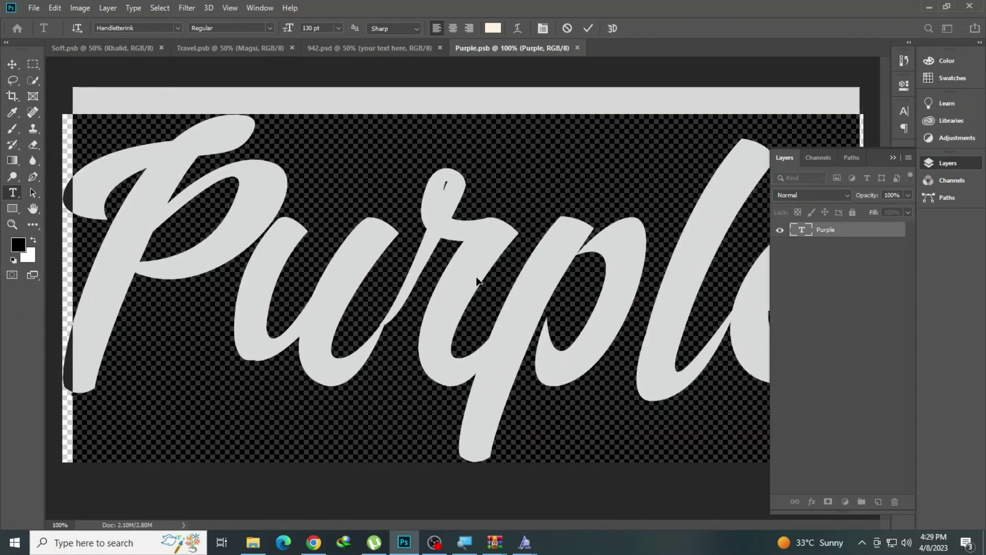
type("Atha")
key("ctrl+a")
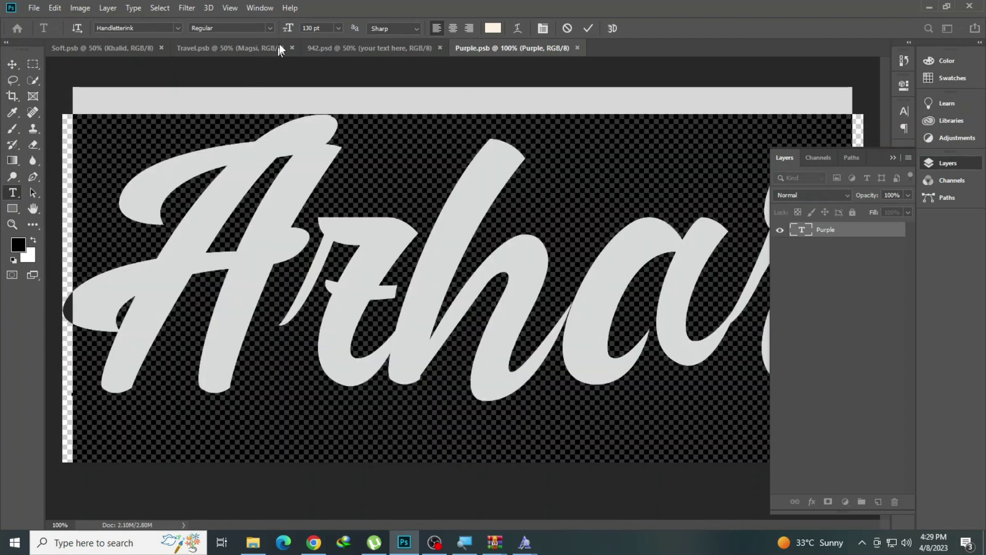
left_click_drag(293, 30, 272, 29)
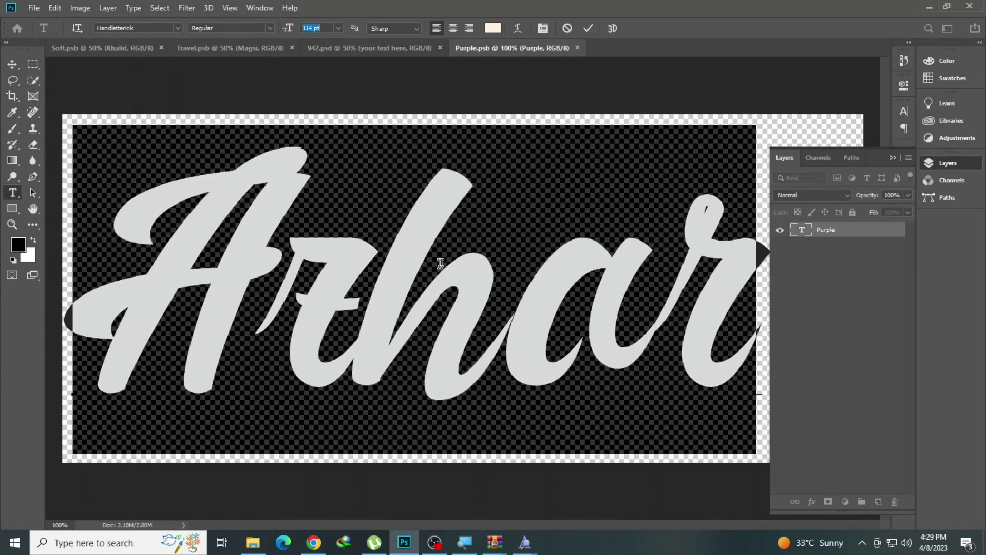
left_click_drag(431, 252, 446, 252)
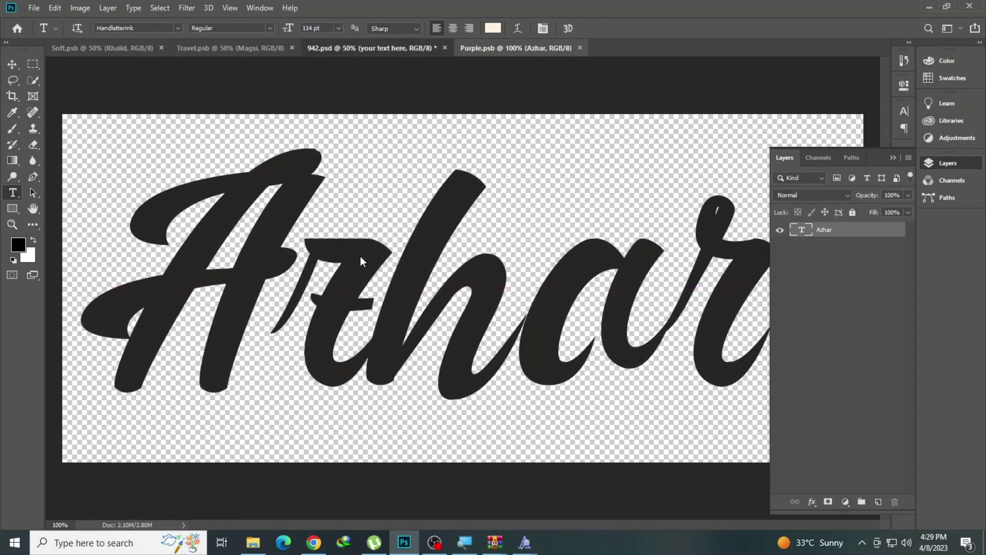
key("ctrl+shift+Tab")
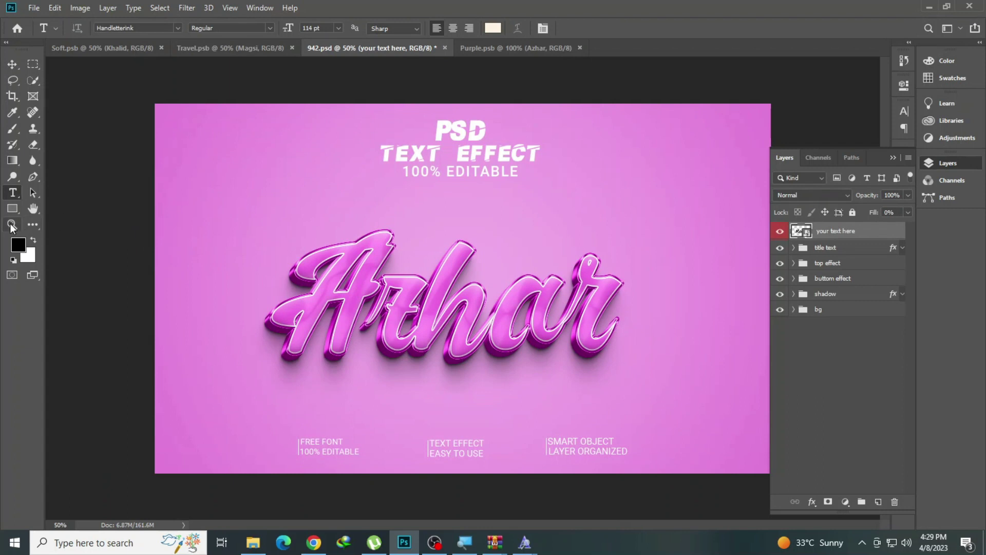
Check the 3D lettering, save and close 942.psd, and open template 944.psd
left_click(11, 224)
left_click(393, 287)
left_click(393, 288)
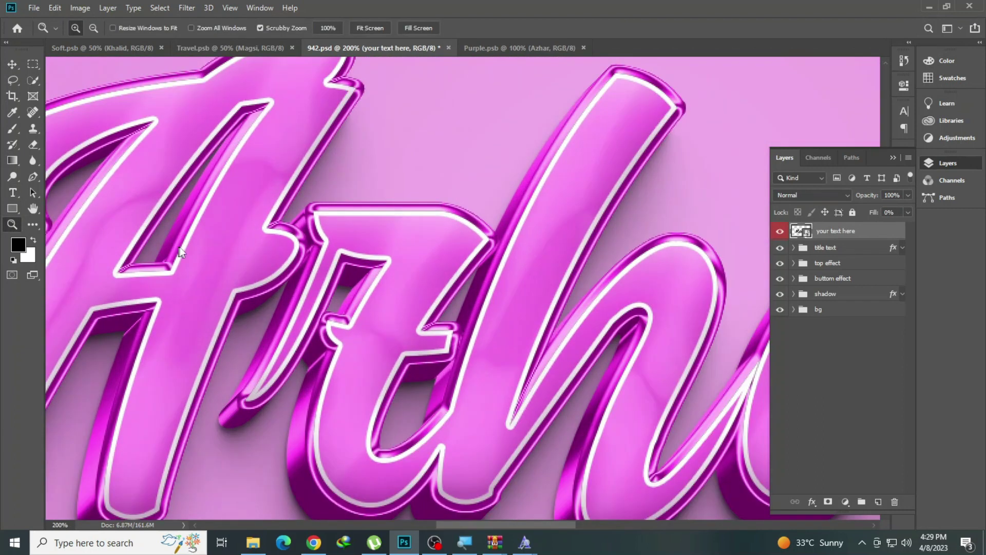
key("ctrl+0")
left_click(450, 48)
left_click(436, 205)
left_click(253, 541)
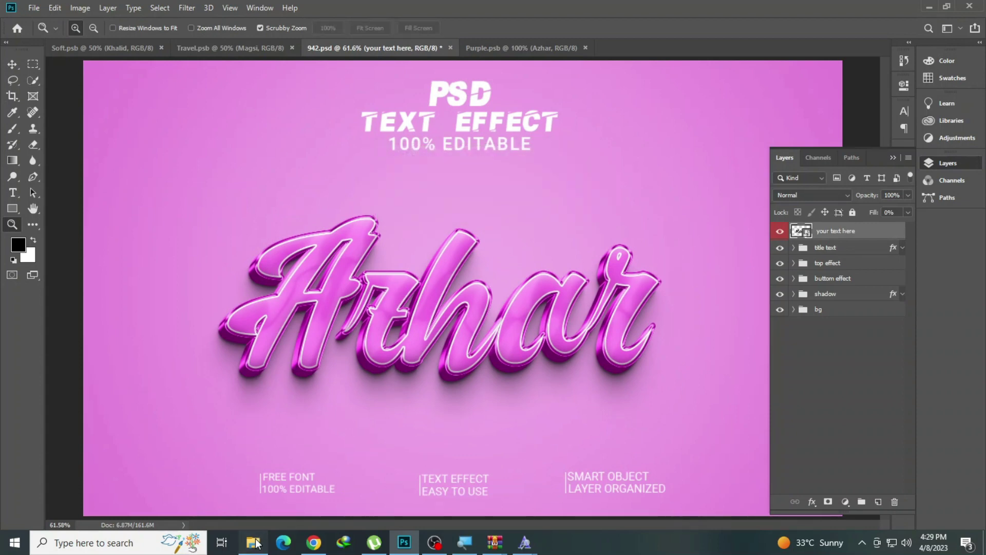
left_click(301, 243)
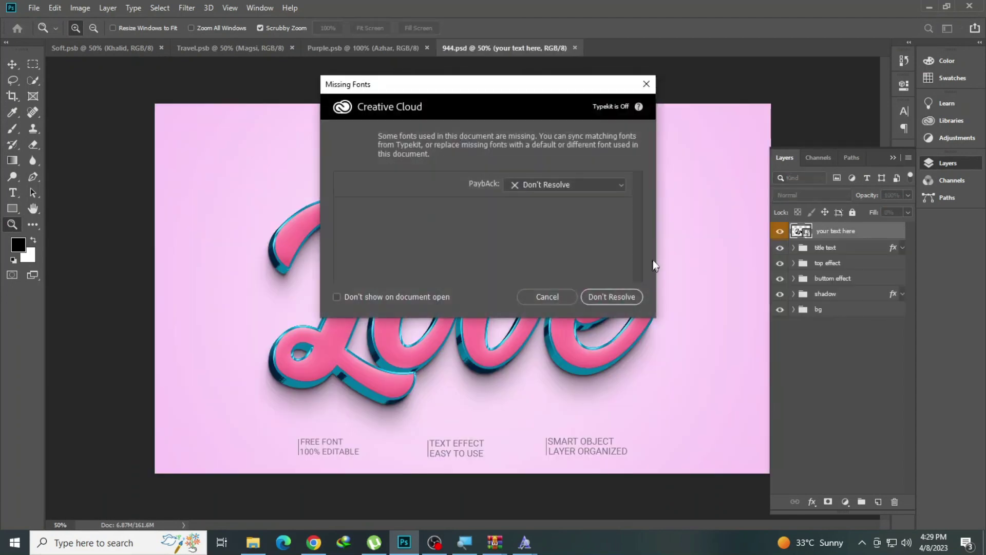
Open the Love smart object and start editing its text, accepting font substitution
left_click(566, 300)
double_click(806, 234)
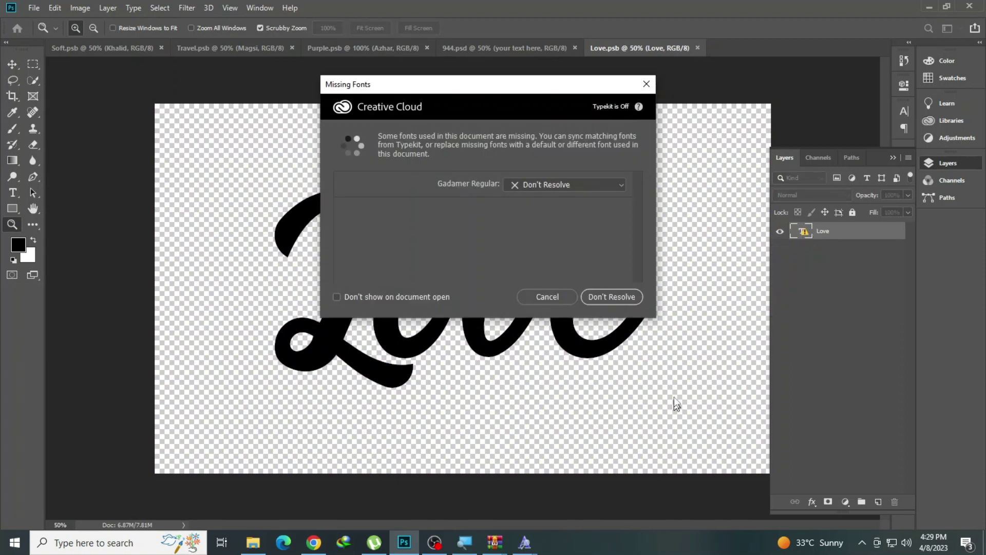
left_click(536, 293)
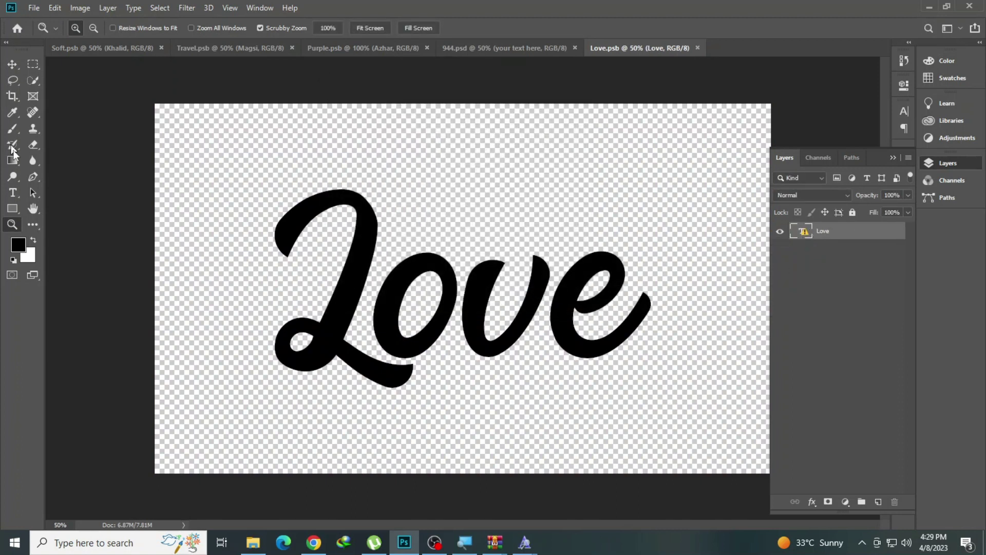
left_click(13, 192)
left_click(390, 272)
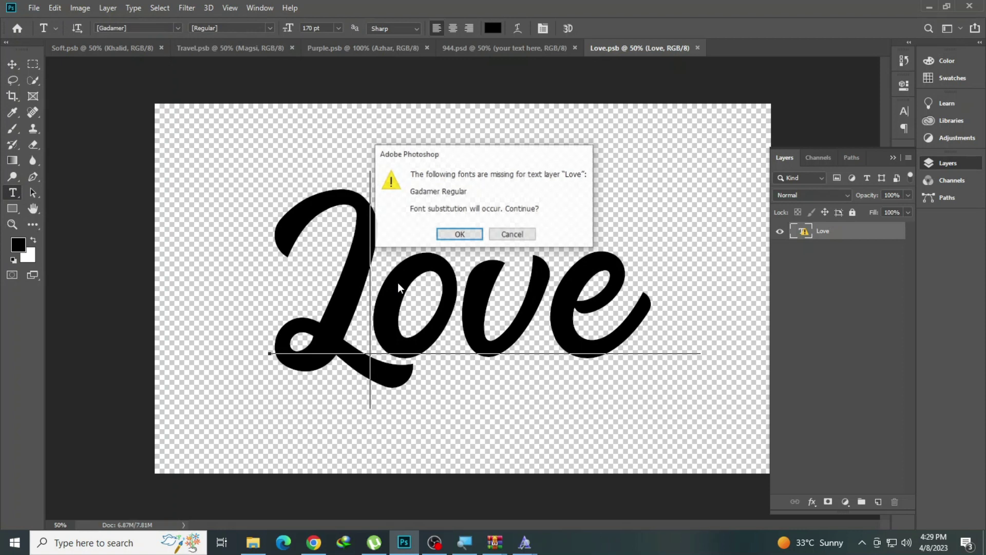
left_click(468, 238)
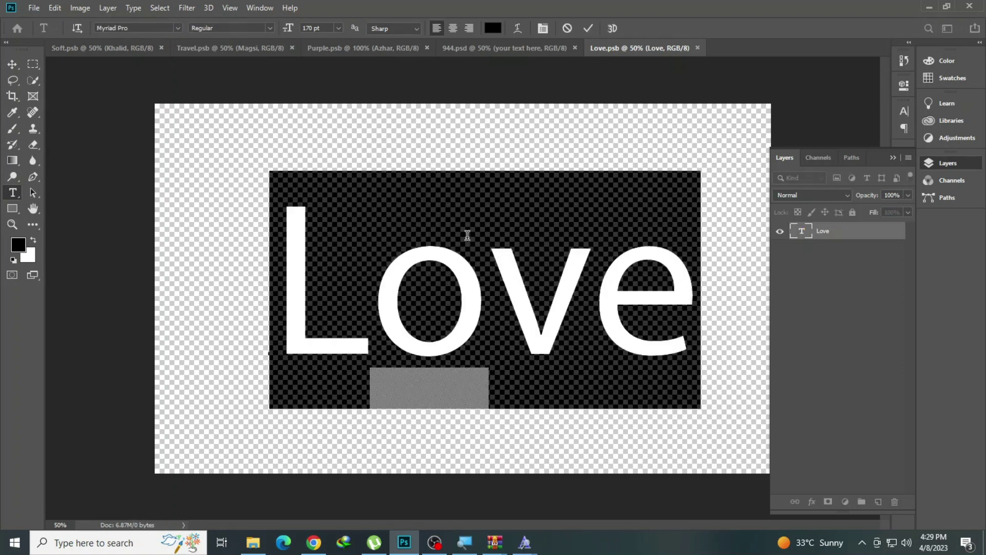
Replace Love with a new name at 116 pt and move it left
type("Shake")
key("ctrl+a")
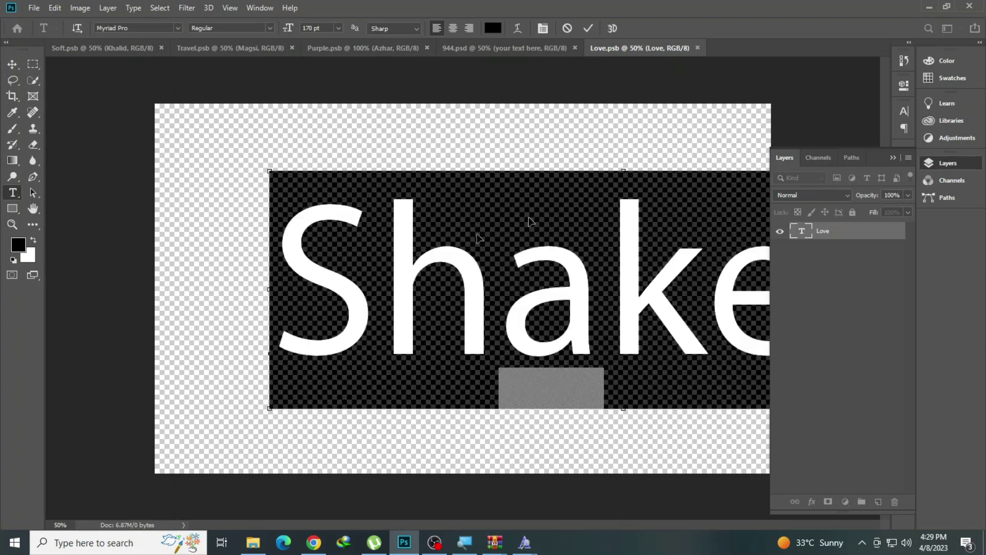
left_click_drag(288, 29, 252, 44)
left_click(503, 280)
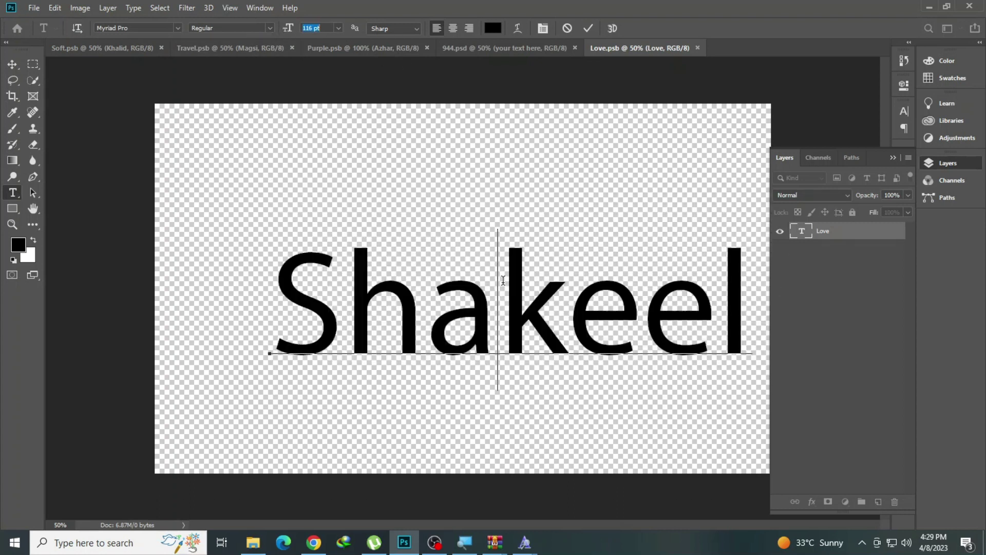
left_click_drag(503, 280, 466, 294)
Switch the text to the NN Flowers font and fix its first letter
key("ctrl+a")
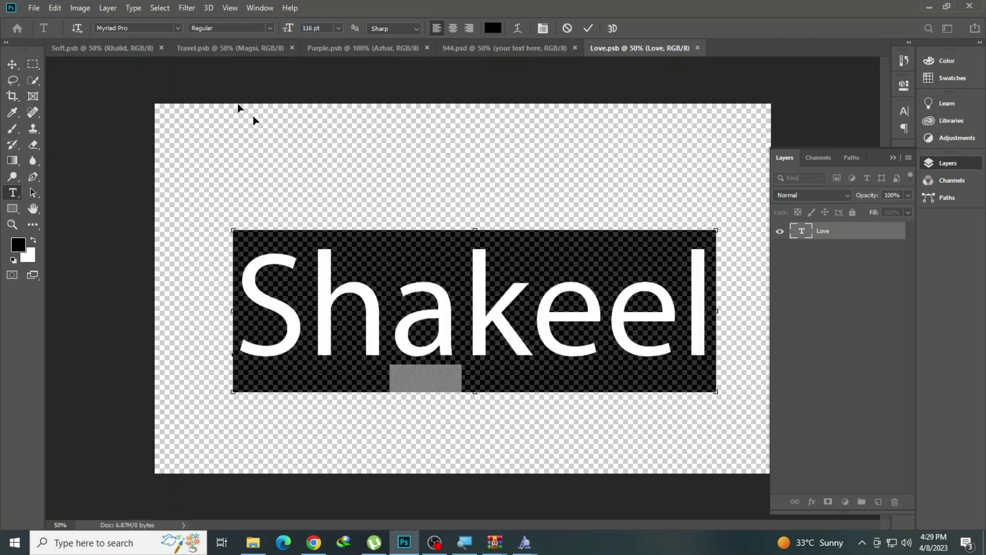
key("Down")
key("Down")
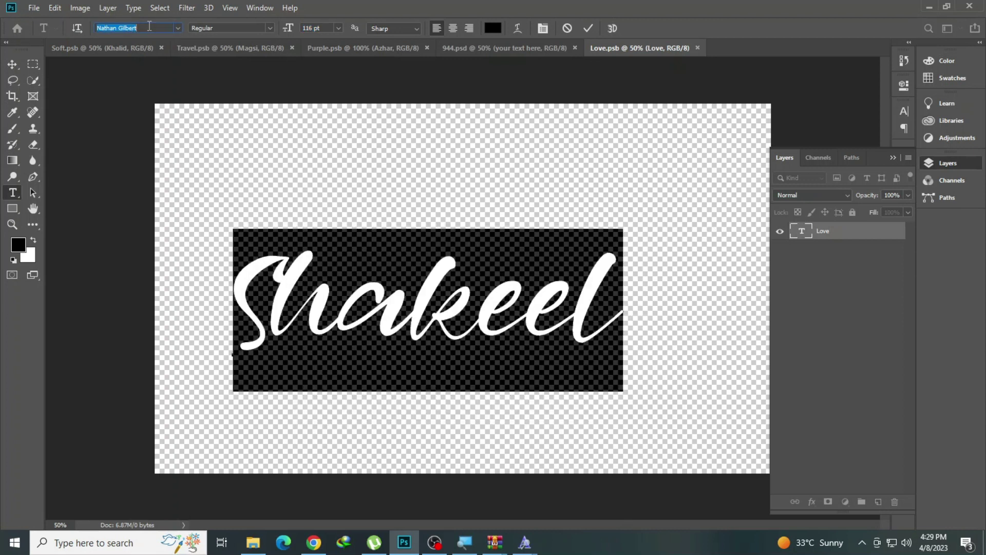
key("Down")
key("Down")
key("Down")
key("Down")
key("Down")
key("Down")
key("Down")
key("Down")
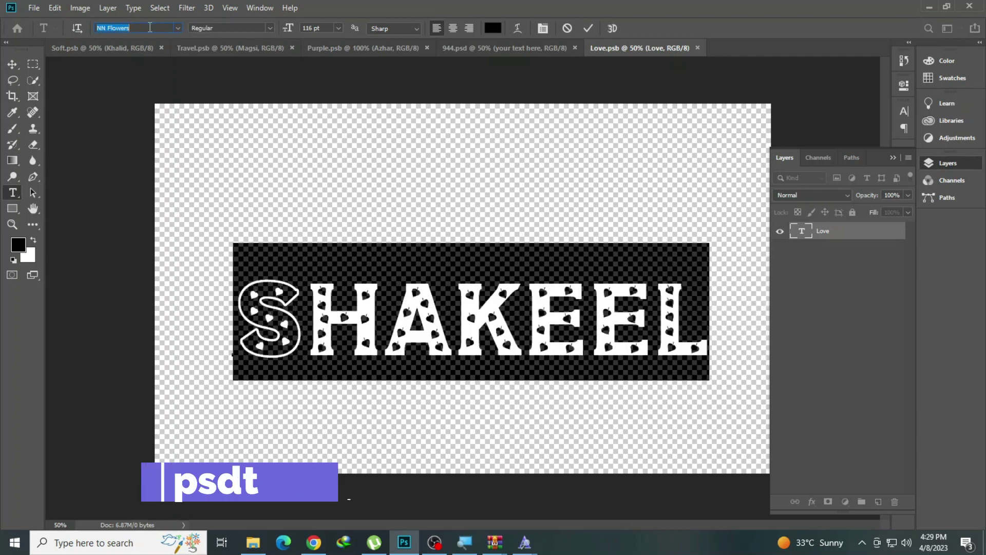
left_click(291, 345)
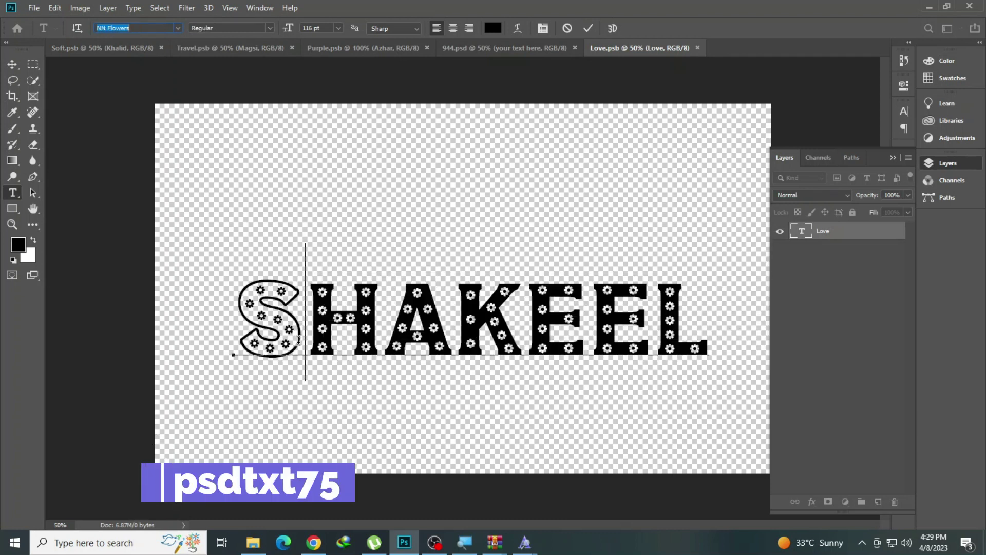
left_click_drag(300, 345, 267, 339)
left_click(267, 340)
key("BackSpace")
type("s")
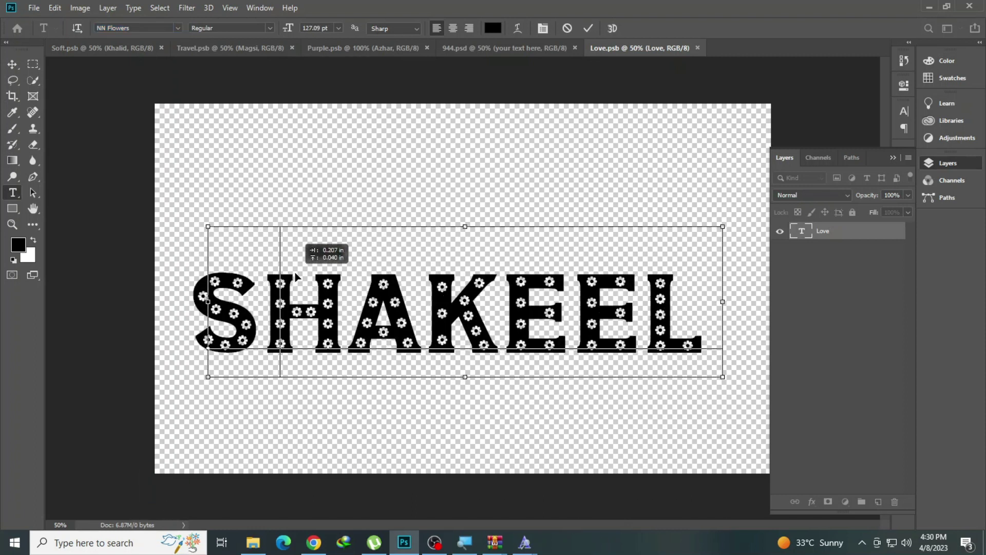
Retype the text as another name at 147.2 pt, centred, committed and saved
left_click_drag(232, 243, 208, 226)
key("ctrl+a")
type("Ali")
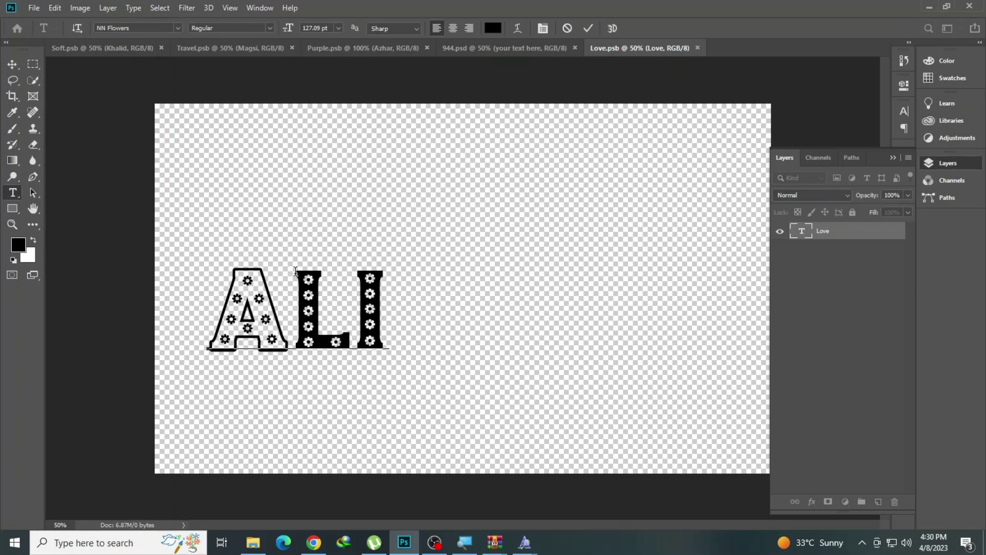
key("Left")
key("Delete")
key("Delete")
key("Delete")
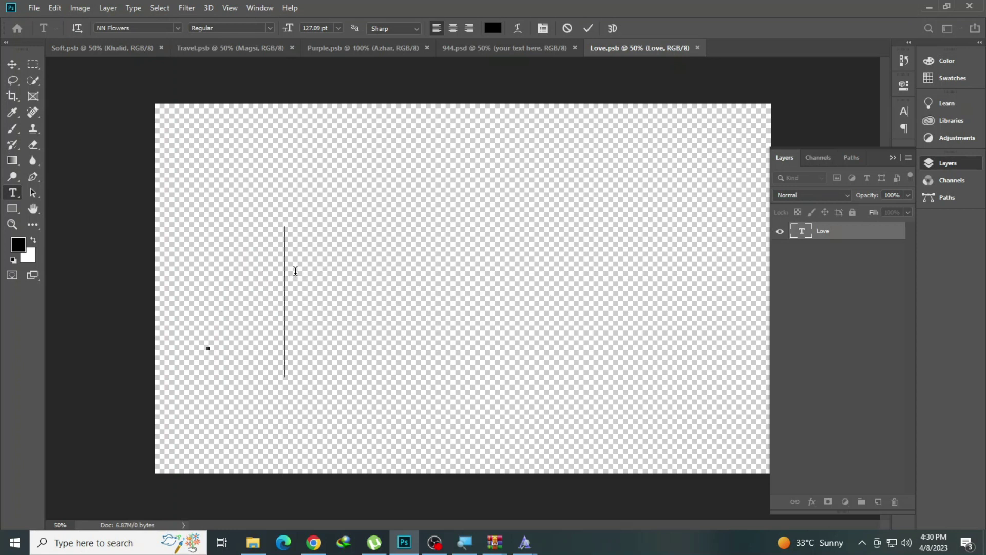
type("Aliyan")
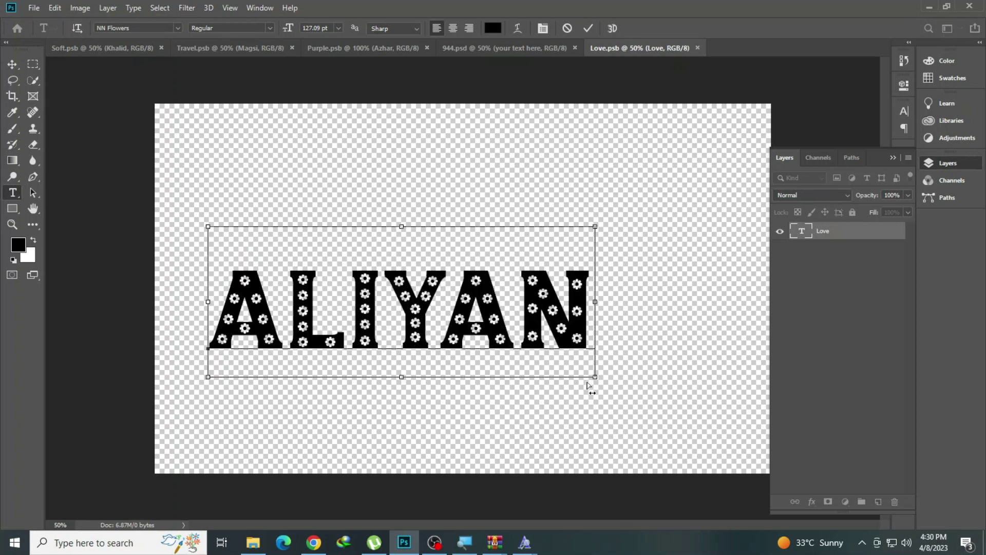
left_click_drag(594, 377, 656, 400)
mouse_move(530, 347)
left_mouse_down()
mouse_move(612, 340)
mouse_move(612, 320)
left_mouse_up()
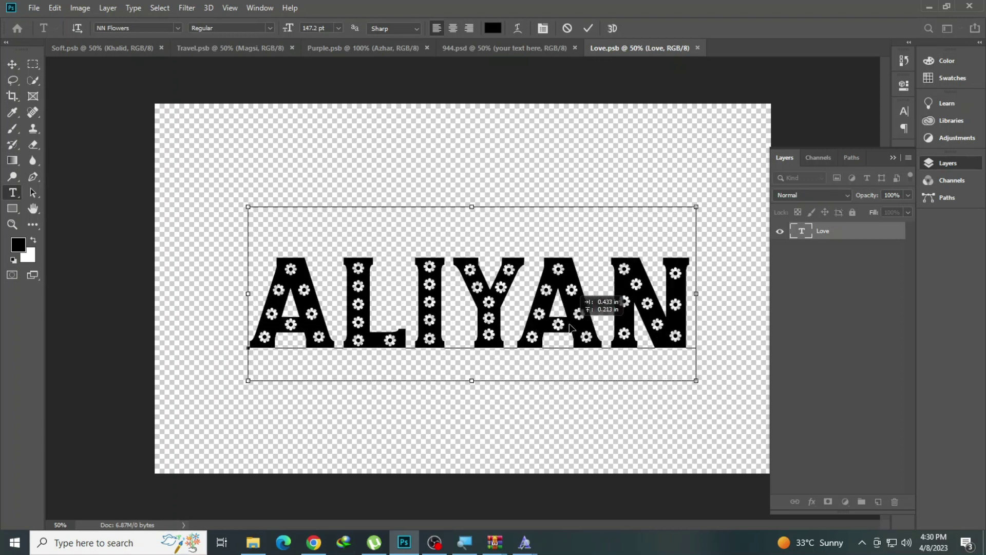
left_click(588, 28)
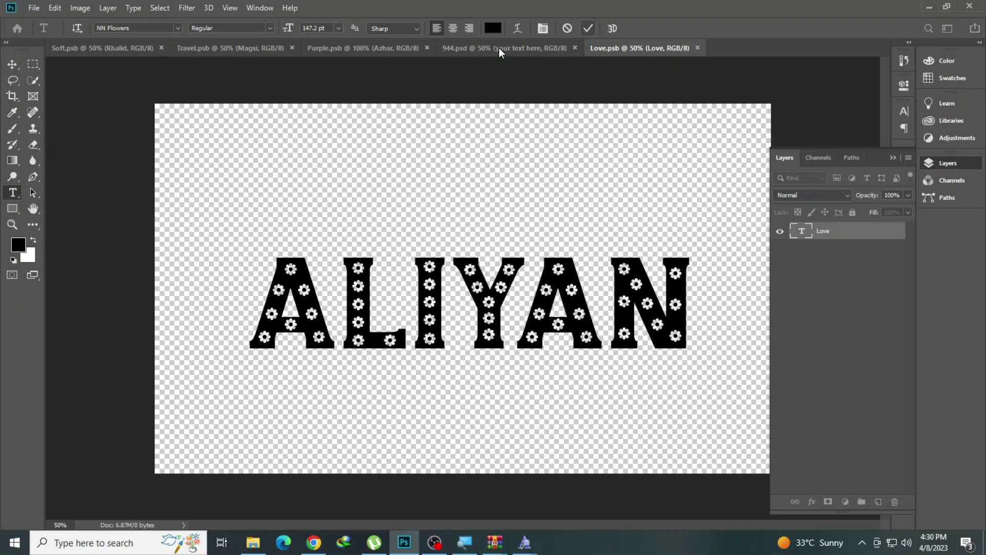
key("ctrl+s")
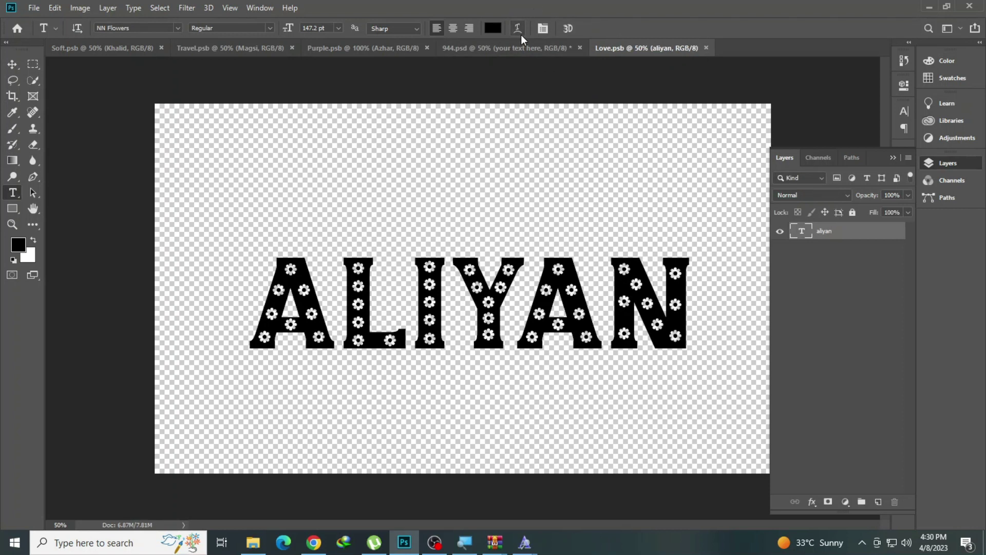
Check the 944 result, close the Purple, 944 (unsaved) and Love documents, and open the Berry template
left_click(506, 48)
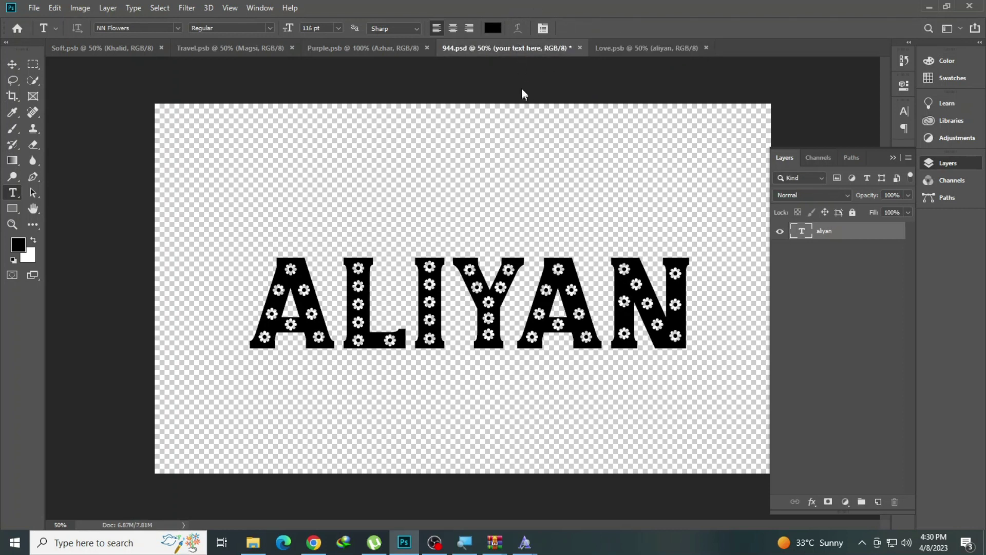
left_click(18, 229)
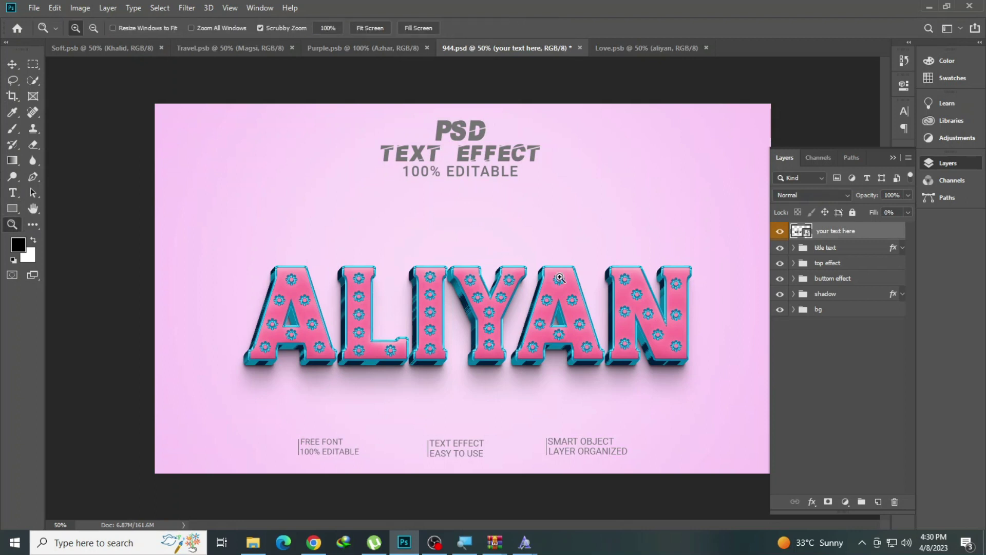
left_click(439, 309)
right_click(307, 282)
left_click(307, 283)
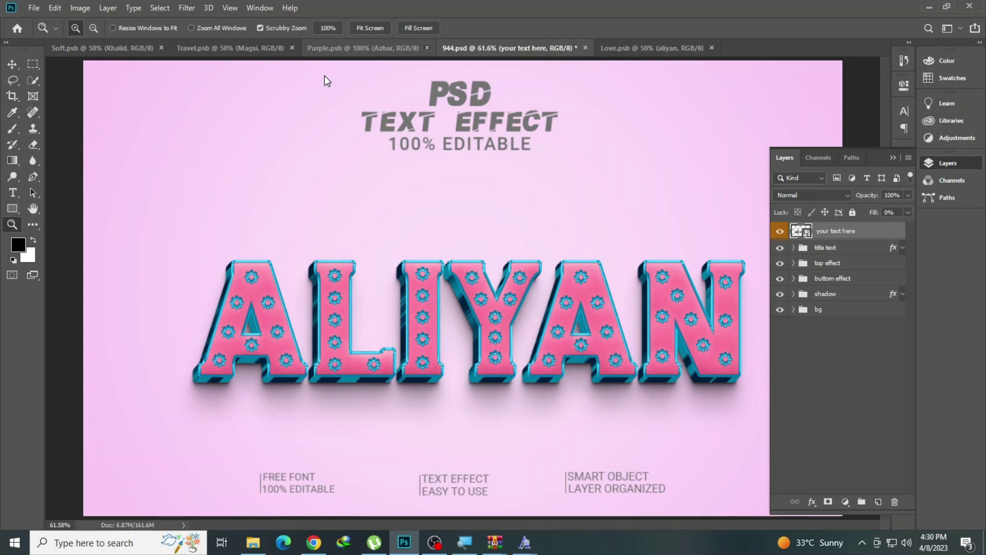
middle_click(388, 47)
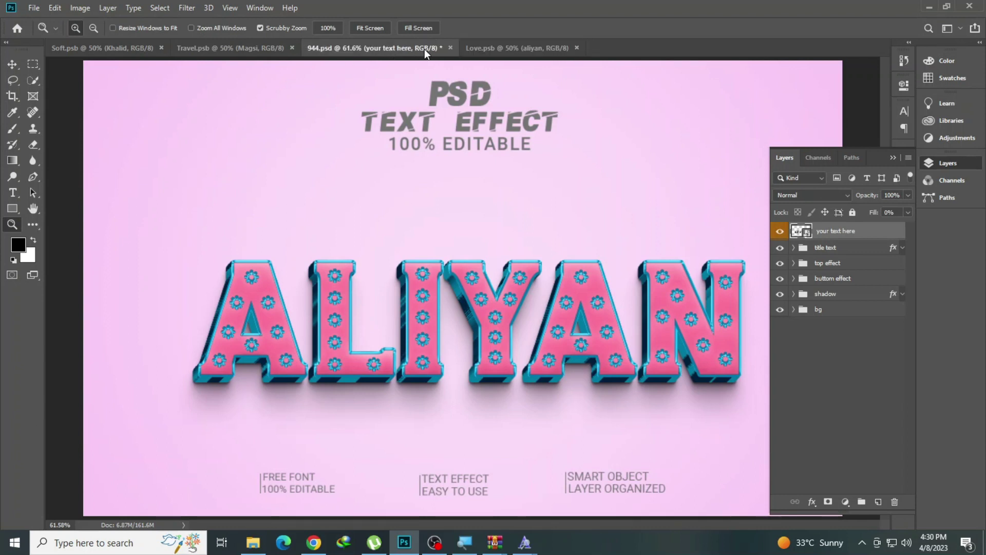
left_click(450, 48)
left_click(478, 203)
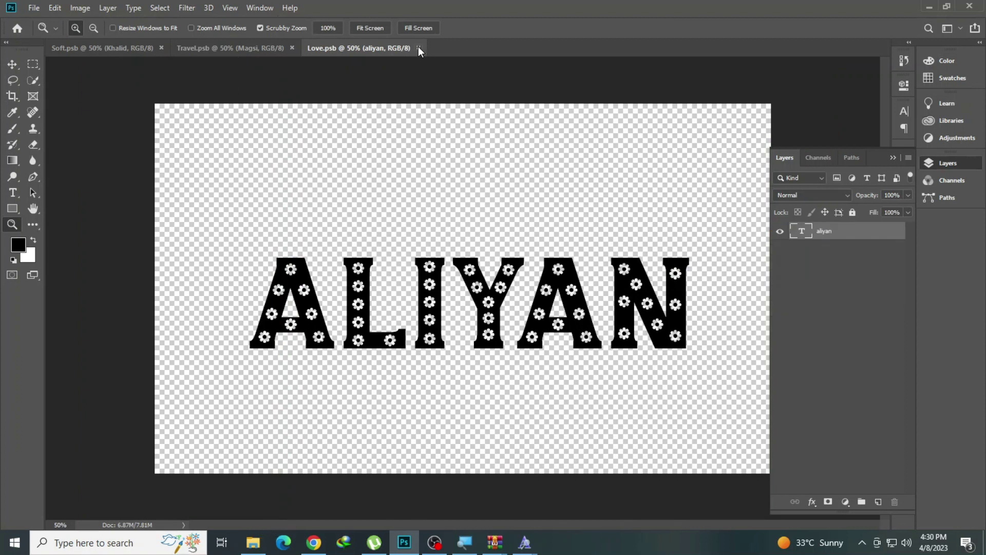
left_click(419, 48)
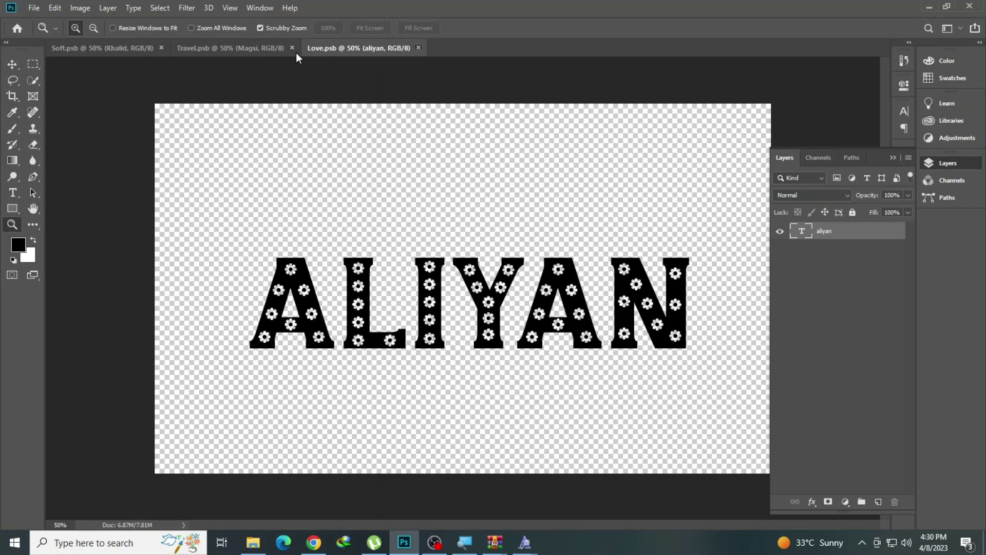
left_click(253, 543)
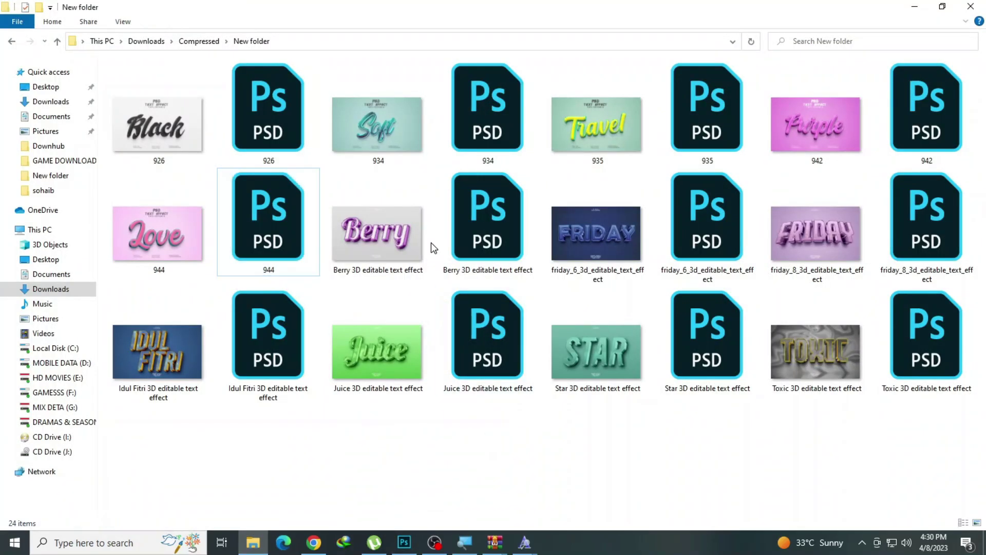
double_click(491, 226)
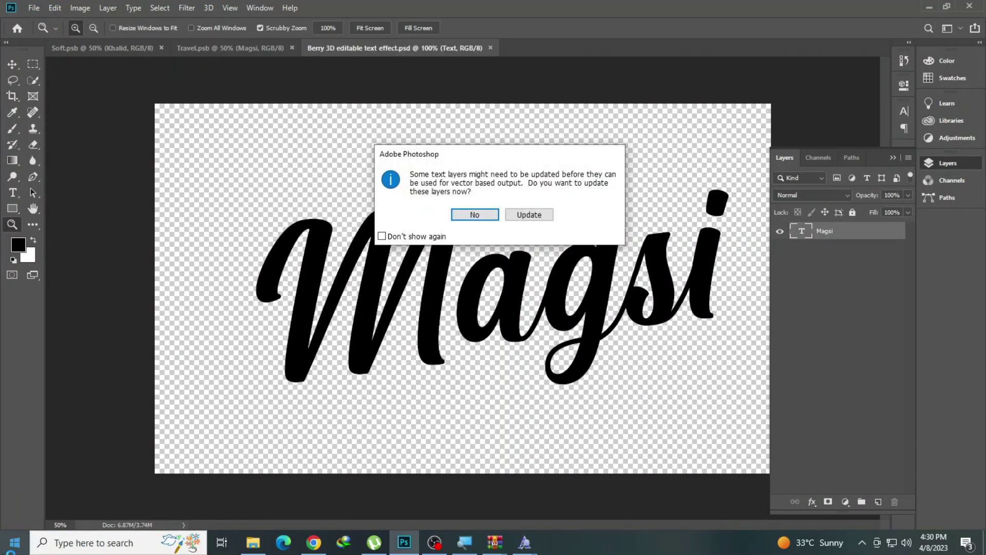
Update the text layers, replace Berry in the smart object with a first name, and save
left_click(537, 215)
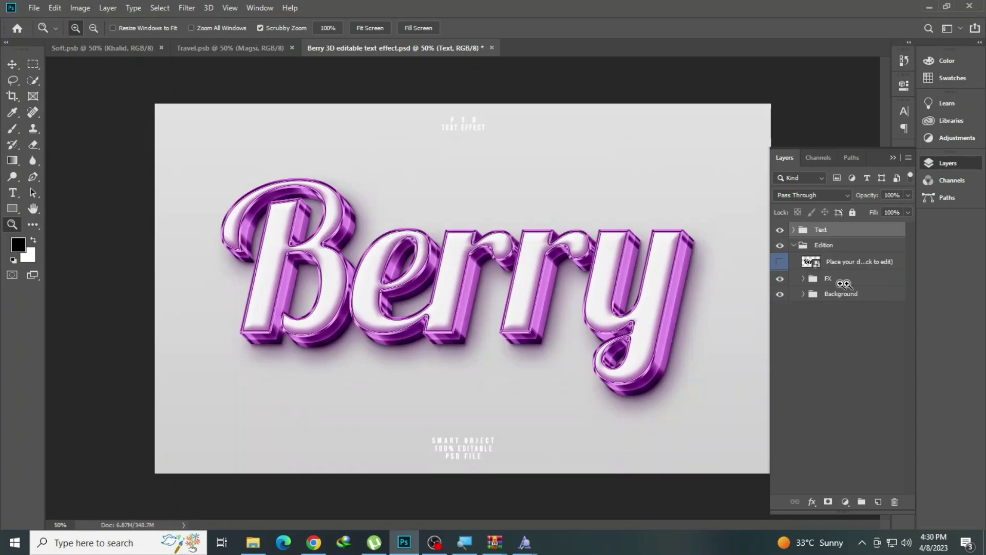
double_click(816, 265)
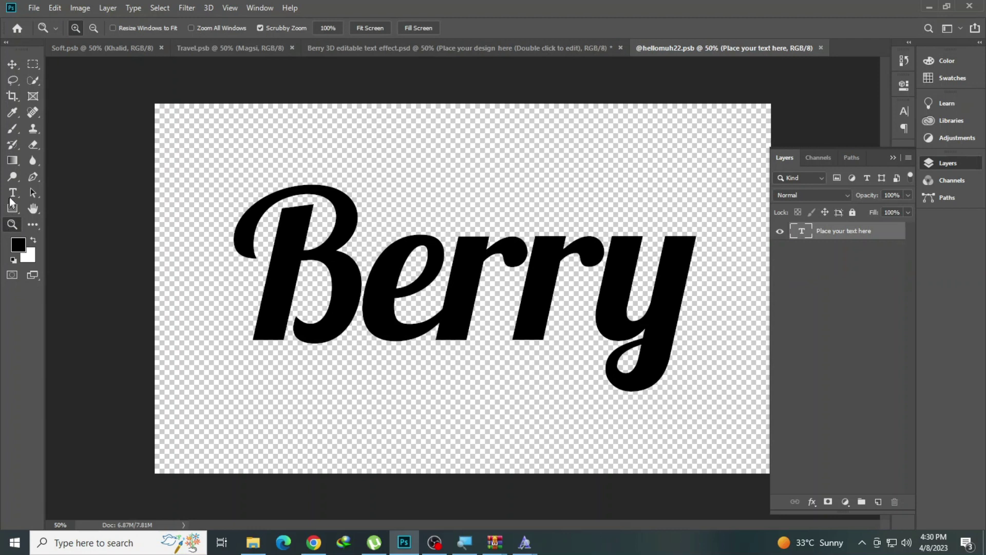
left_click(12, 193)
left_click(298, 248)
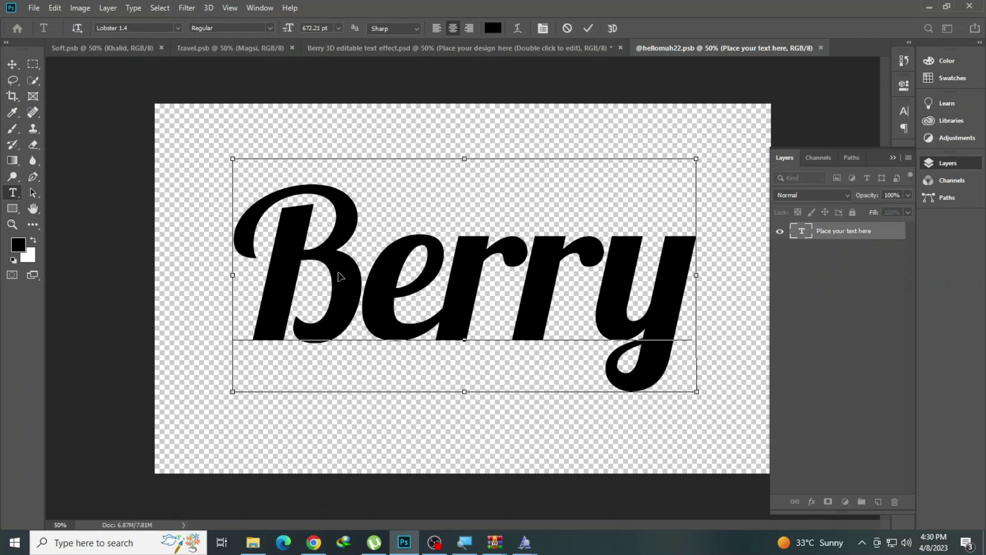
key("ctrl+a")
type("Kiran")
left_click(589, 28)
left_click(34, 7)
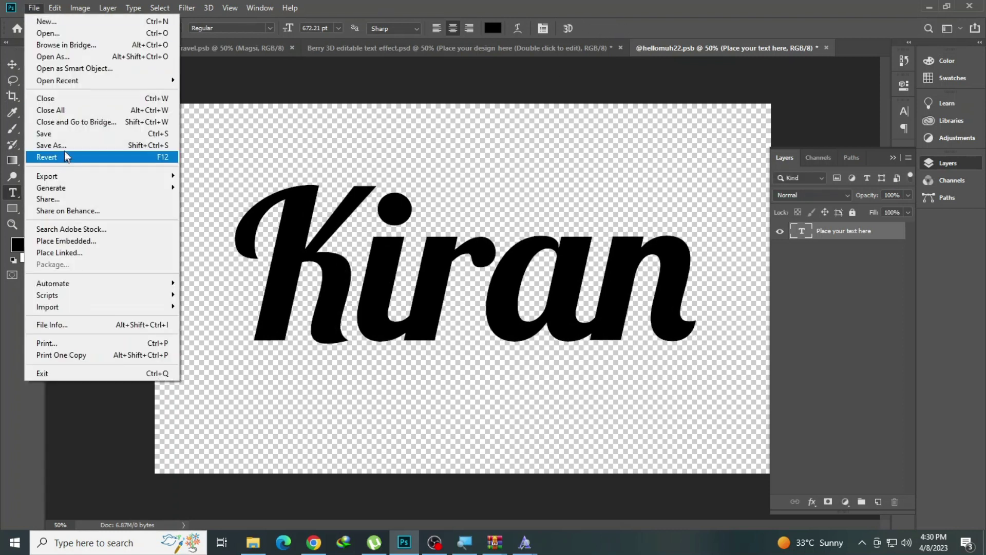
left_click(57, 132)
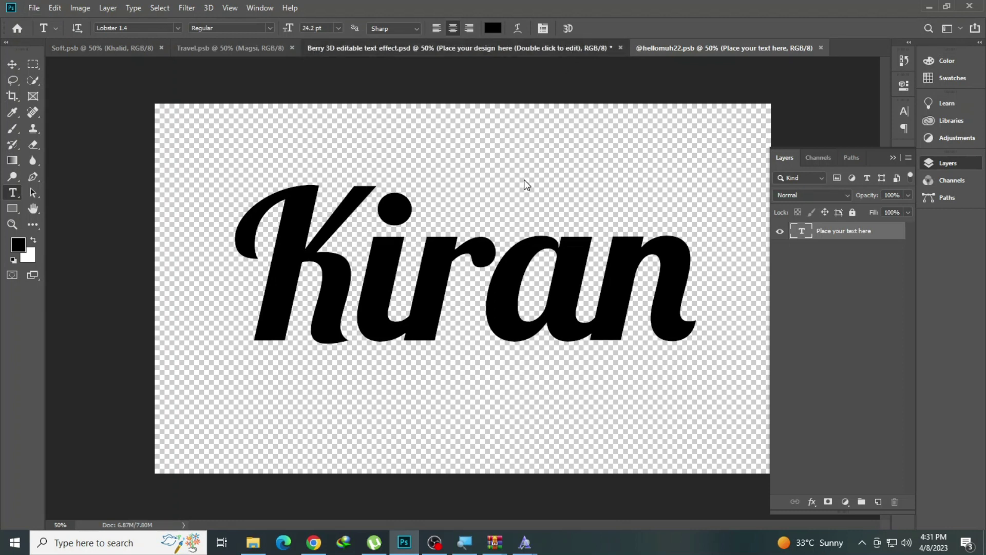
Check the purple 3D result, close the Berry template, and open friday_6_3d_editable_text_effect.psd
left_click(458, 48)
left_click(12, 224)
left_click(514, 277)
right_click(341, 237)
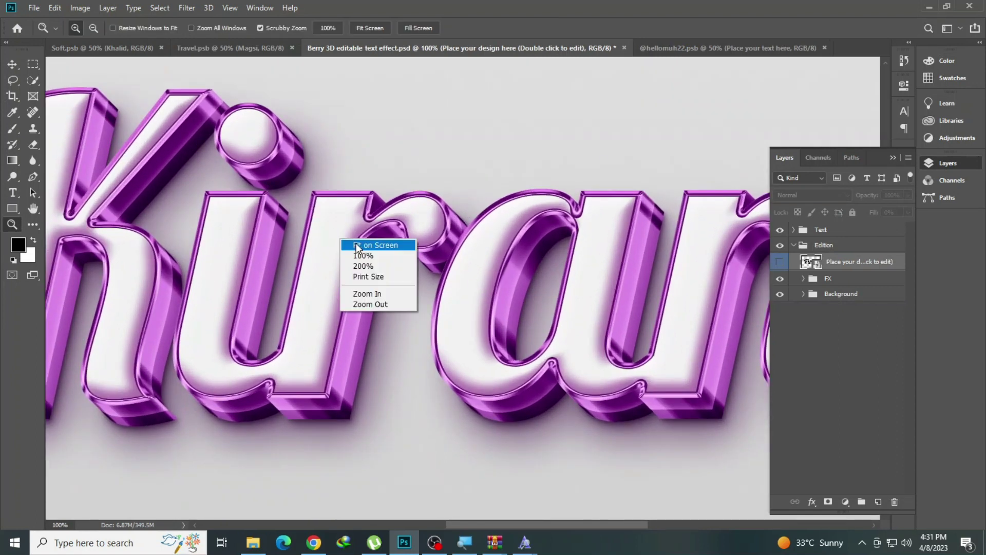
left_click(357, 249)
left_click(626, 48)
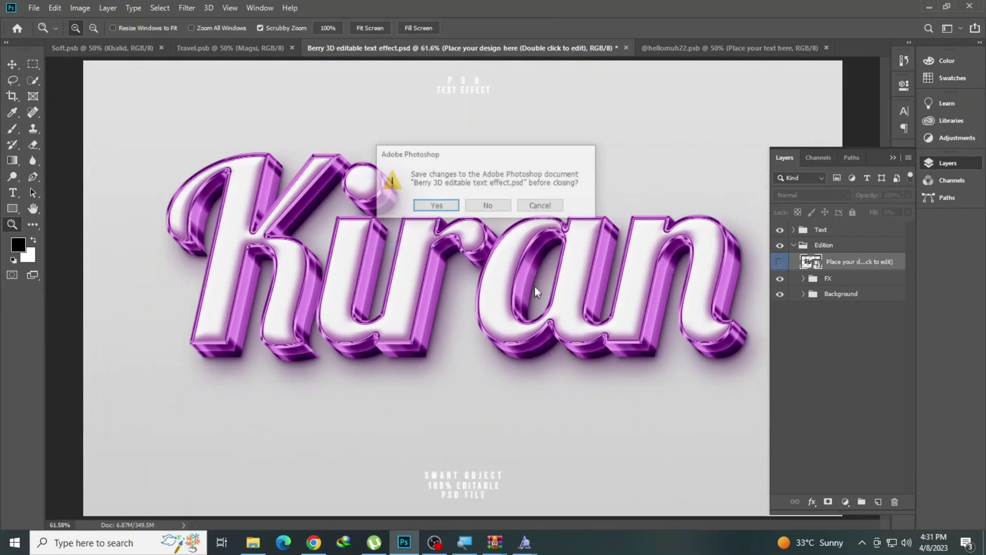
left_click(473, 206)
left_click(243, 546)
double_click(720, 231)
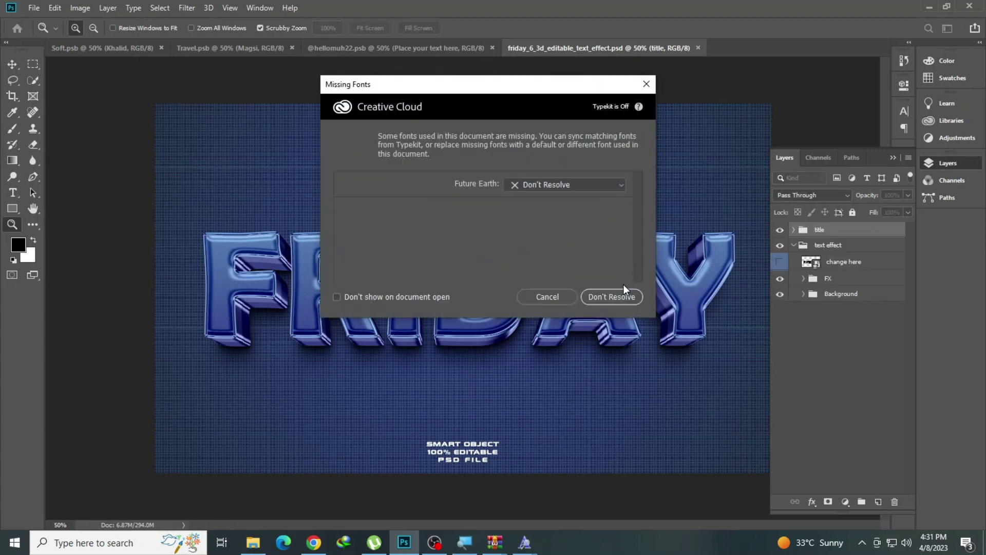
Replace FRIDAY in the smart object with a new name set in All Caps
left_click(546, 294)
double_click(812, 262)
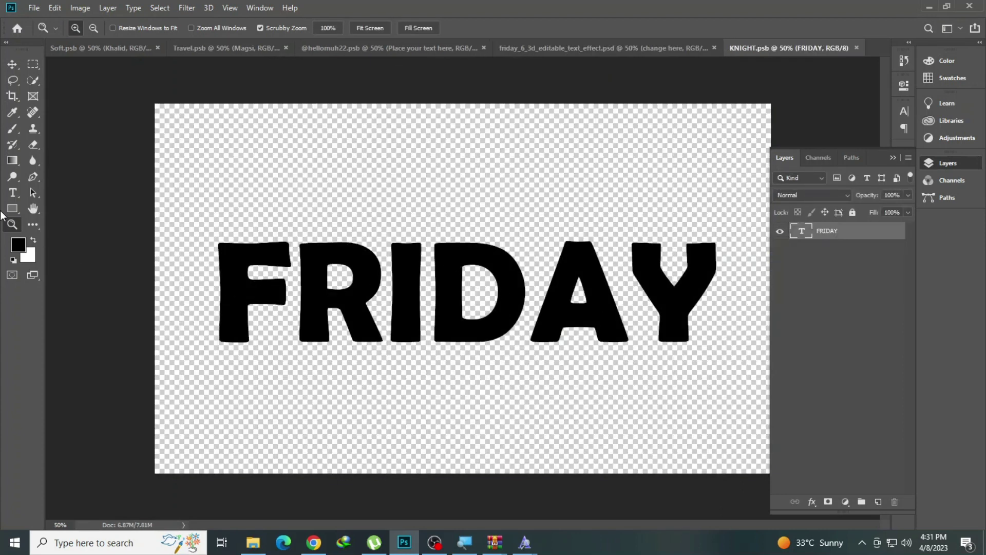
left_click(13, 193)
left_click(419, 307)
key("ctrl+a")
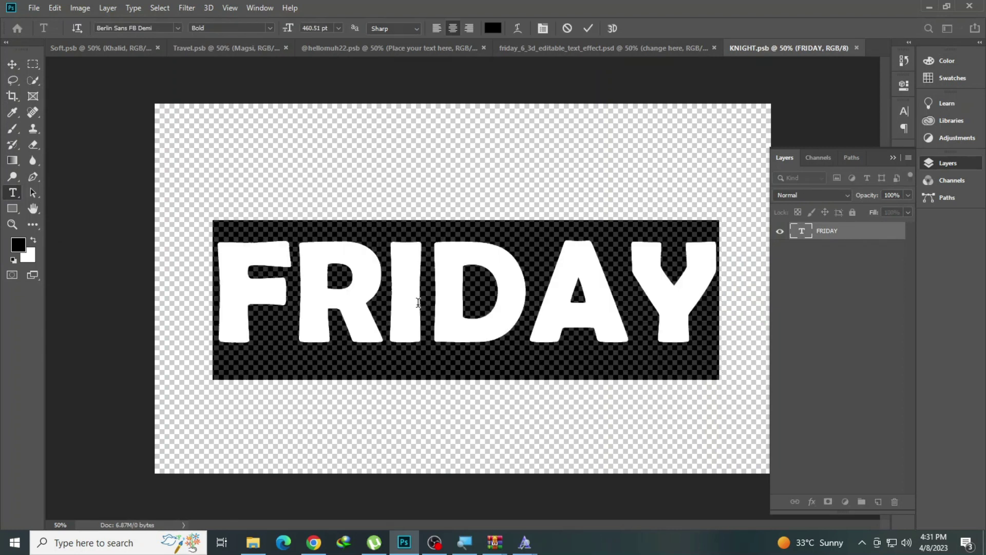
type("Sanday")
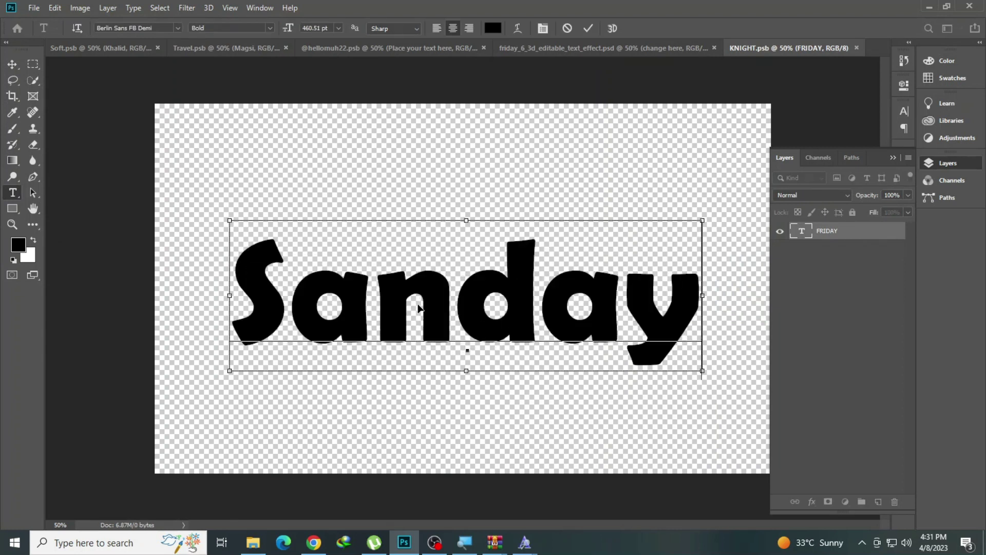
key("ctrl+a")
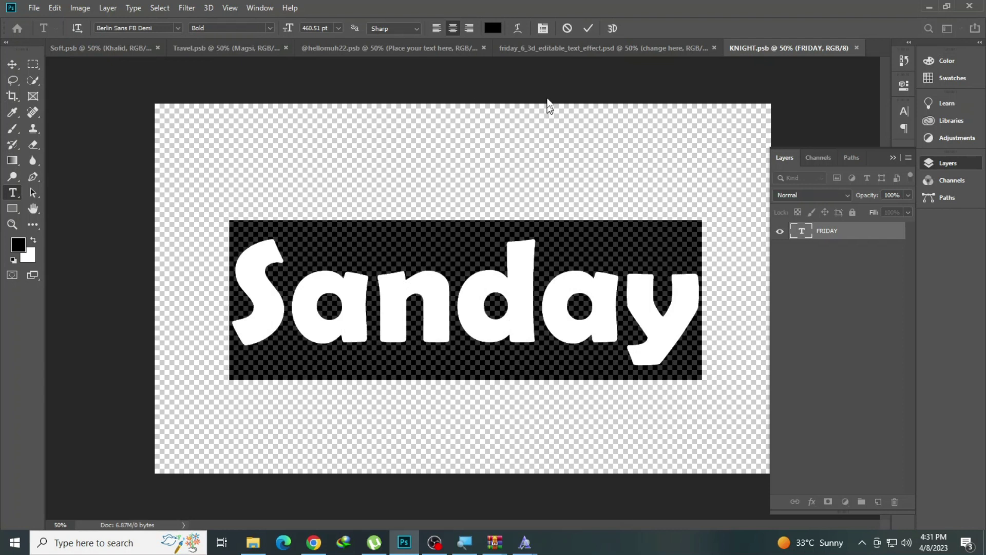
left_click(589, 29)
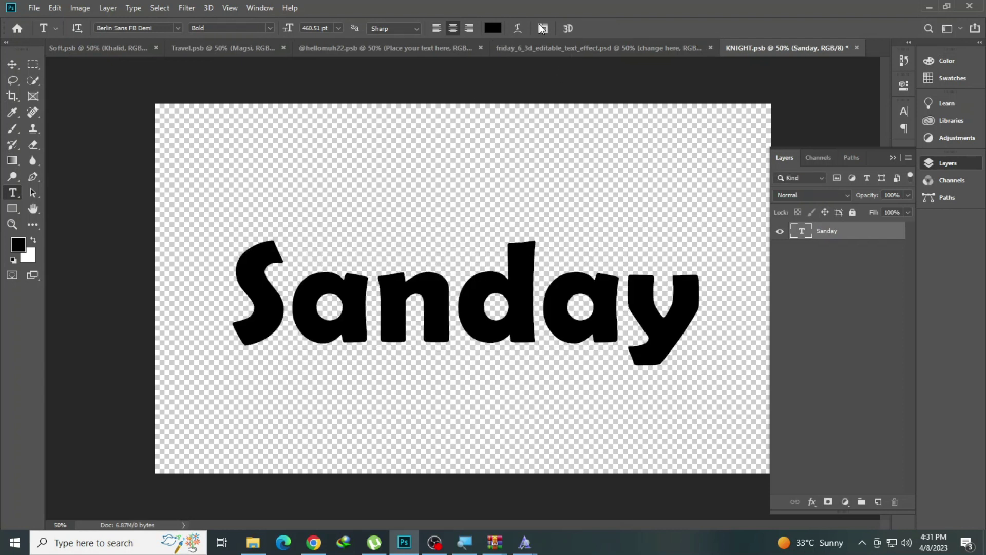
left_click(543, 28)
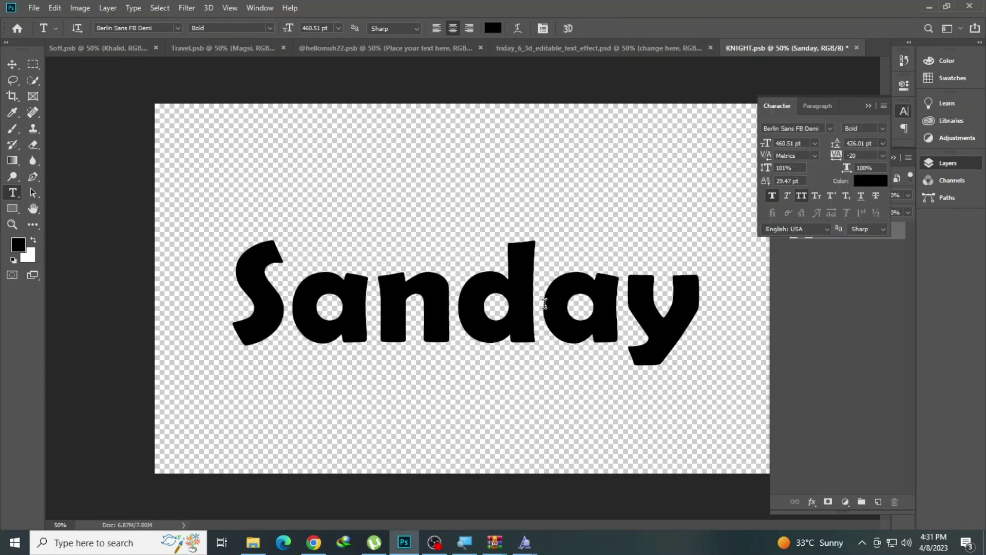
left_click(803, 195)
left_click(541, 293)
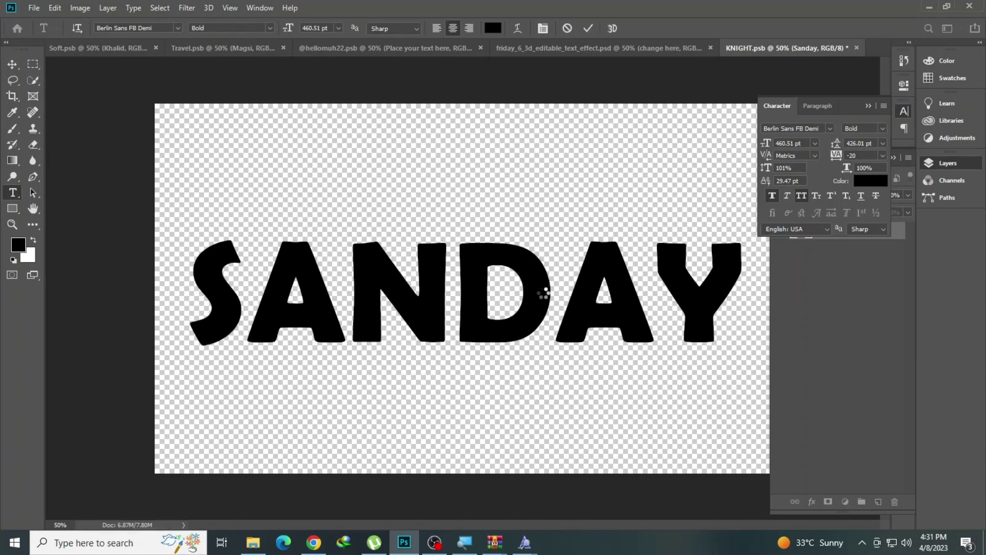
left_click(942, 162)
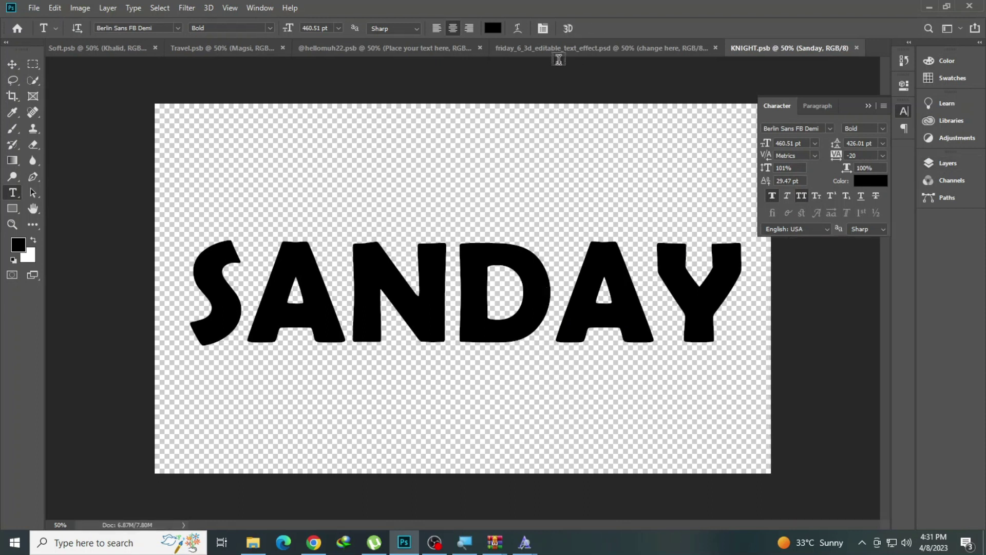
Check the capitalised name, close the friday_6 template, and open friday_8_3d_editable_text_effect.psd
left_click(601, 47)
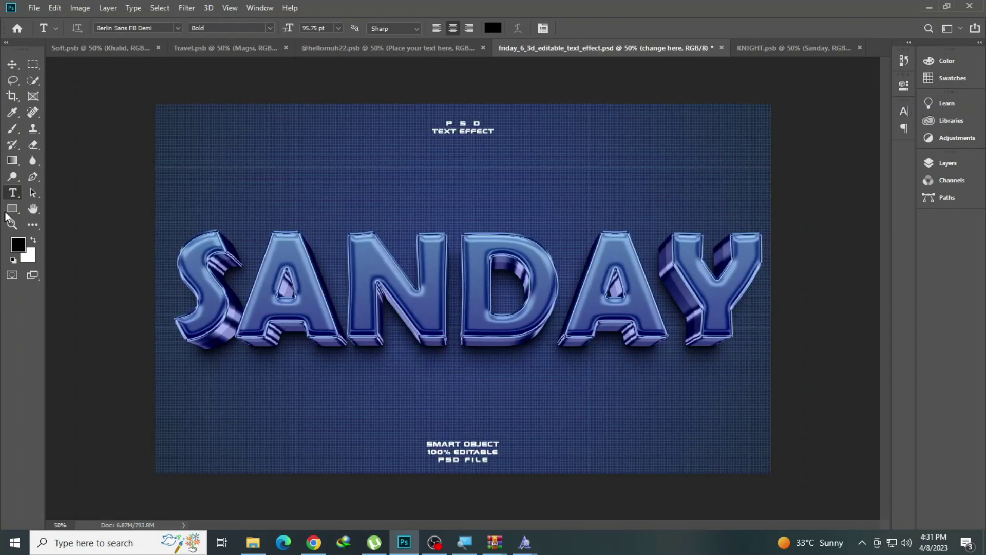
key("z")
left_click(529, 280)
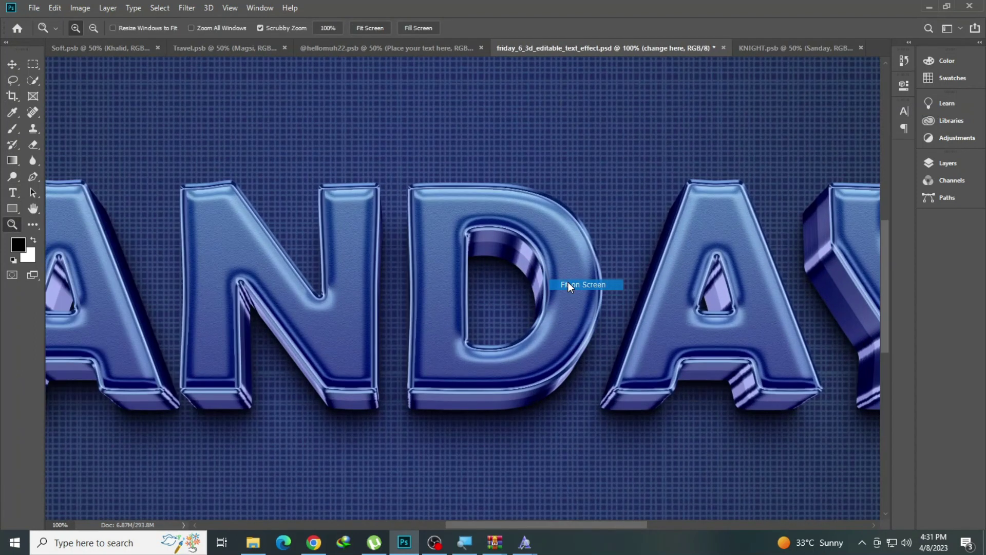
key("ctrl+0")
left_click(720, 48)
left_click(489, 208)
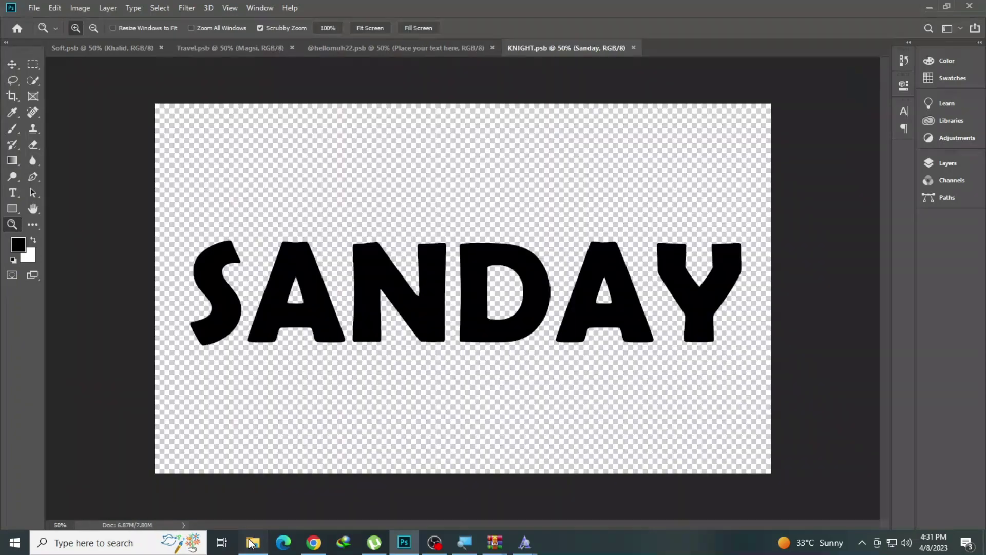
left_click(253, 542)
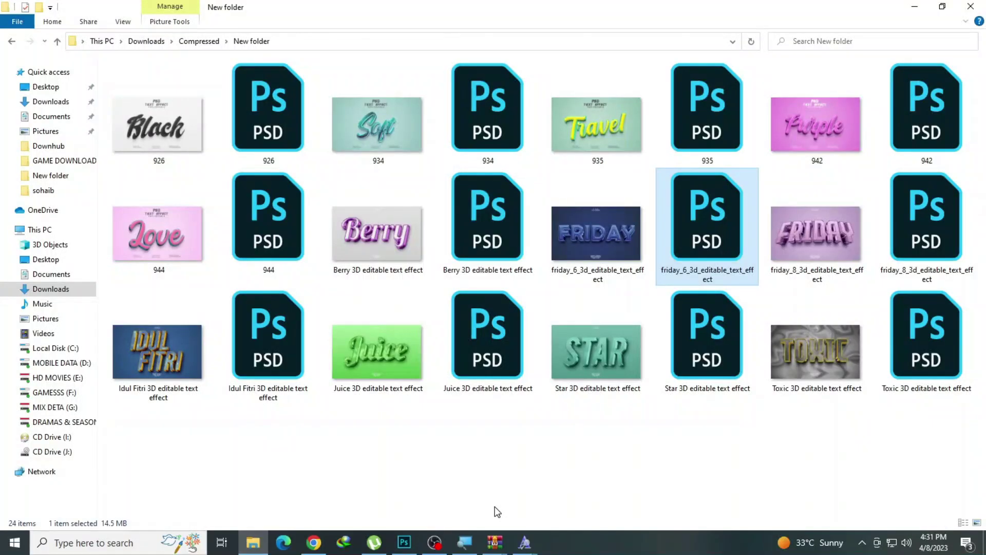
left_click(901, 229)
double_click(901, 229)
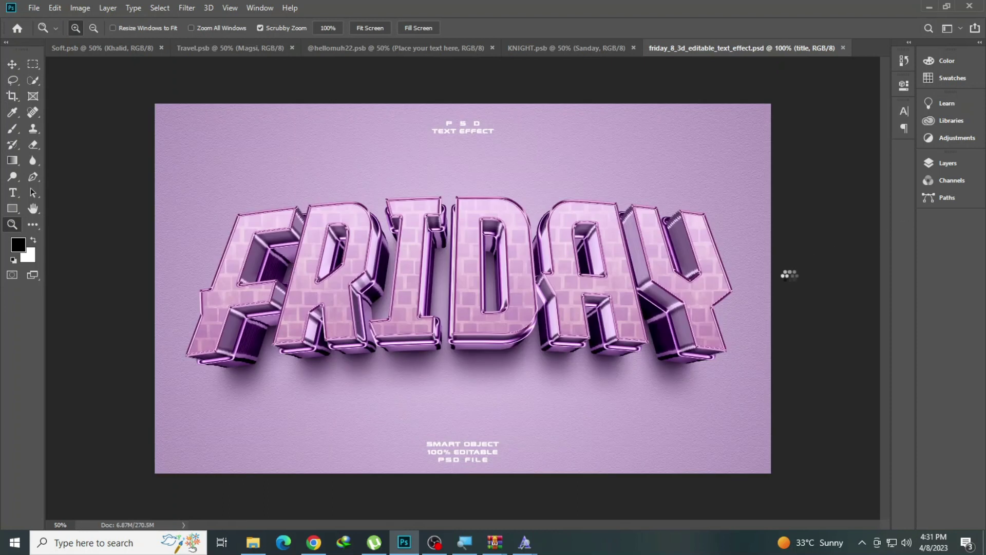
Replace the warped FRIDAY text in the smart object with SUNDAY
left_click(532, 296)
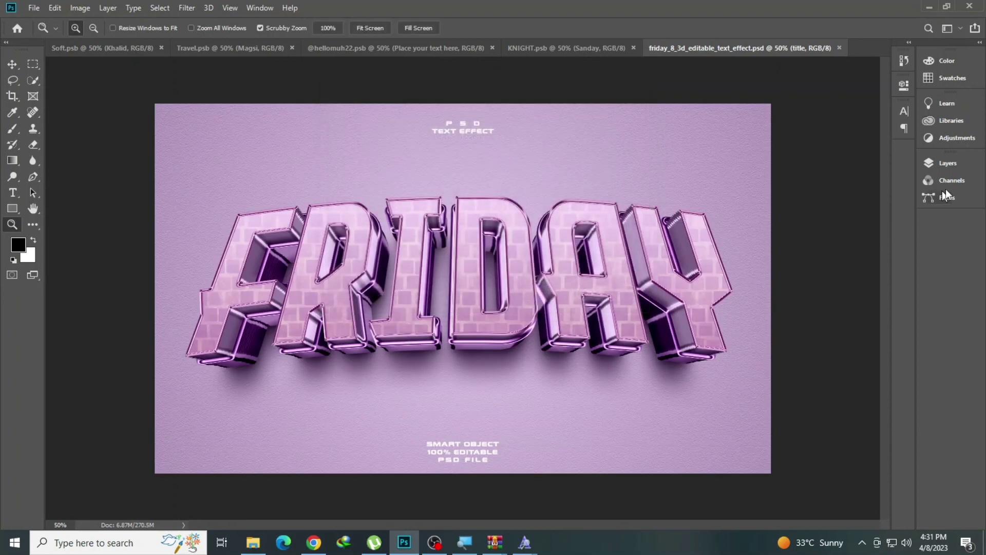
left_click(943, 161)
double_click(817, 266)
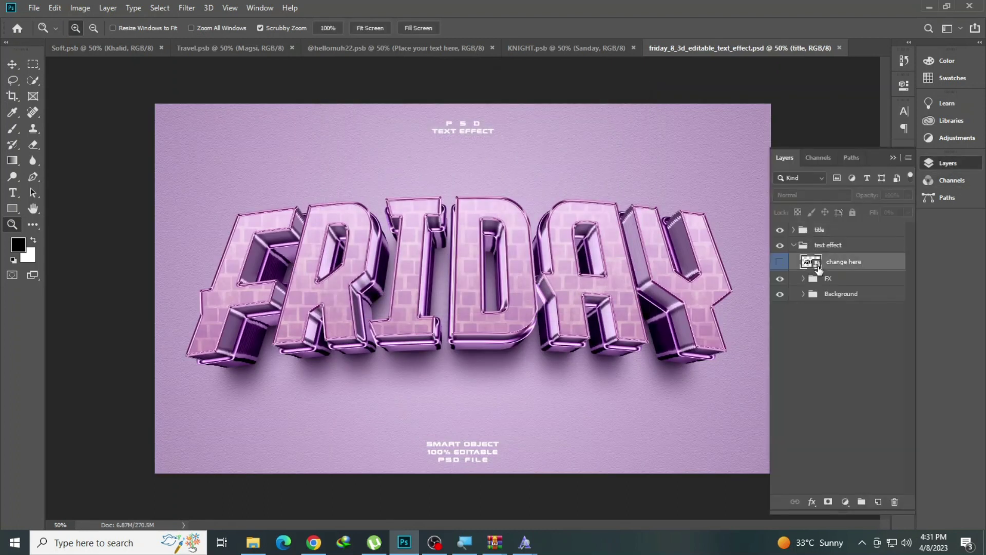
left_click(14, 194)
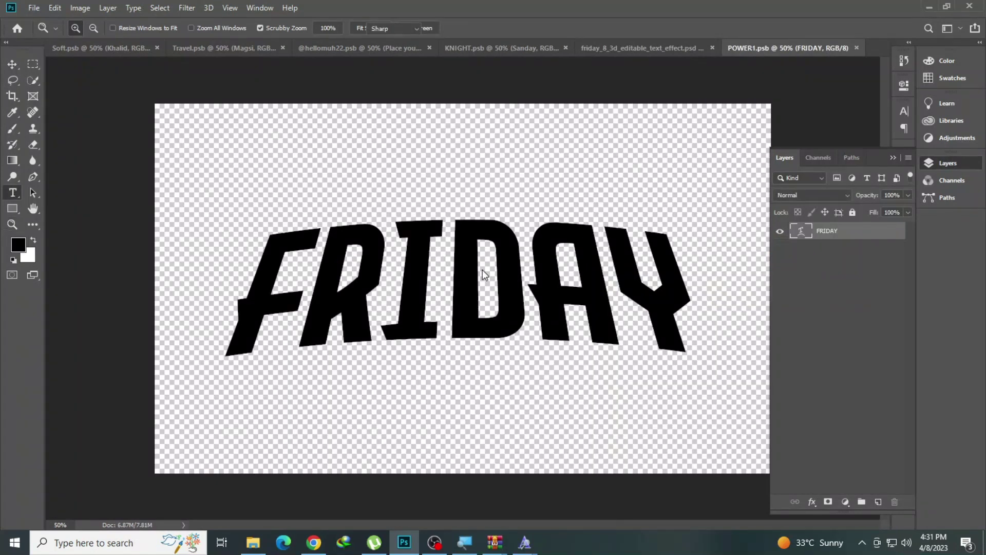
double_click(482, 266)
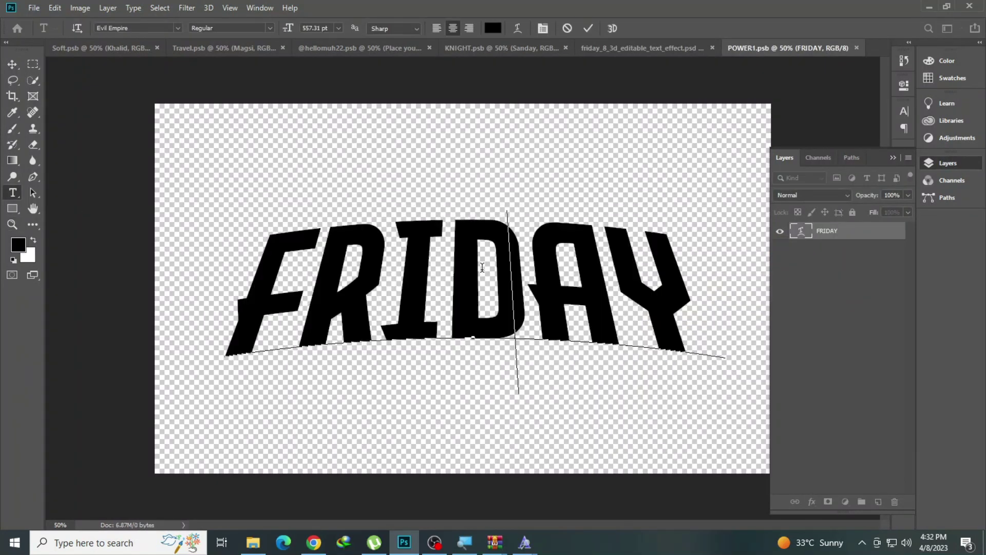
type("SUNDAY")
key("ctrl+Return")
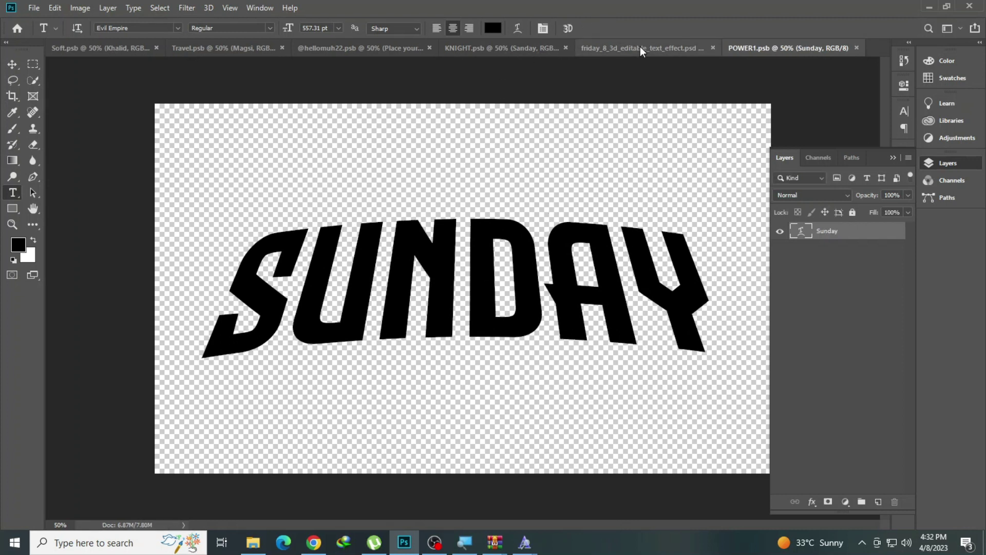
Zoom into the purple template to inspect the SUNDAY 3D effect
left_click(640, 47)
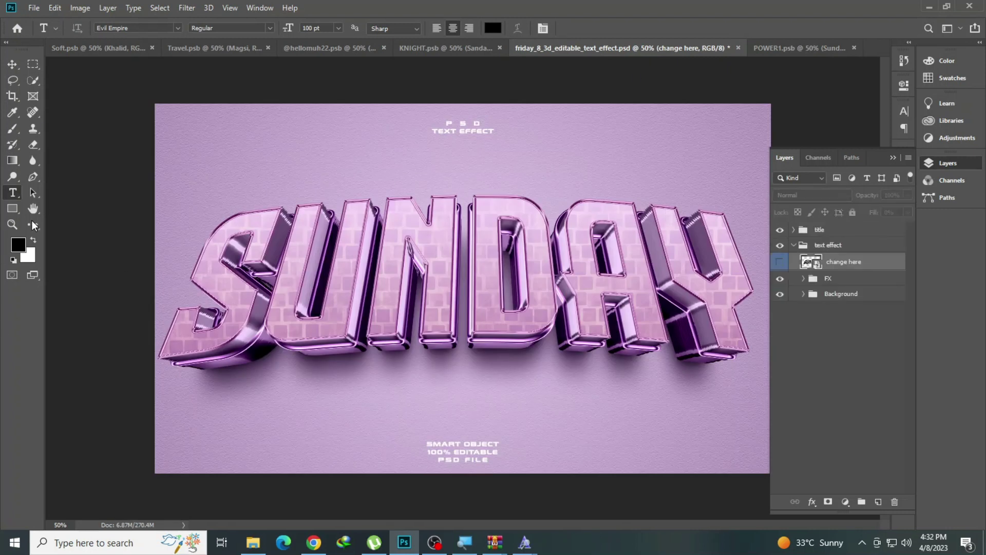
left_click(12, 224)
left_click_drag(560, 296, 566, 272)
right_click(566, 271)
key("Escape")
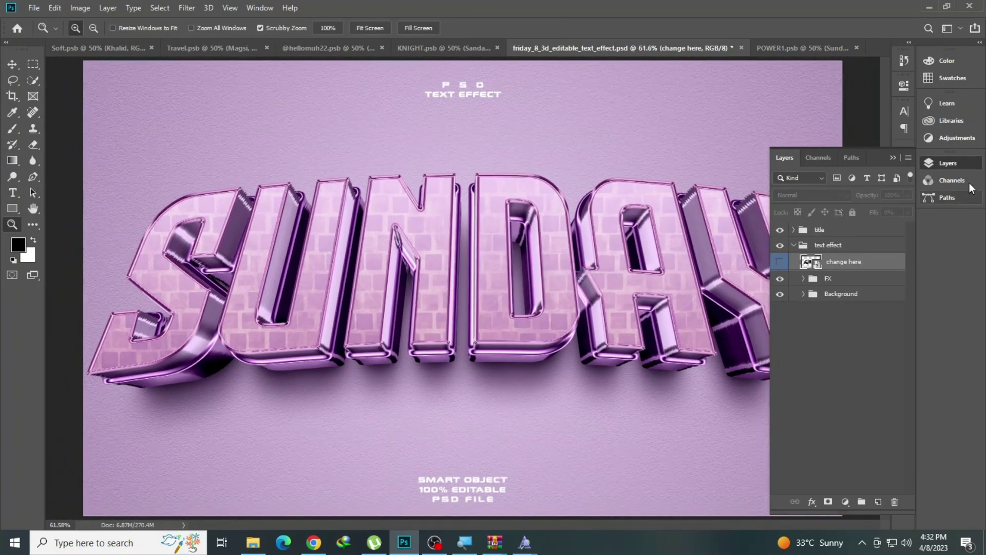
left_click(954, 162)
right_click(362, 253)
key("Escape")
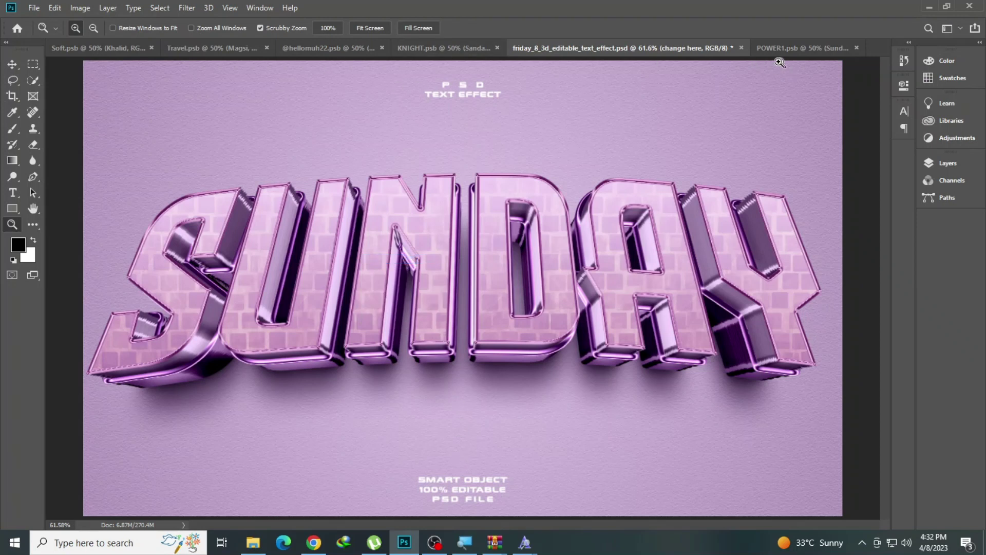
Close the SUNDAY template without saving and open the Idul Fitri template file
left_click(742, 48)
left_click(491, 205)
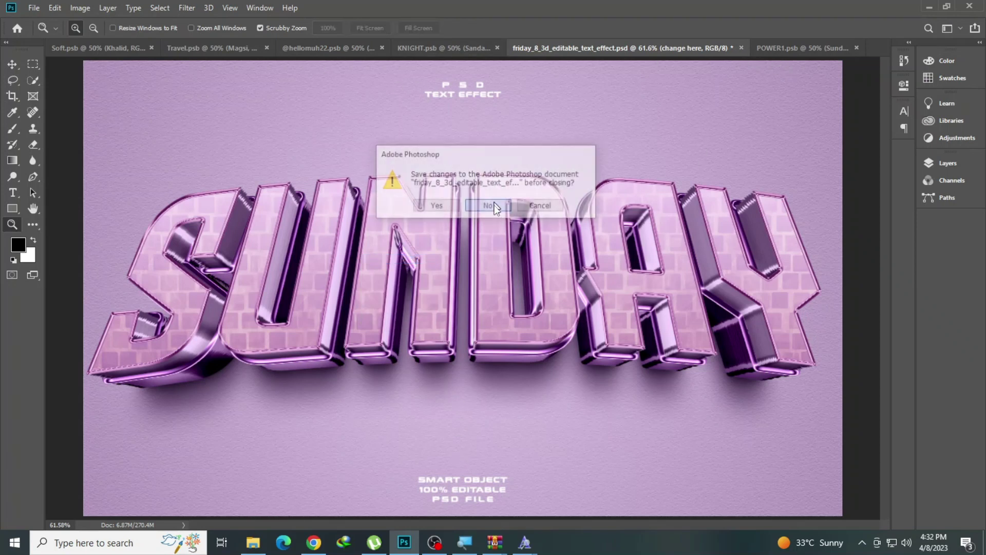
left_click(253, 542)
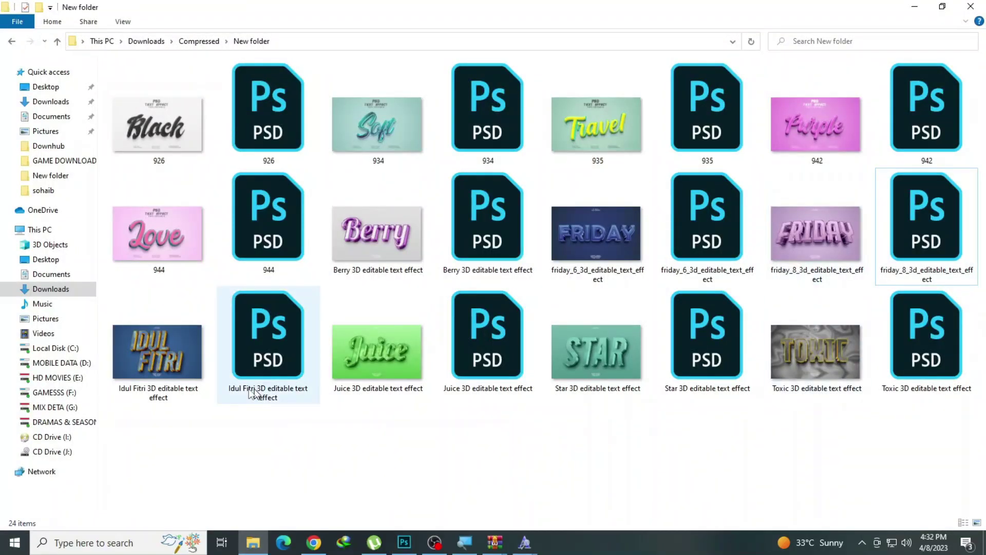
left_click(273, 347)
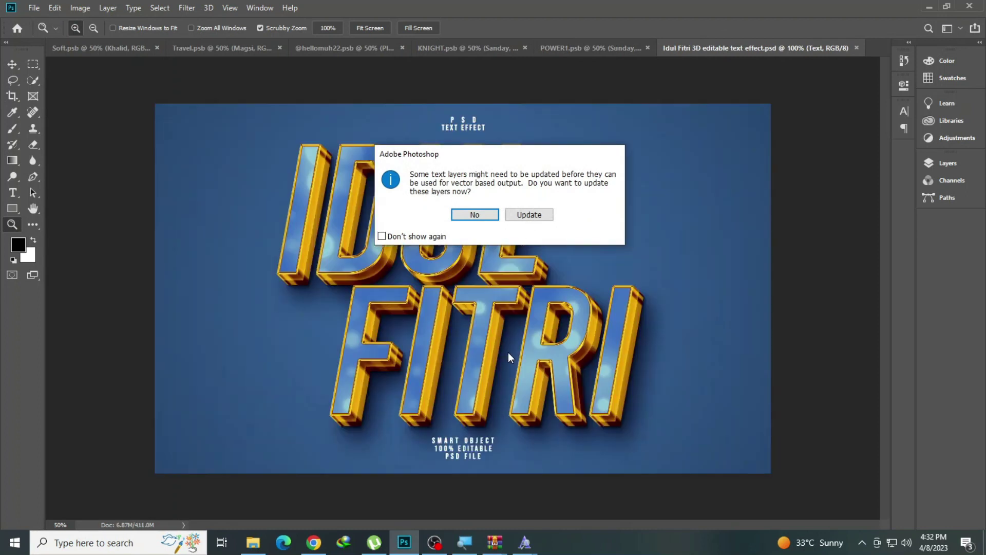
Open the Idul Fitri template's text smart object, reloading its contents
left_click(529, 215)
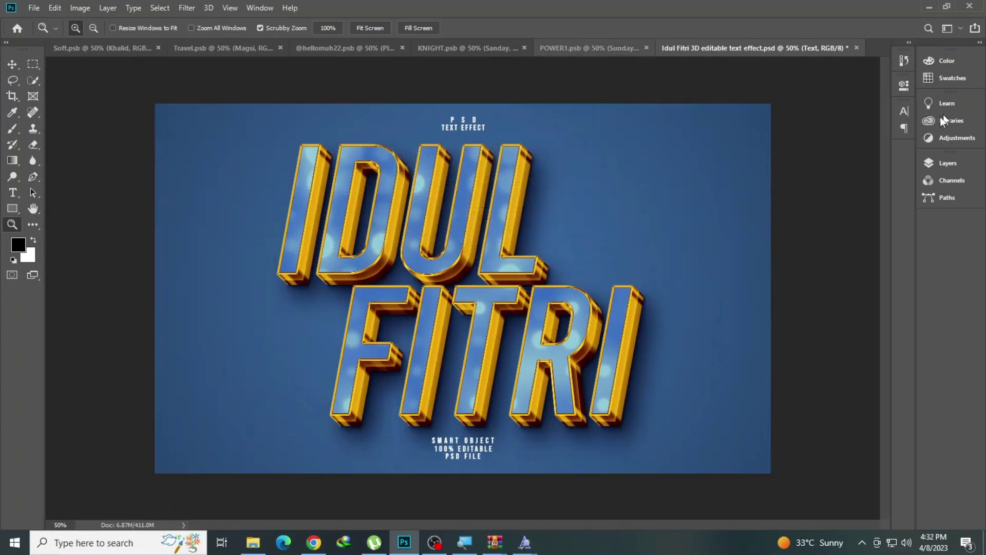
left_click(948, 162)
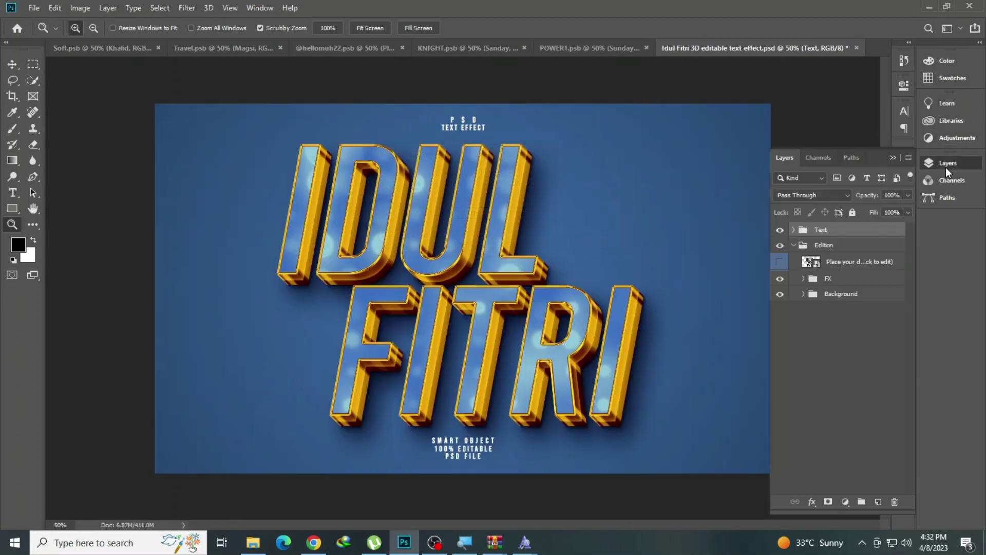
double_click(816, 264)
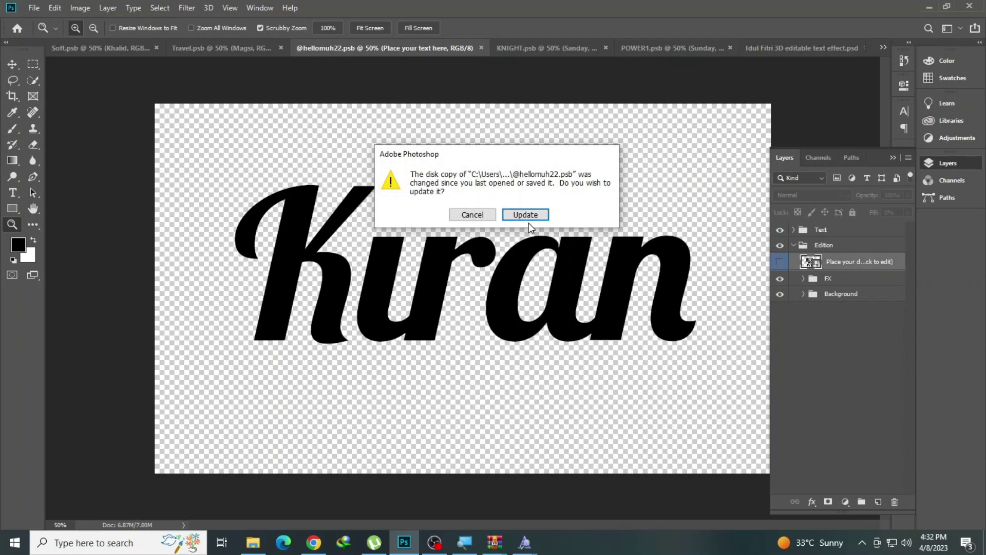
left_click(529, 216)
Replace IDUL with RAMADAN and shrink it to fit the canvas
left_click(13, 193)
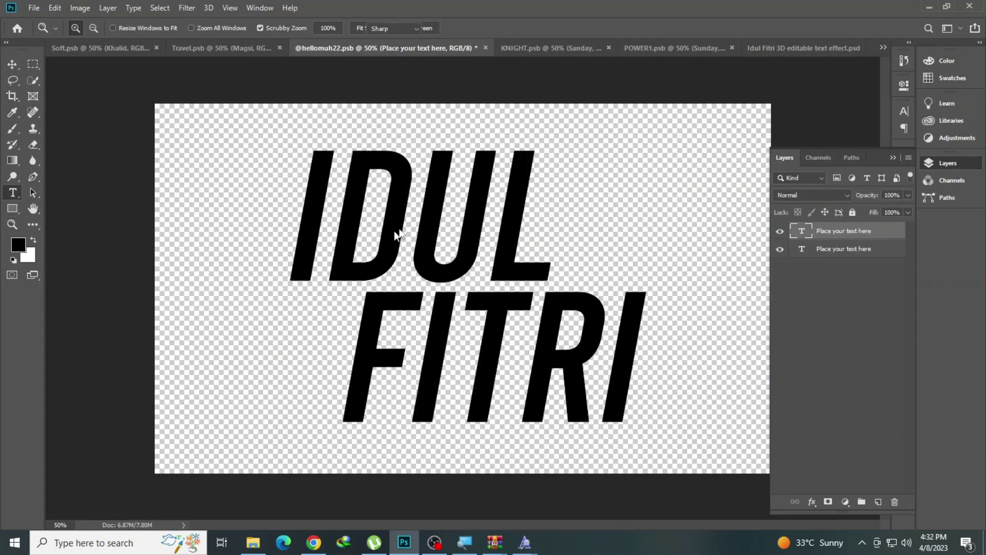
left_click(410, 219)
double_click(410, 218)
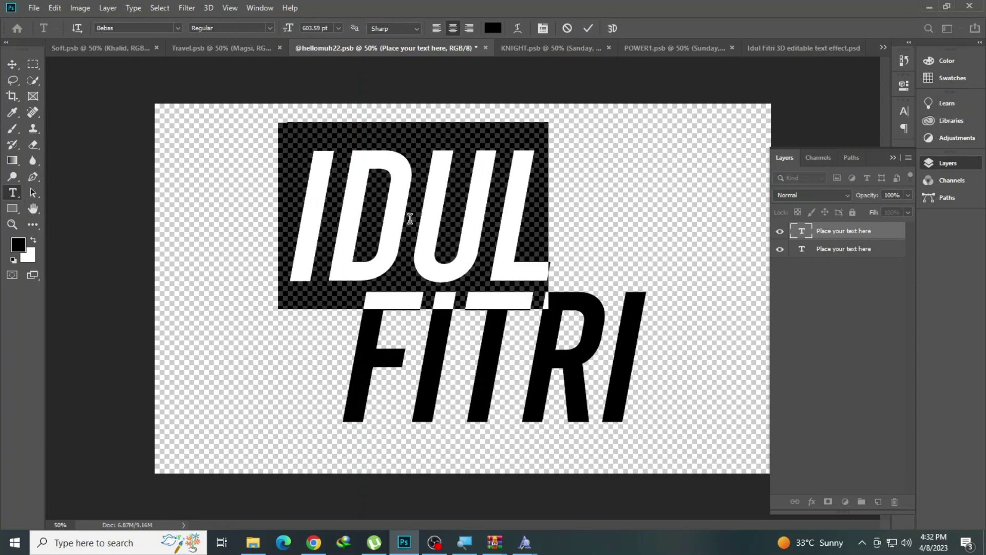
type("RAM")
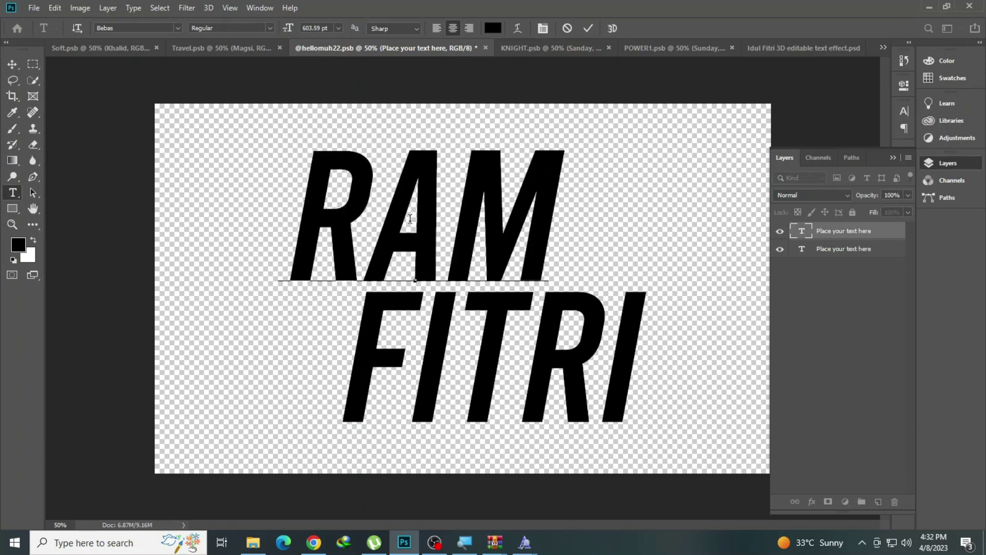
type("ADAN")
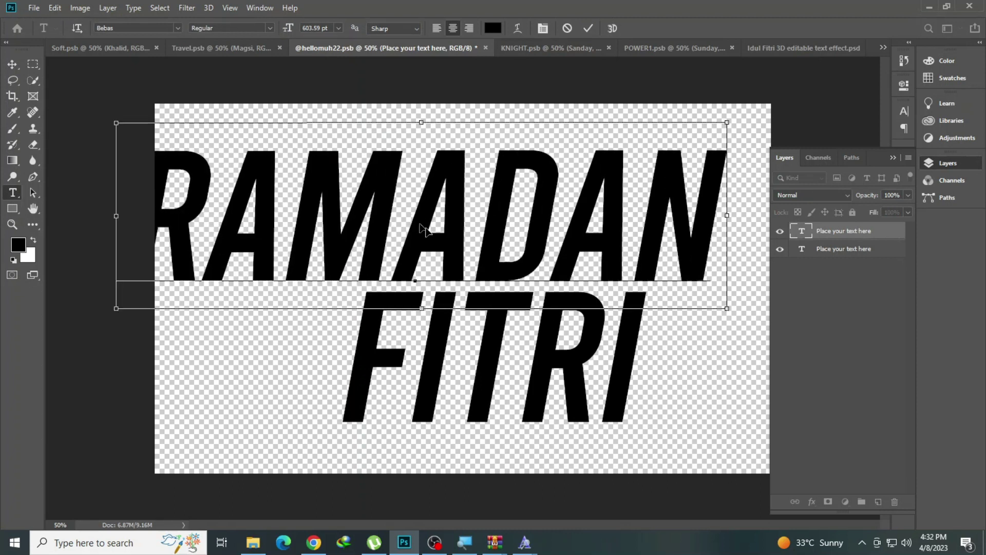
key("ctrl+a")
left_click_drag(288, 32, 251, 34)
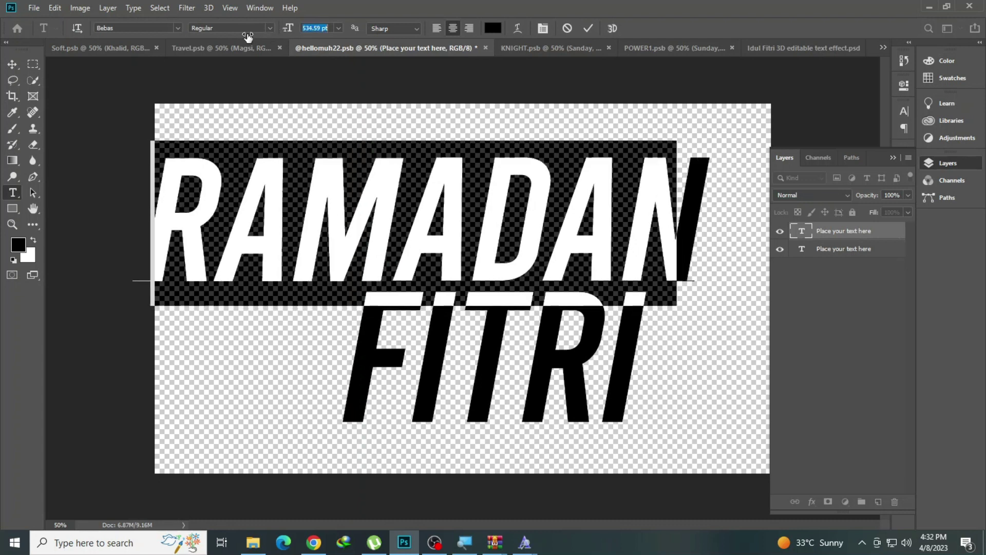
left_click(588, 28)
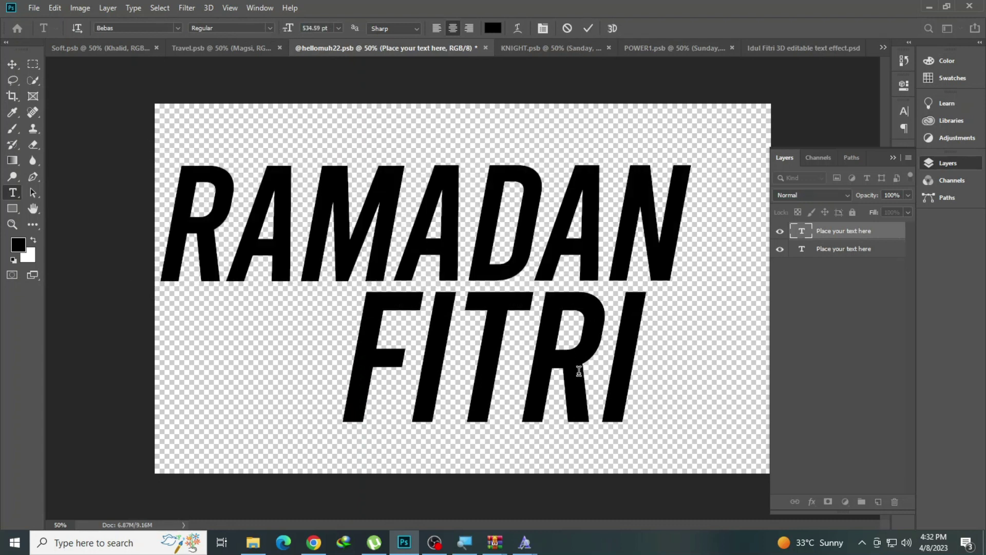
Replace the FITRI line with KAREEM
left_click(567, 362)
key("ctrl+a")
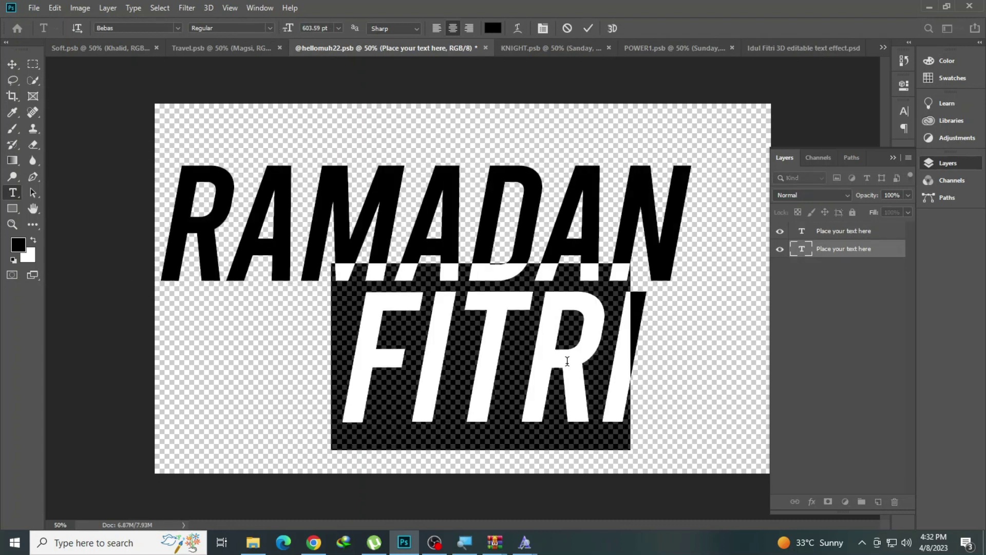
type("KAREEM")
left_click(535, 71)
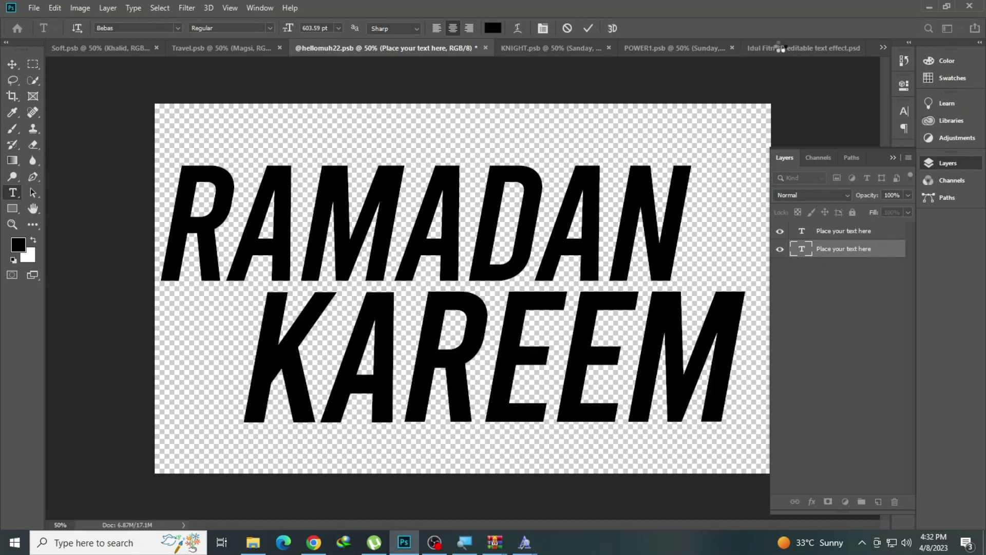
Review the RAMADAN KAREEM 3D result fitted on screen, then close the template
left_click(781, 46)
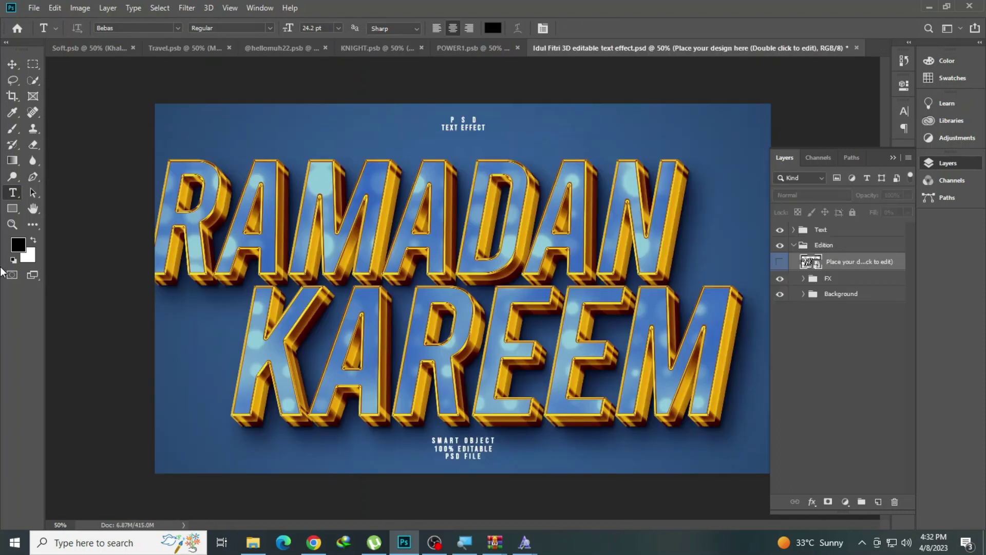
left_click(12, 225)
left_click(501, 226)
right_click(246, 199)
left_click(276, 204)
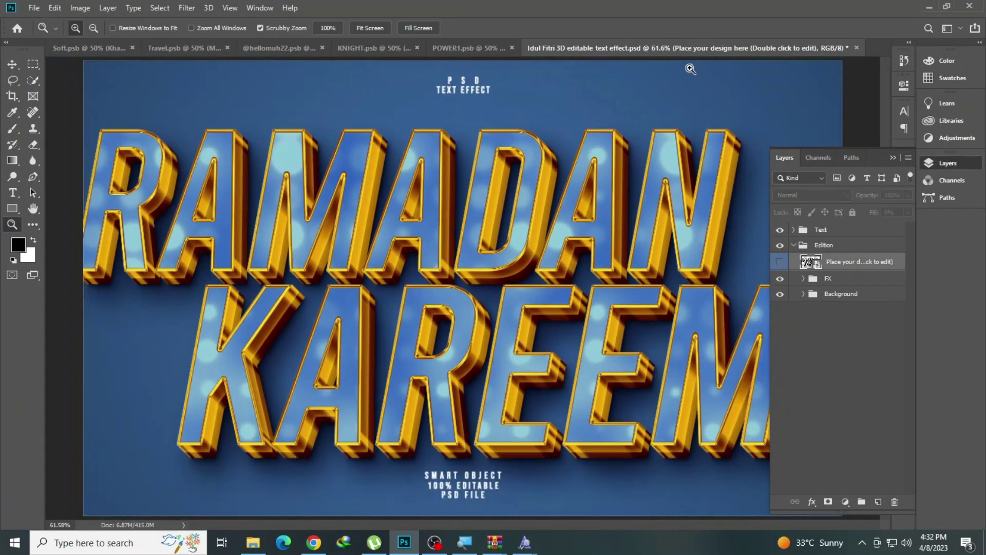
key("ctrl+w")
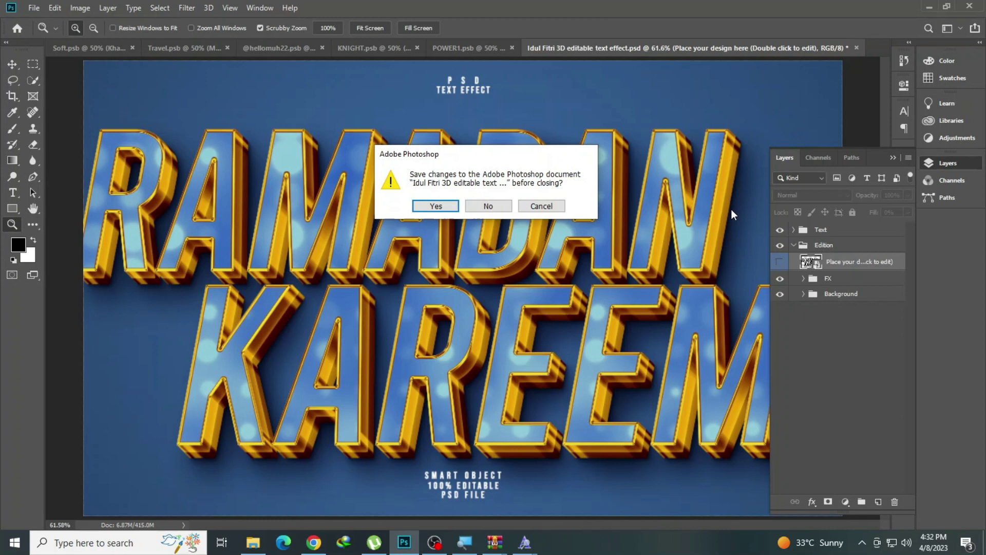
left_click(499, 208)
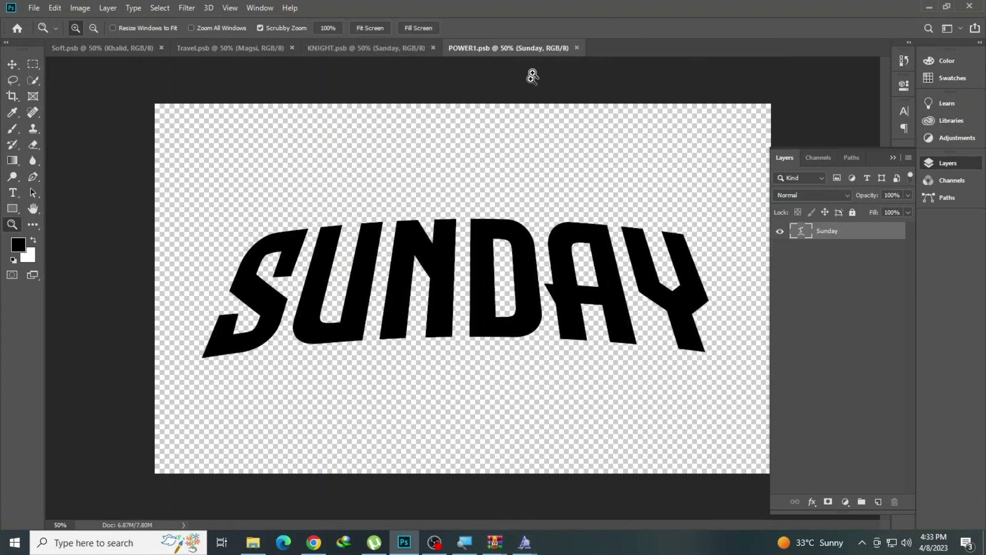
Close the POWER1 (SUNDAY), KNIGHT (SANDAY) and Travel (Magsi) documents, then return to File Explorer
key("ctrl+plus")
left_click(476, 212)
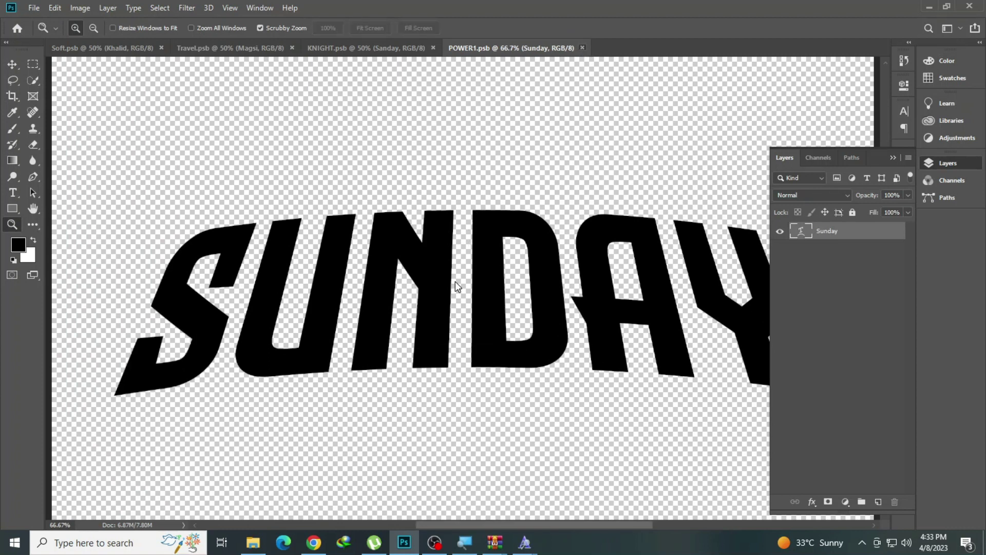
key("ctrl+w")
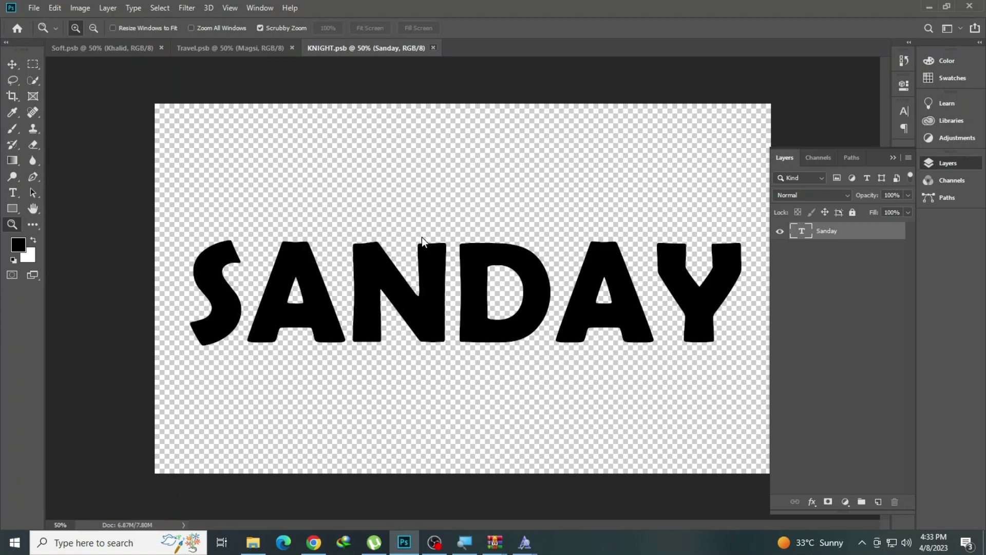
key("ctrl+w")
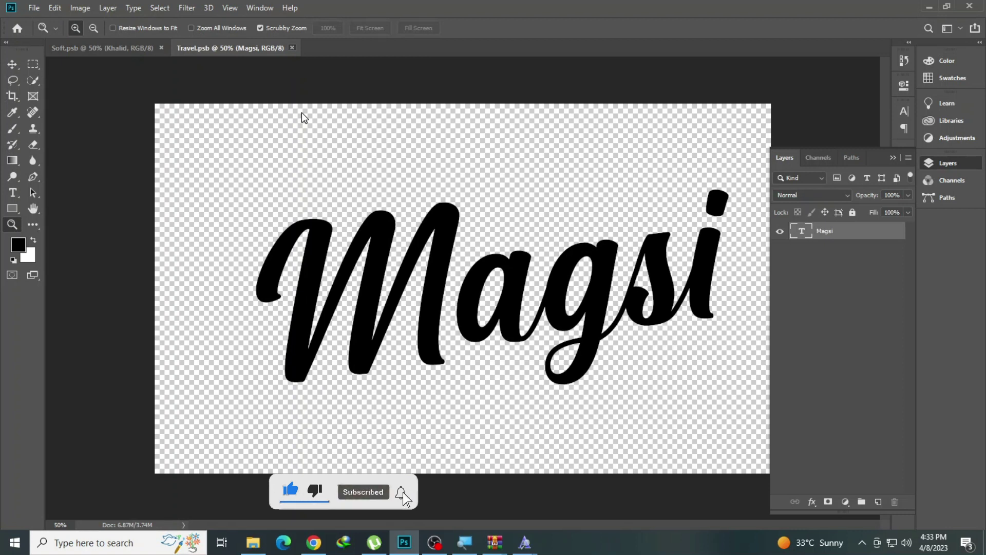
key("ctrl+w")
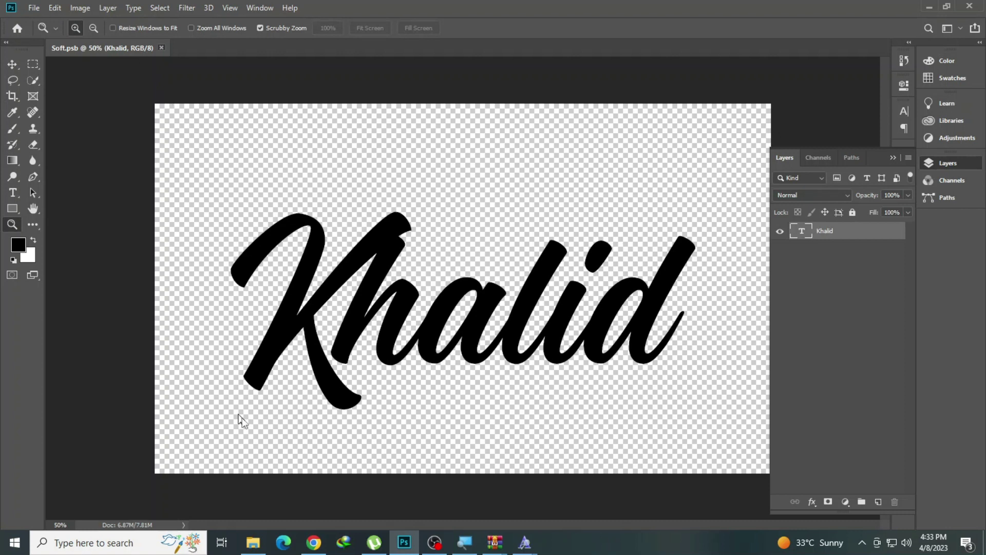
left_click(253, 542)
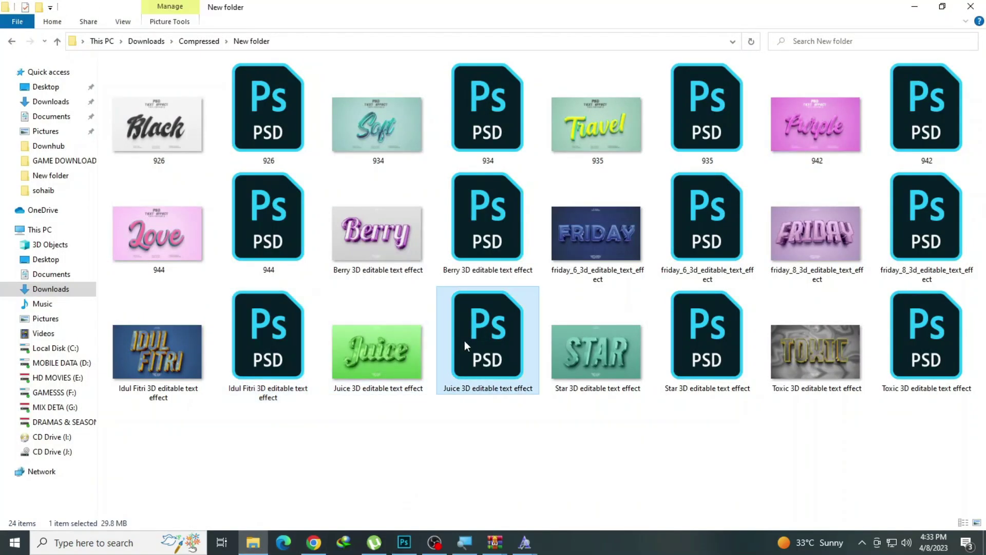
Open the Juice template and replace its smart-object text with Snow
double_click(464, 340)
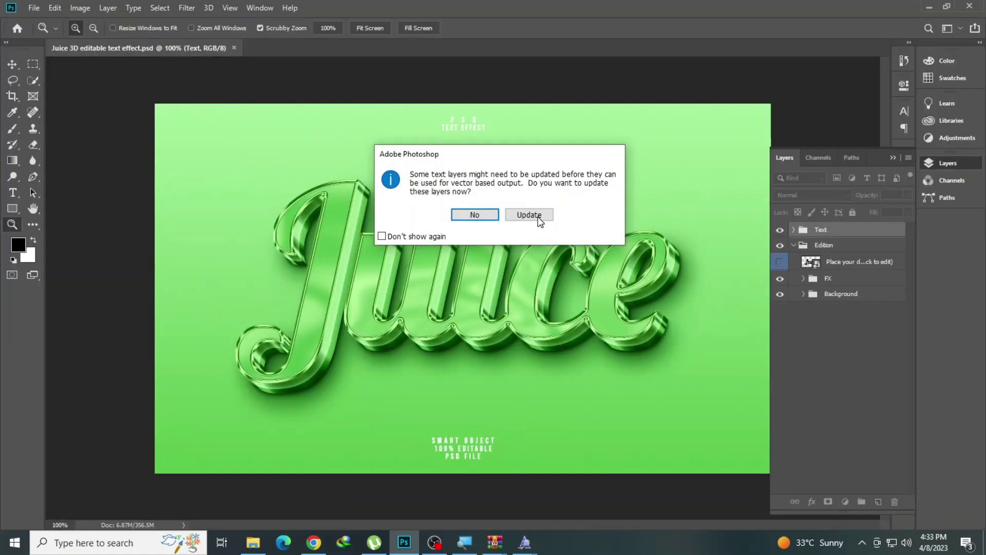
left_click(539, 217)
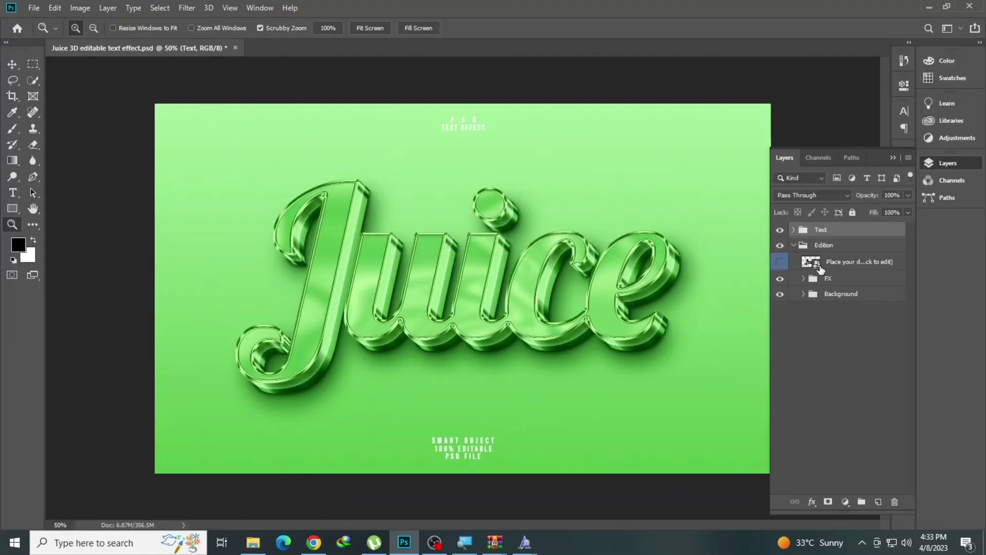
double_click(815, 265)
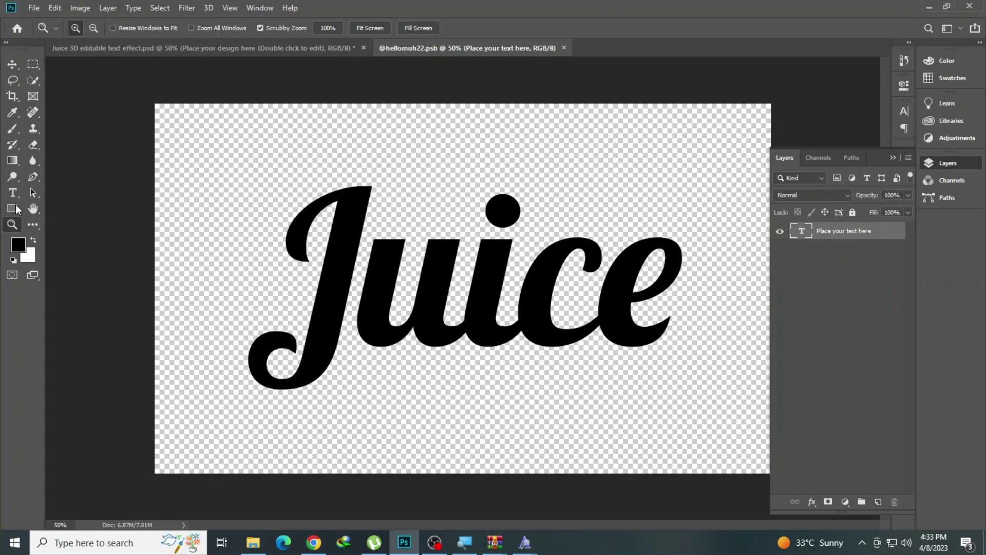
left_click(13, 193)
left_click(565, 280)
key("ctrl+a")
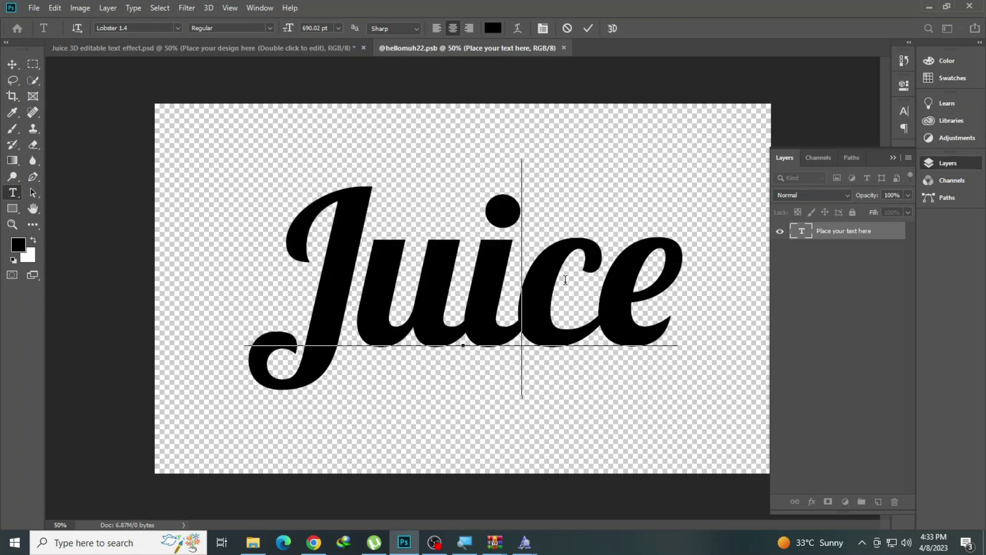
type("Snow")
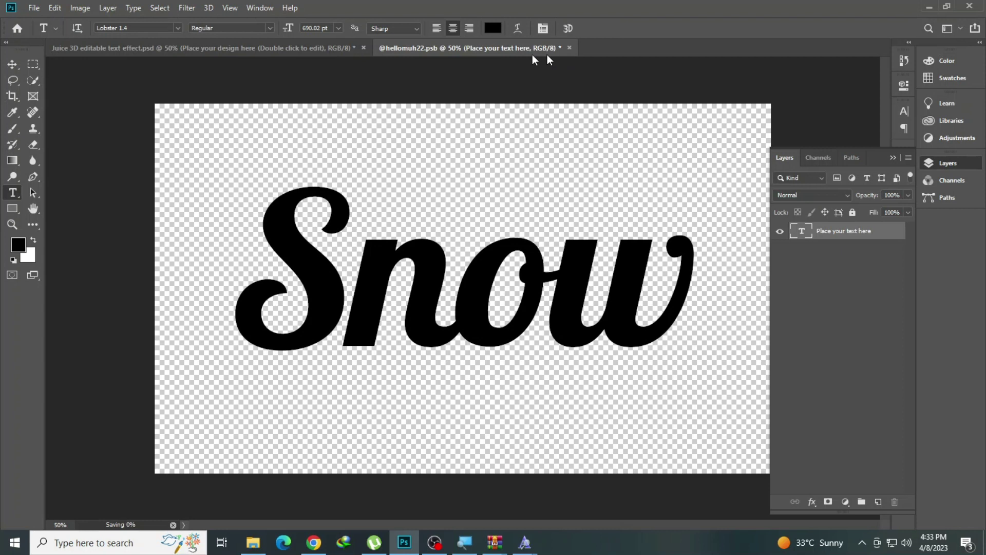
Inspect the green 3D Snow lettering, then close the Juice template without saving
left_click(285, 50)
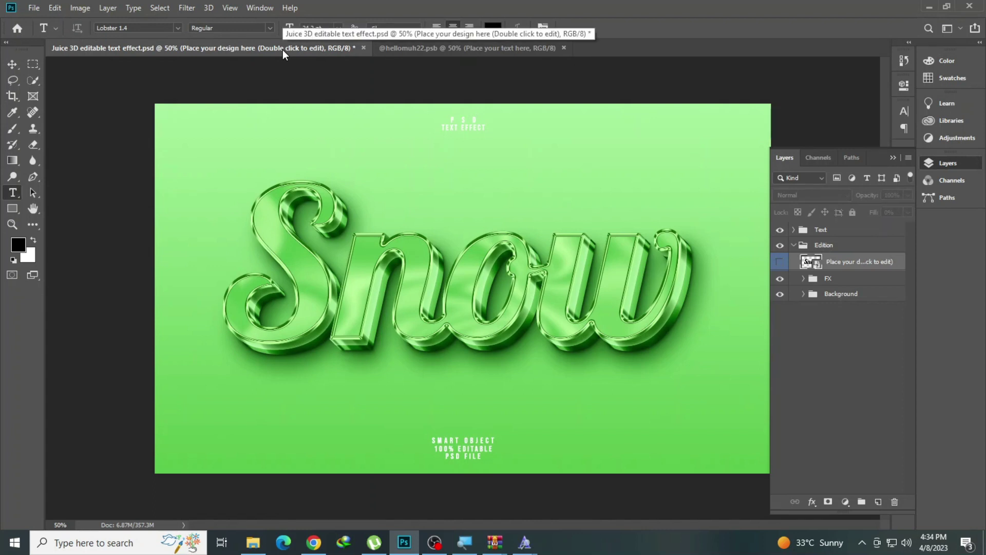
left_click(12, 224)
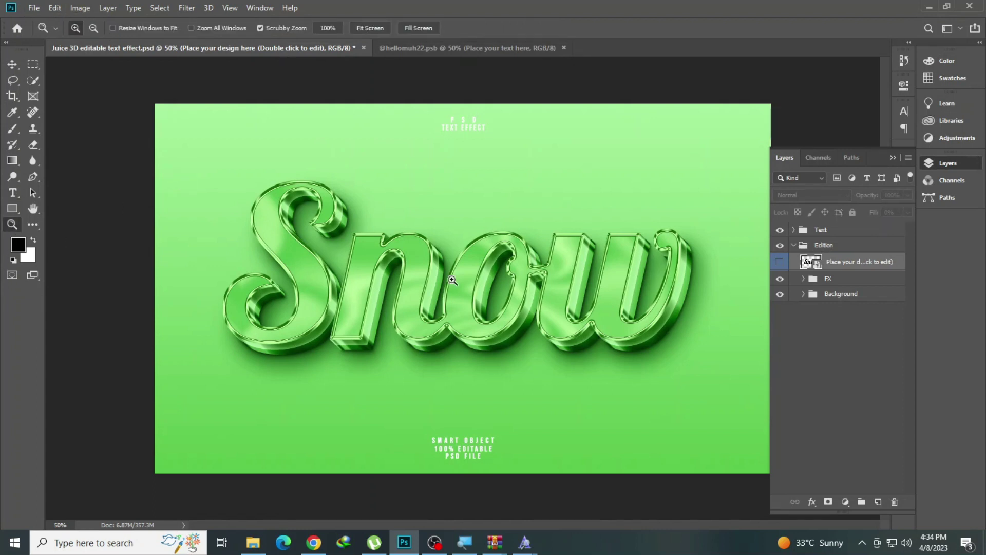
left_click(406, 251)
right_click(395, 249)
left_click(413, 253)
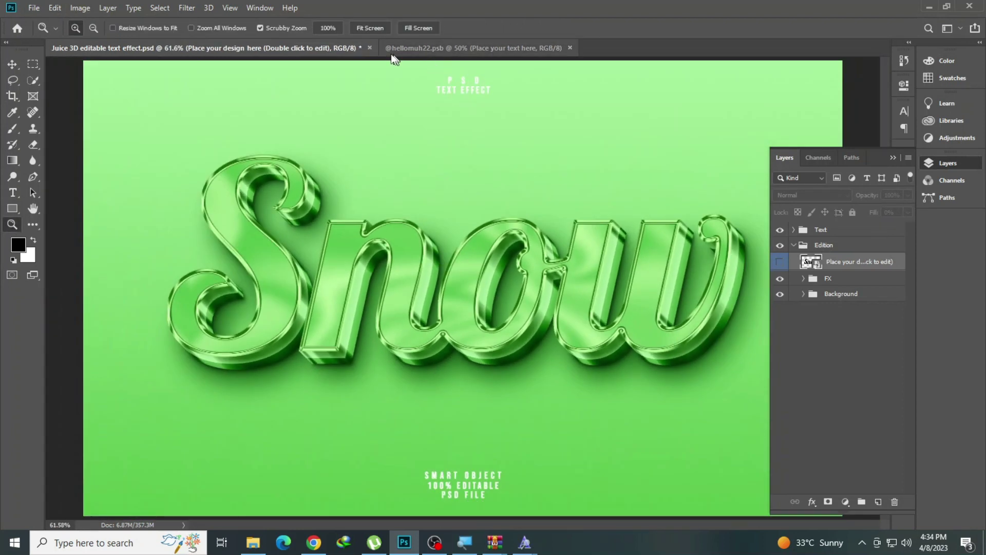
left_click(370, 48)
left_click(483, 205)
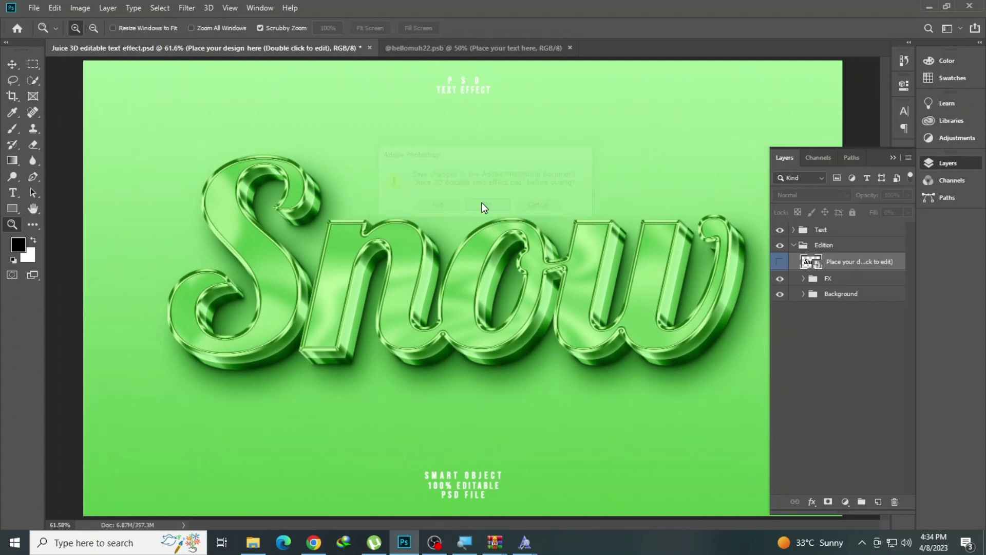
Open the Star template, update its text layers and open its smart object
left_click(253, 542)
double_click(714, 362)
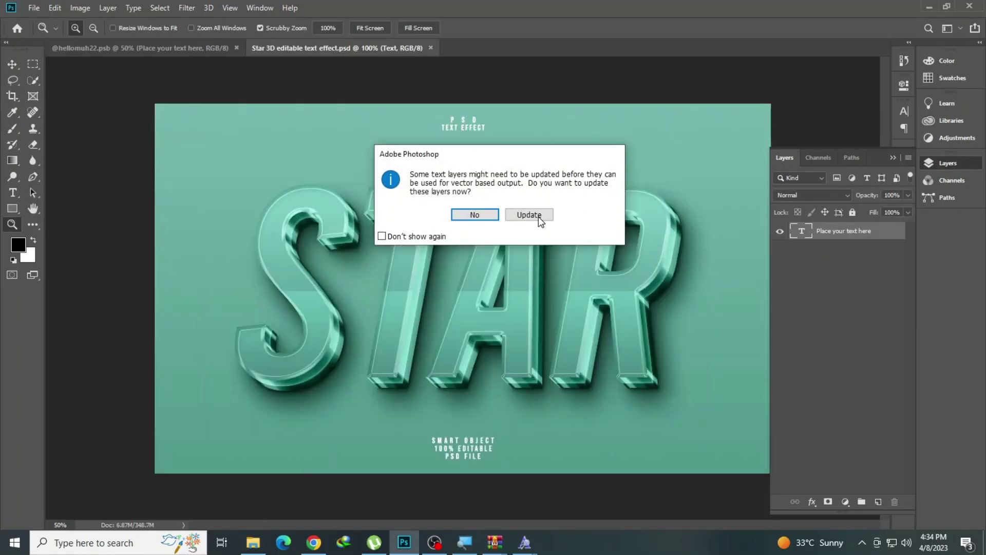
left_click(537, 216)
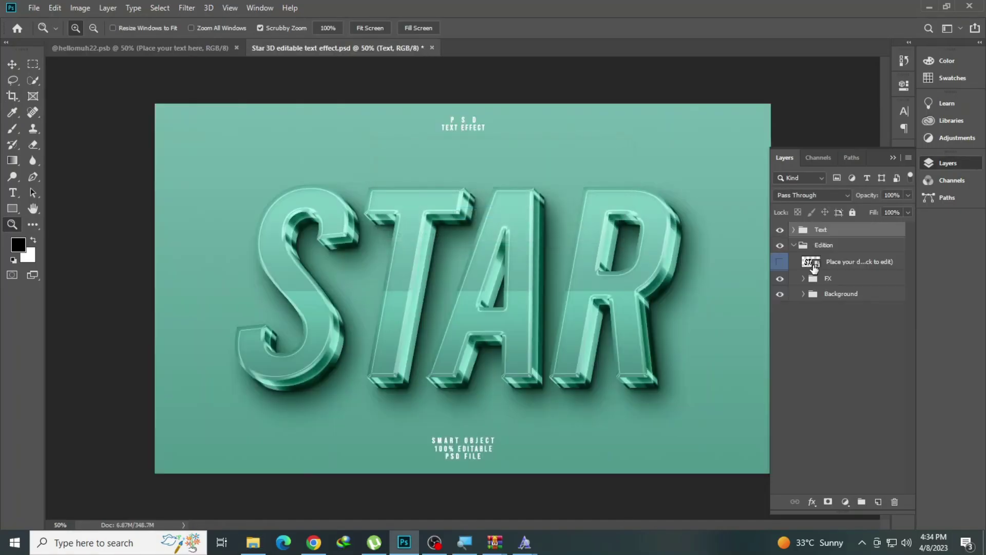
double_click(811, 262)
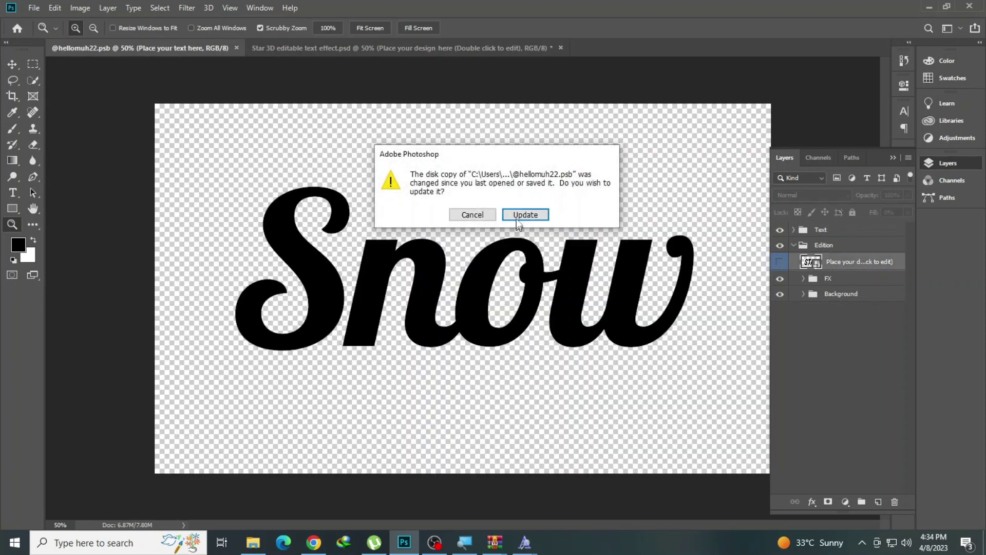
key("Return")
Replace the STAR text with SATAN
left_click(13, 193)
left_click(467, 253)
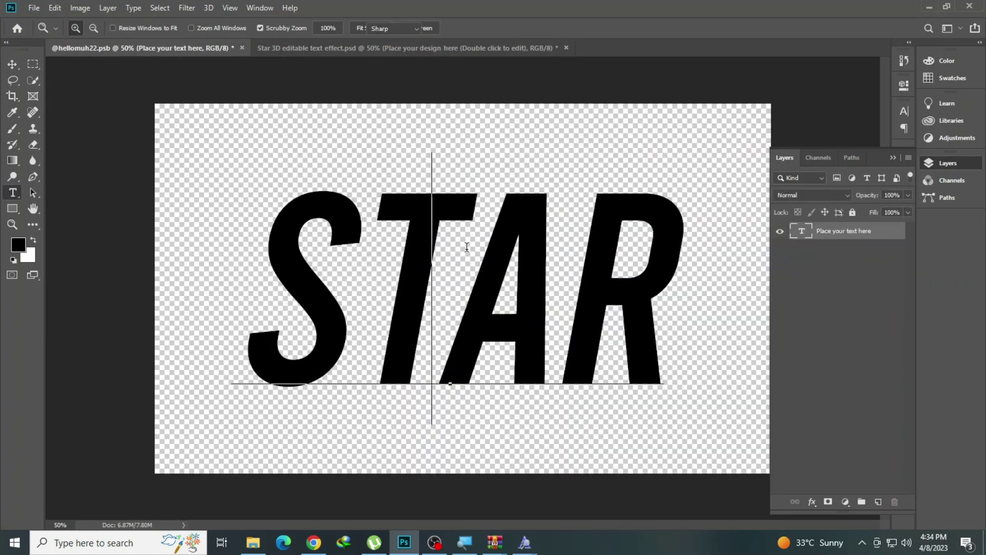
key("ctrl+a")
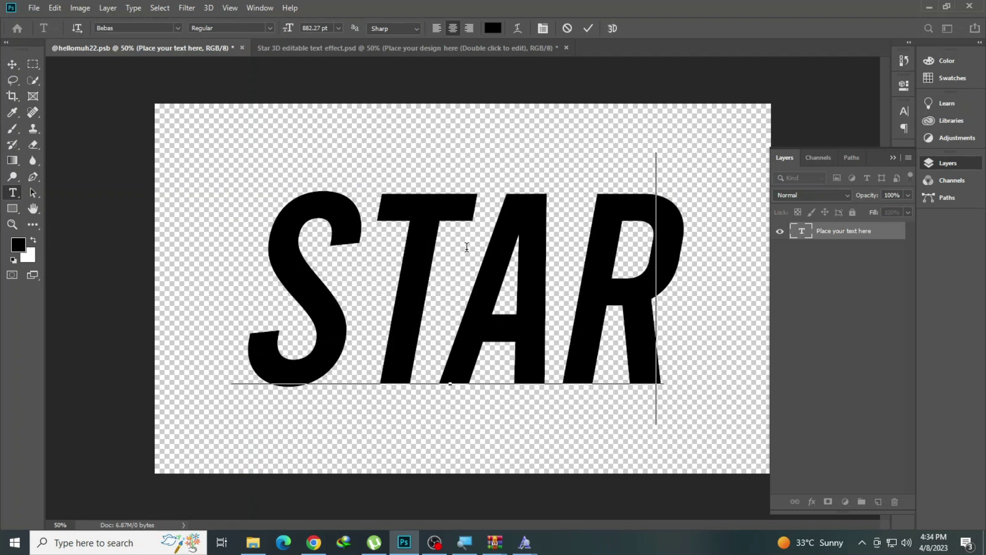
type("SATAN")
key("ctrl+Return")
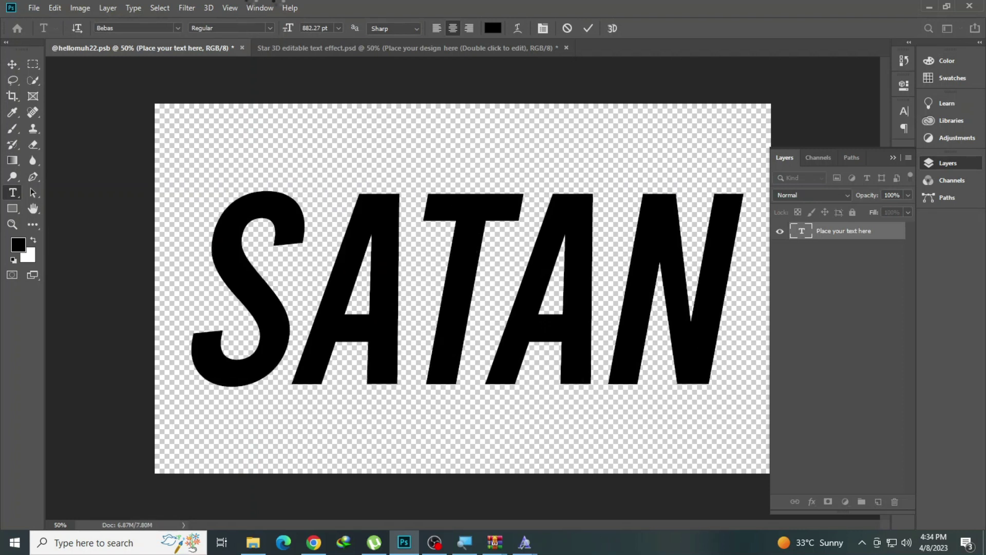
Inspect the teal 3D SATAN lettering, fitted on screen
left_click(396, 46)
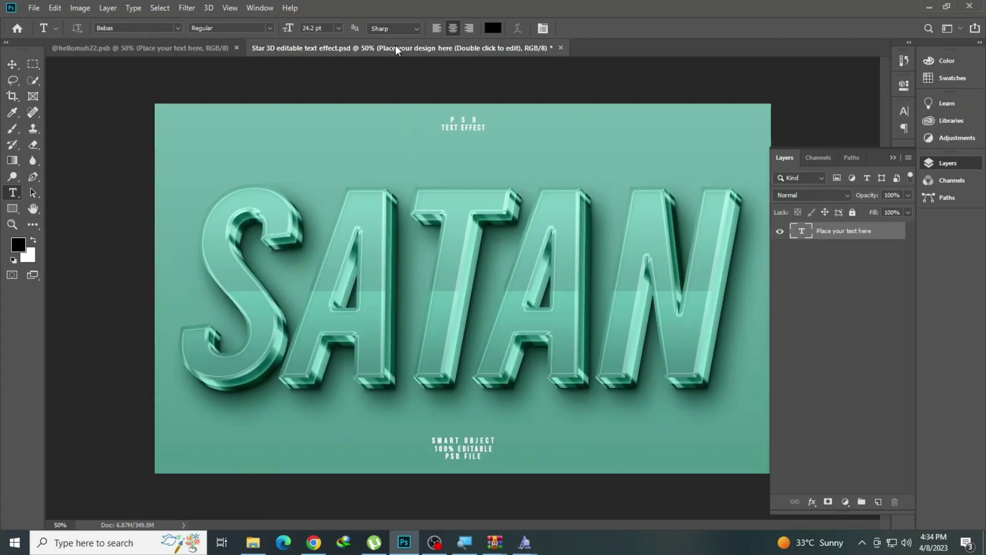
left_click(12, 224)
left_click(622, 267)
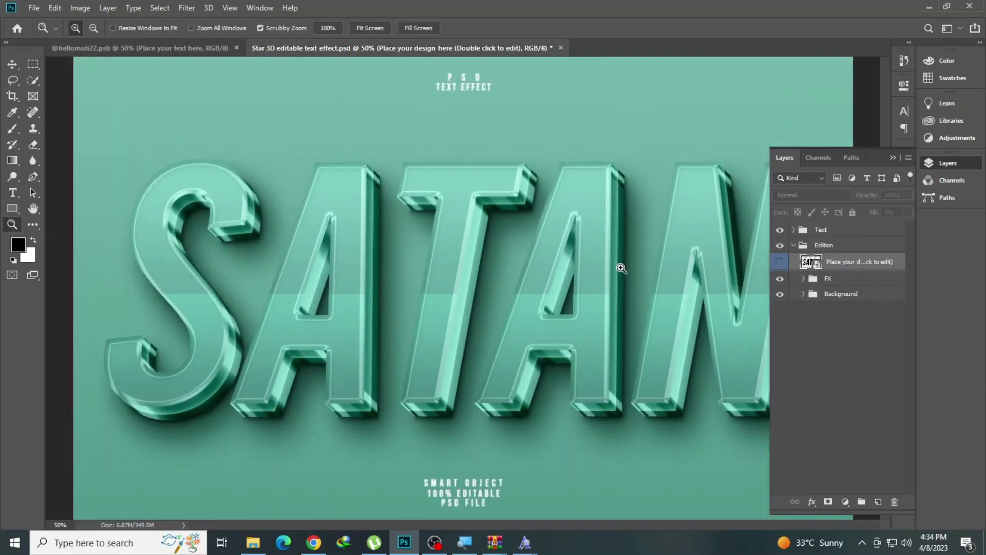
right_click(430, 215)
left_click(447, 220)
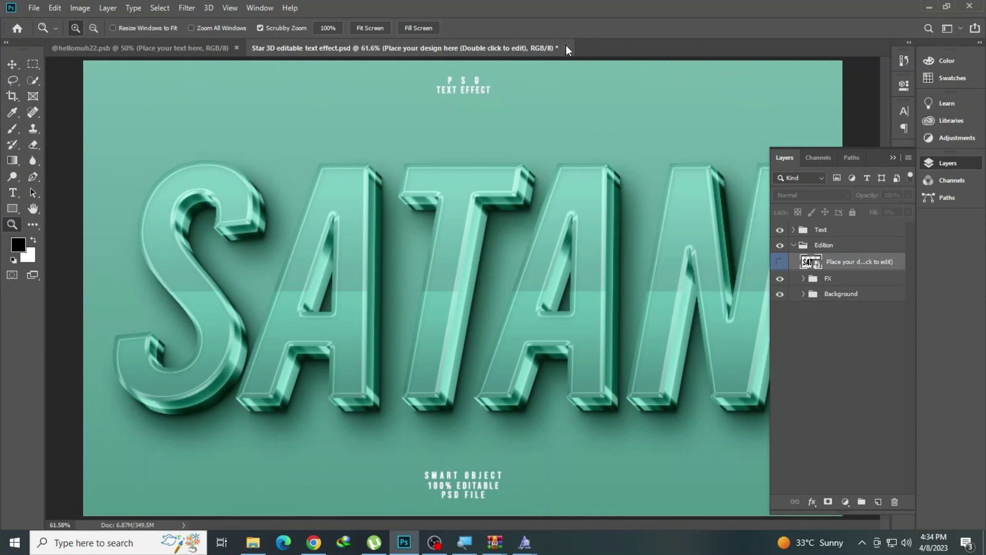
Close the Star template without saving and select the Toxic template file
left_click(566, 48)
left_click(487, 203)
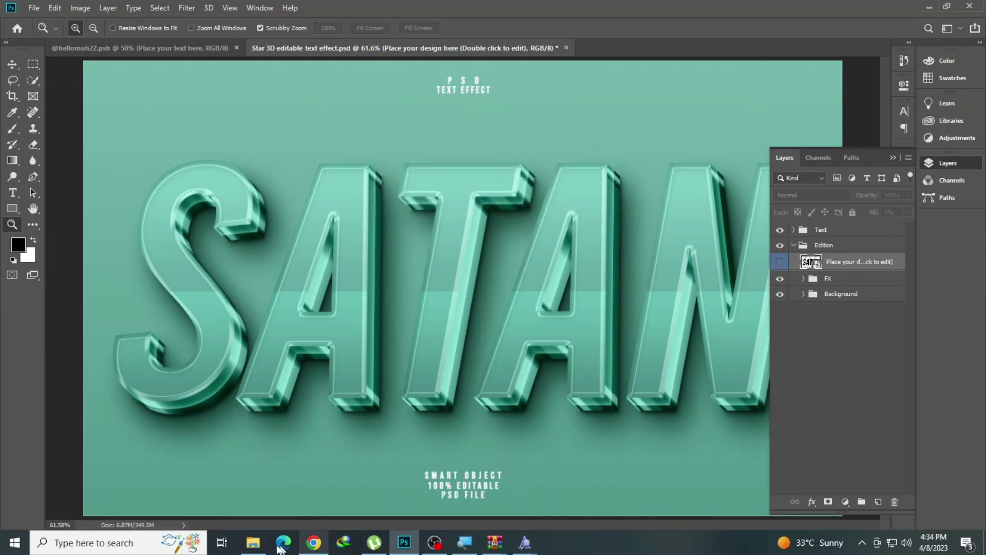
left_click(253, 543)
left_click(926, 334)
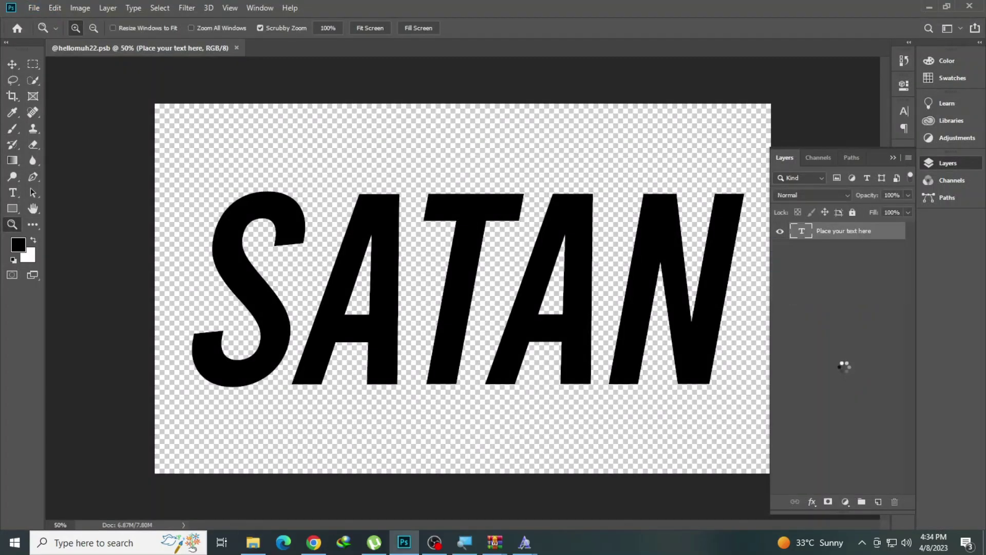
Update the Toxic template and replace its smart-object TOXIC text with MAYA
left_click(502, 208)
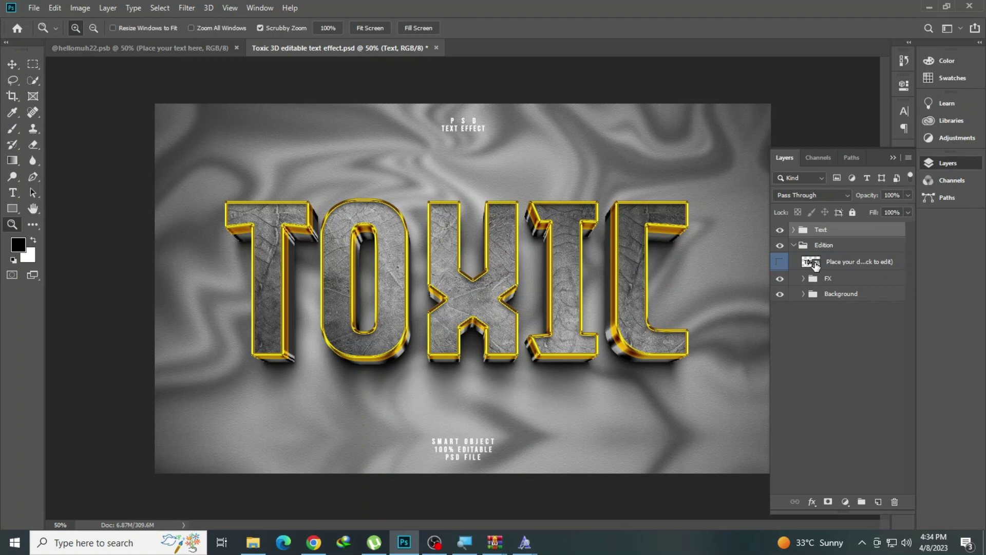
double_click(812, 263)
key("t")
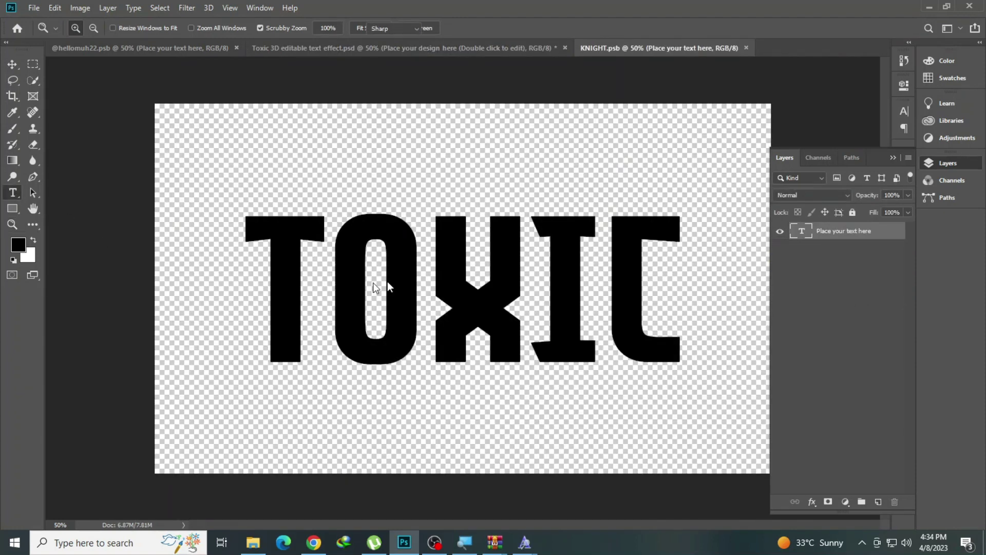
left_click(418, 275)
key("ctrl+a")
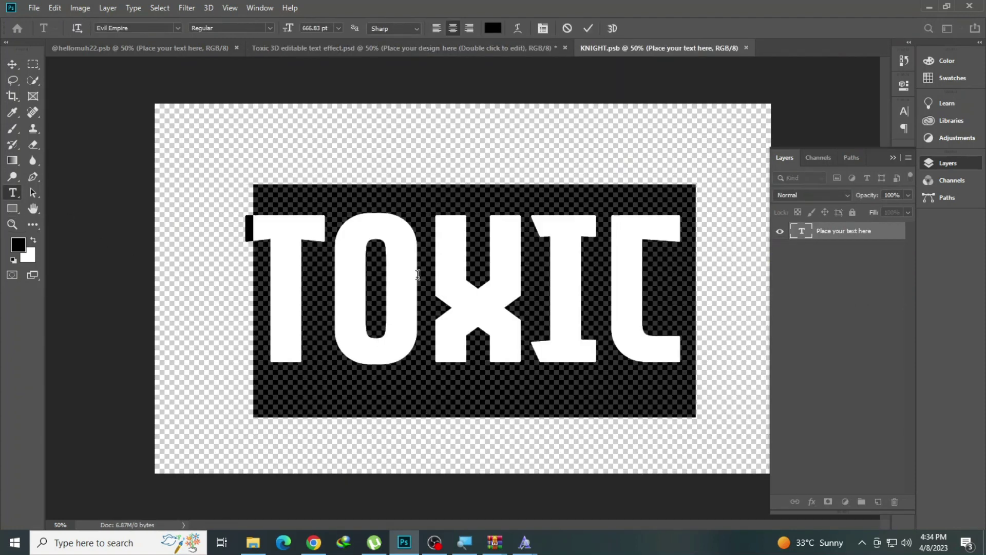
type("MAYA")
left_click(588, 28)
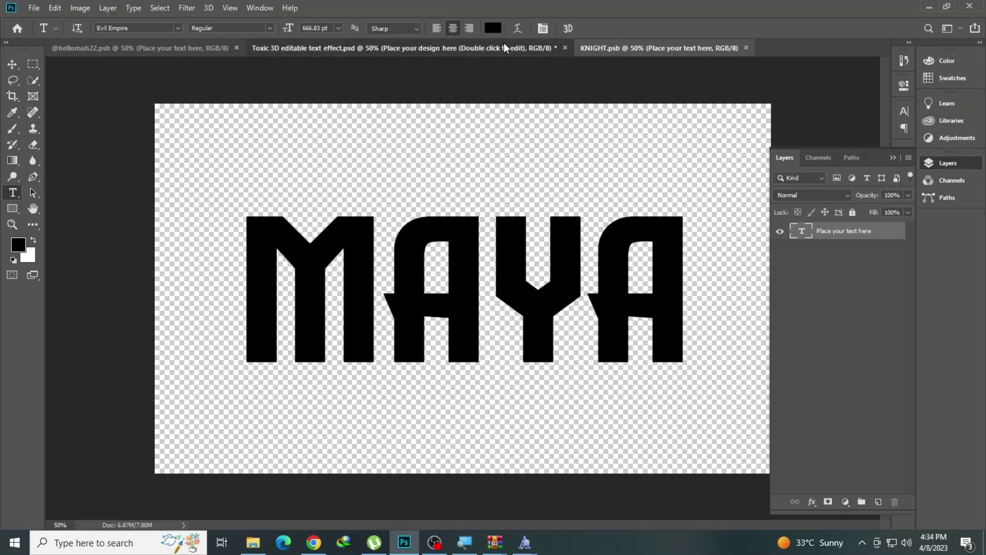
Save, check the gold 3D MAYA result in the Toxic template, then return to the folder
key("ctrl+s")
key("ctrl+shift+Tab")
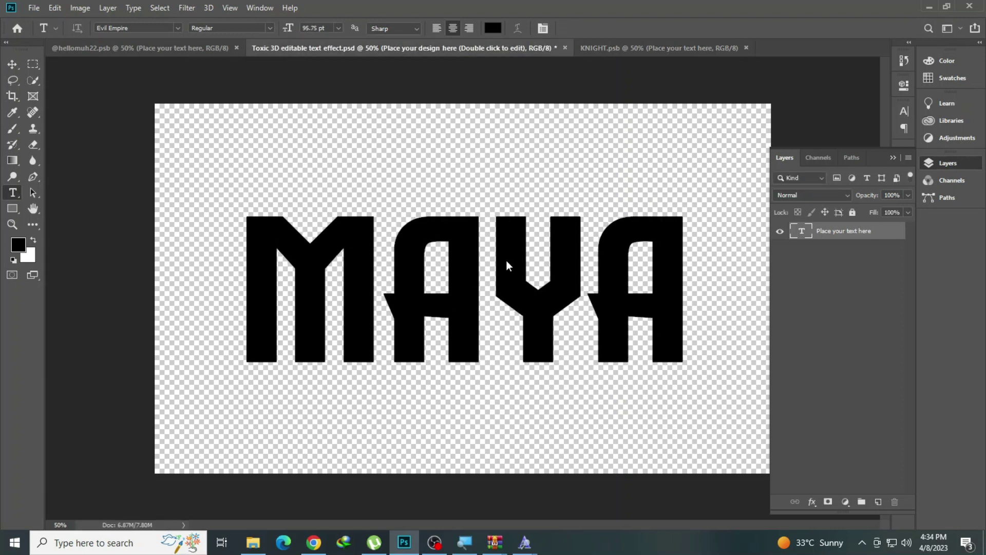
left_click(13, 225)
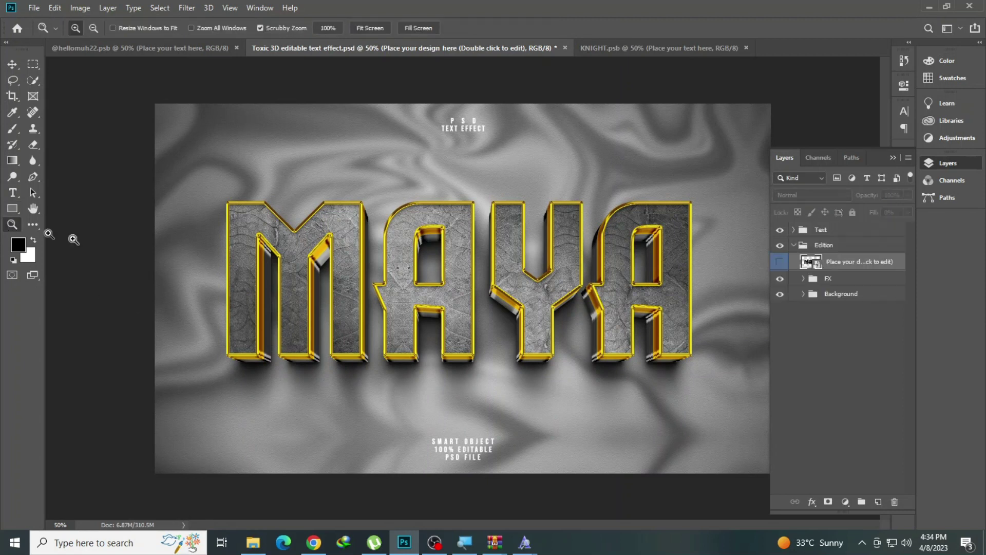
left_click(400, 261)
right_click(307, 258)
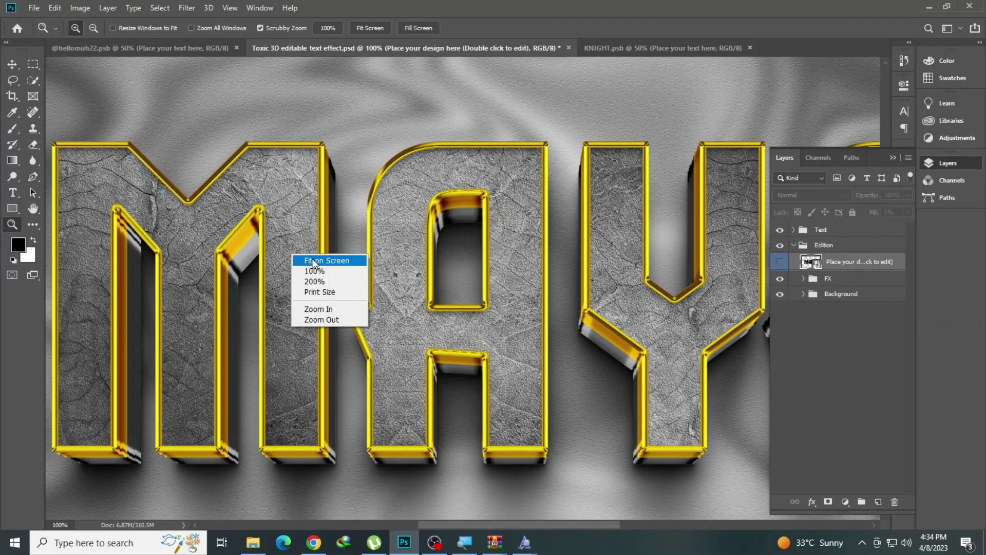
left_click(312, 259)
left_click(253, 542)
Select all 24 template files and view their Properties, highlighting the 217 MB total
key("ctrl+a")
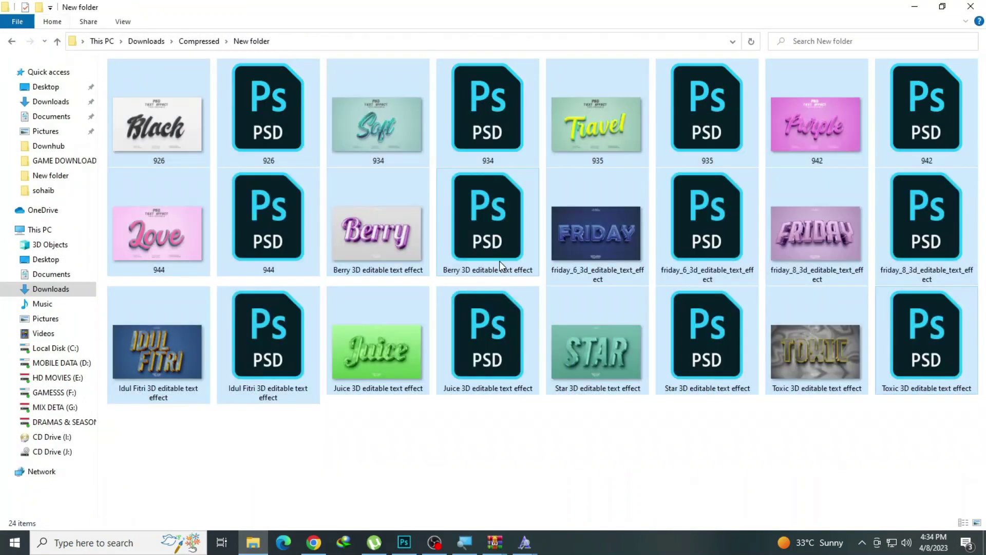
right_click(271, 320)
left_click(368, 311)
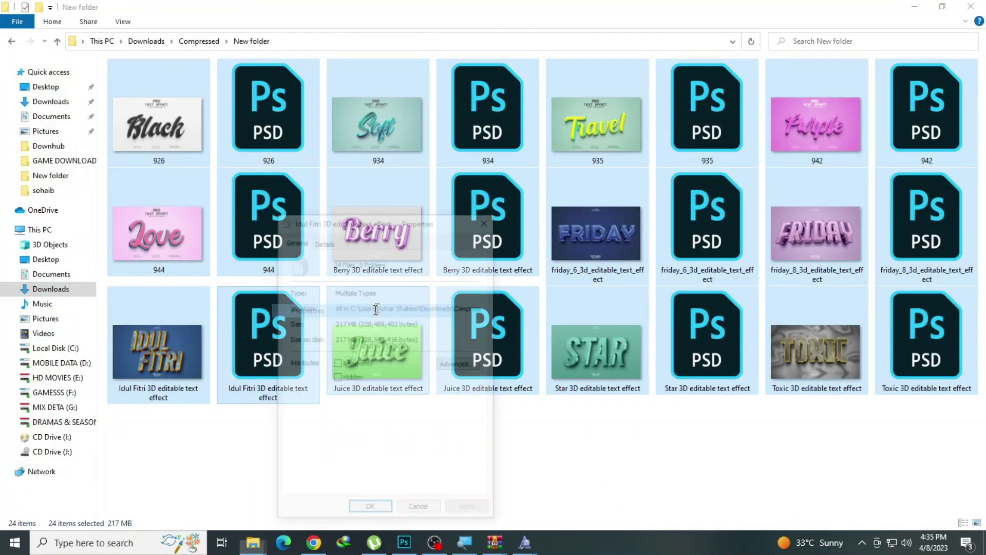
left_click_drag(355, 323, 338, 323)
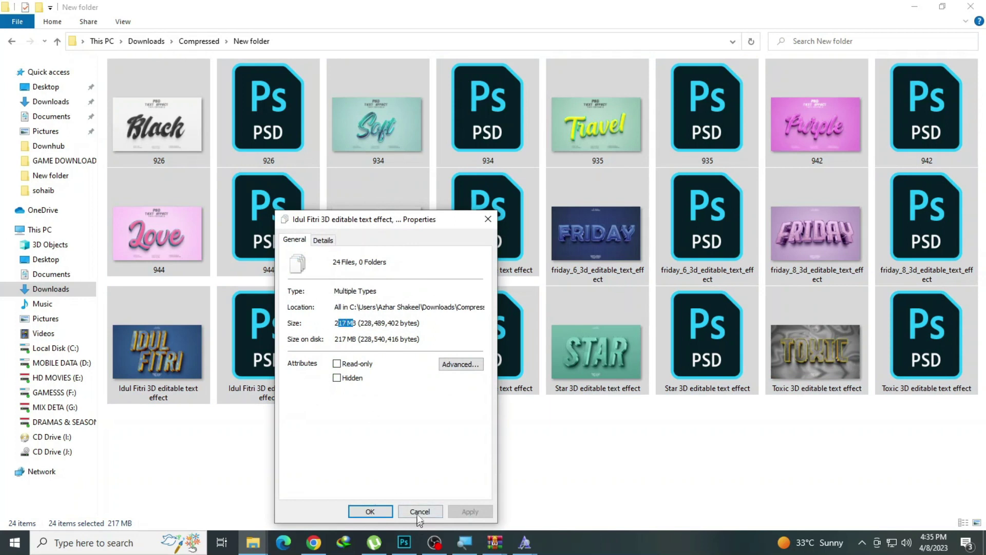